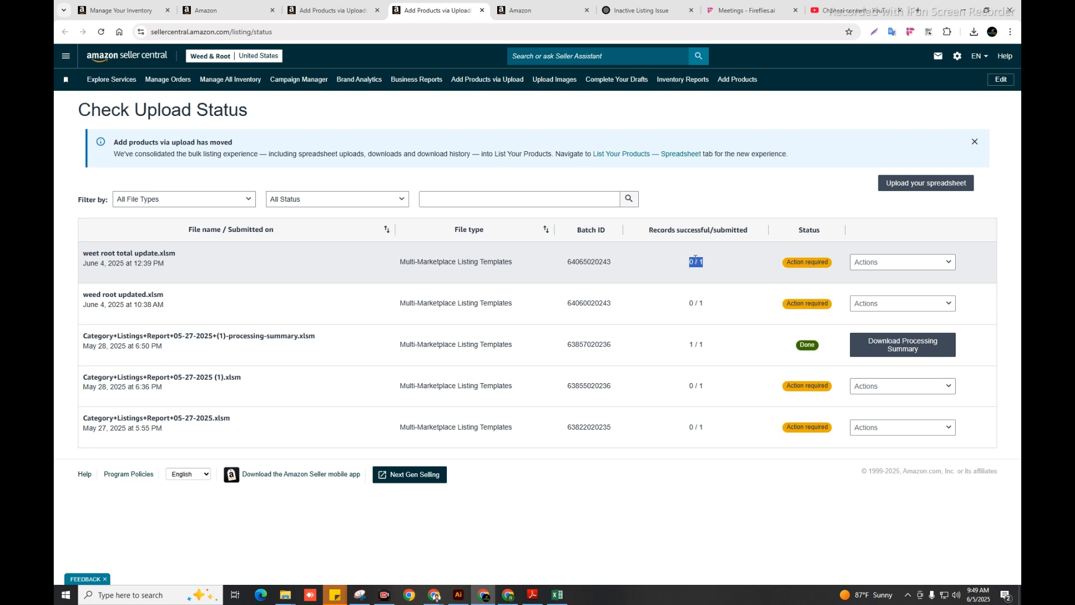
# Download the processing summary for the "weet root total update.xlsm" upload.
pyautogui.click(688, 260)
pyautogui.tripleClick(701, 262)
pyautogui.click(698, 267)
pyautogui.tripleClick(698, 261)
pyautogui.click(905, 262)
pyautogui.click(896, 280)
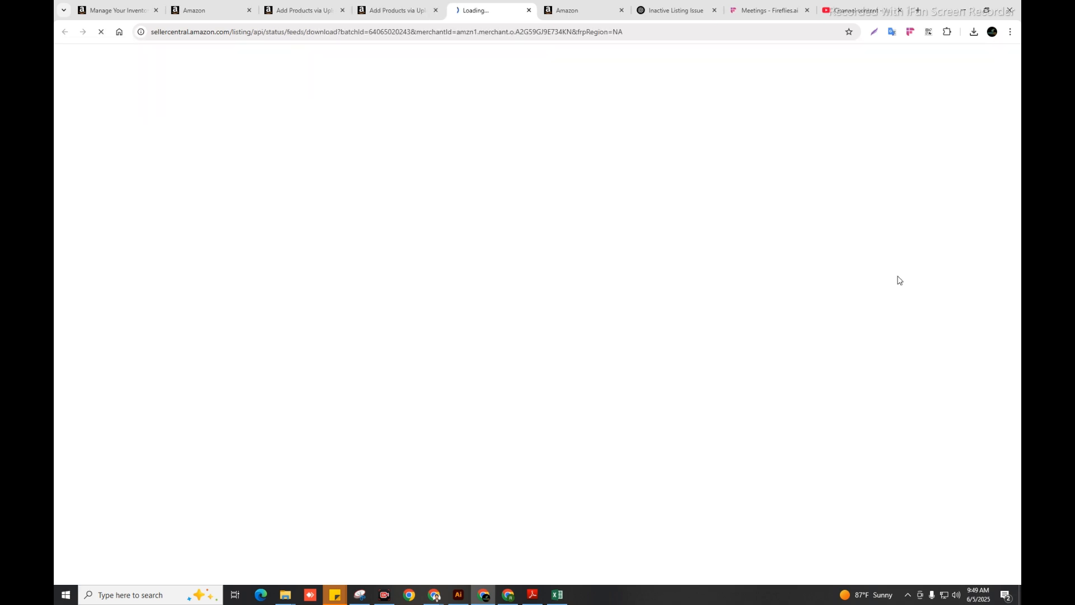
# Switch to the processing summary workbook in Excel and review the error codes and messages on the Feed Processing Summary sheet.
pyautogui.click(557, 594)
pyautogui.click(501, 383)
pyautogui.click(206, 567)
pyautogui.moveTo(125, 217); pyautogui.dragTo(238, 240)
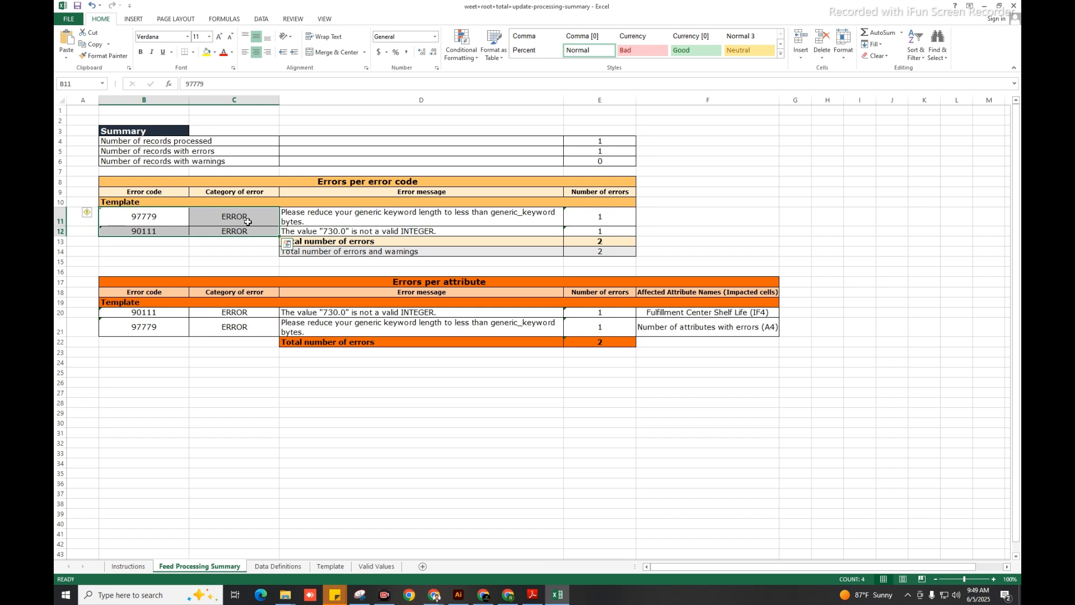
pyautogui.click(246, 219)
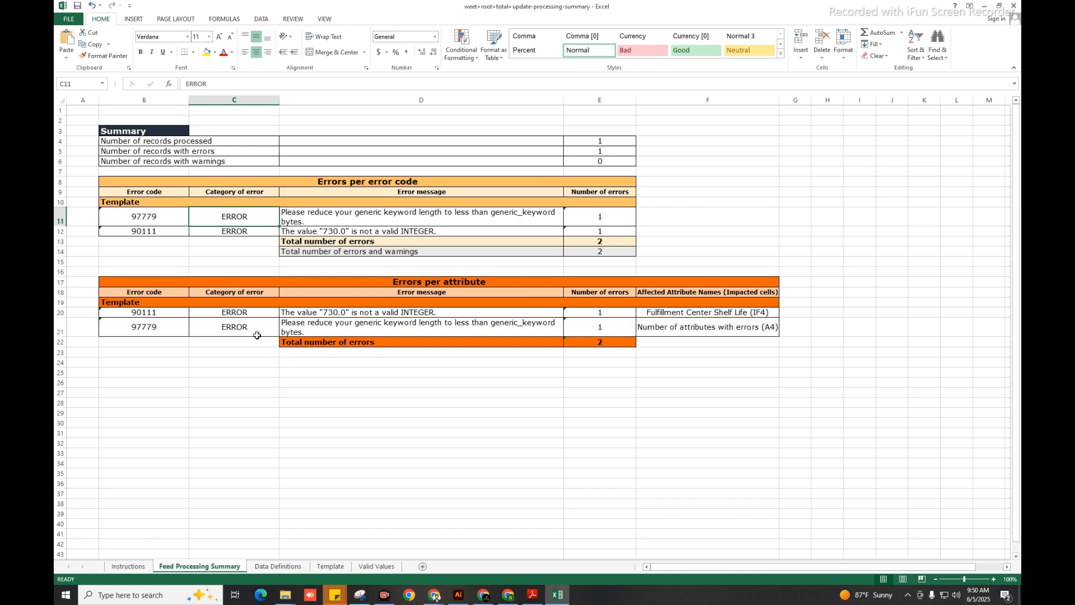
pyautogui.moveTo(253, 314); pyautogui.dragTo(256, 326)
pyautogui.click(437, 413)
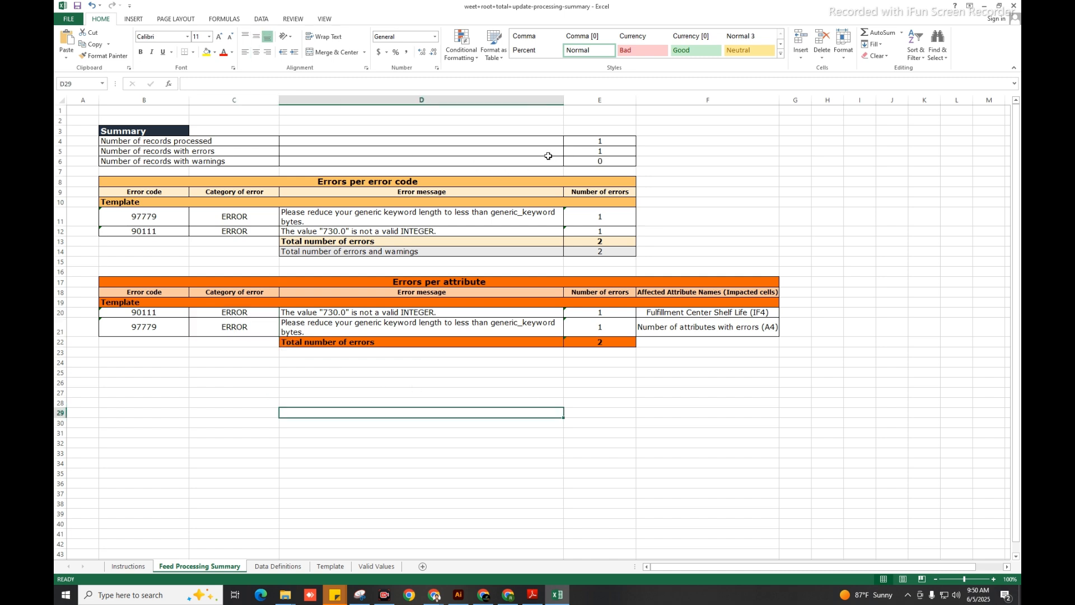
# Examine the numbers of records processed and records with errors in the Summary section.
pyautogui.click(596, 144)
pyautogui.click(595, 150)
pyautogui.doubleClick(595, 150)
pyautogui.click(780, 139)
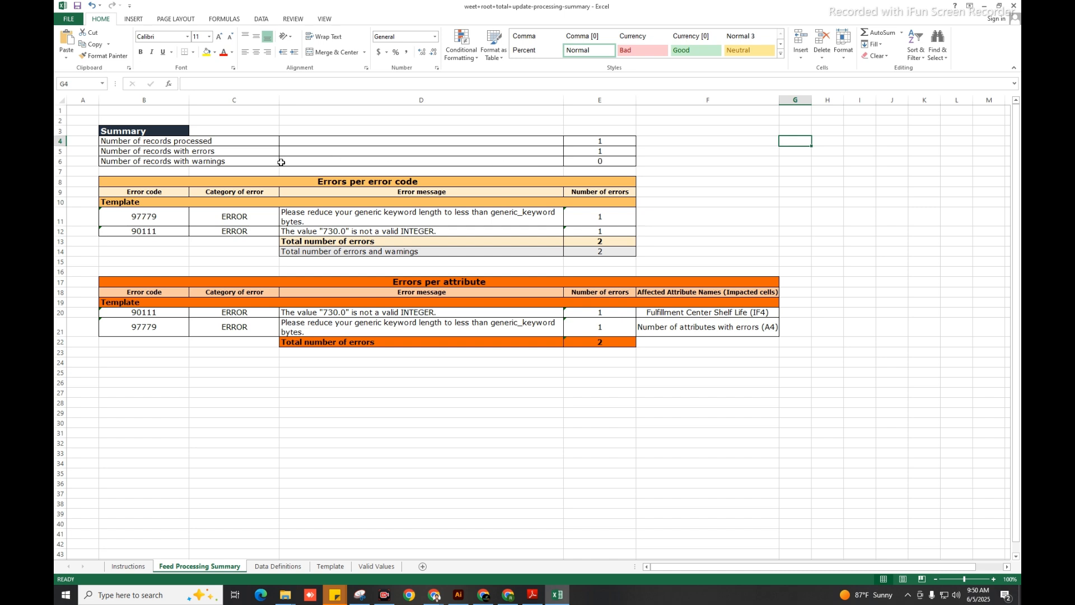
pyautogui.click(220, 141)
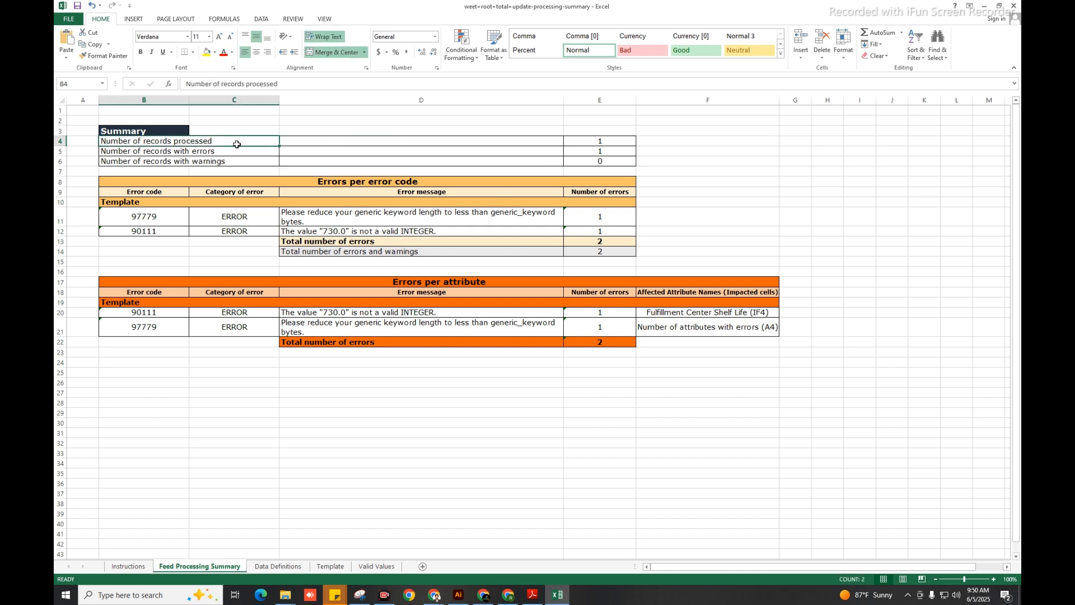
pyautogui.click(615, 142)
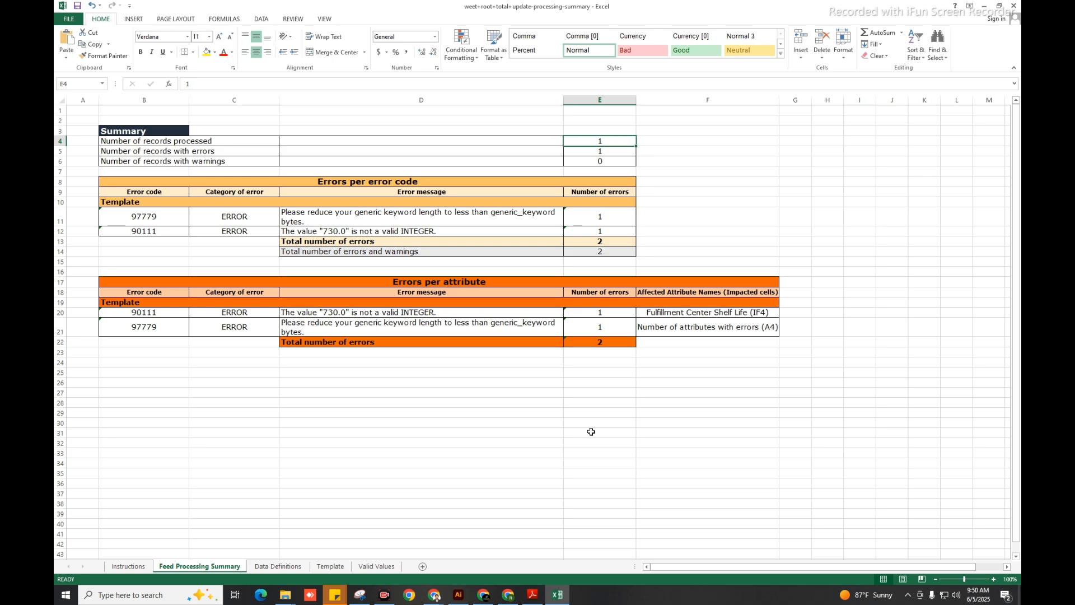
# View the Template sheet's offer attributes, and check the number of records with warnings on the Feed Processing Summary sheet.
pyautogui.click(346, 566)
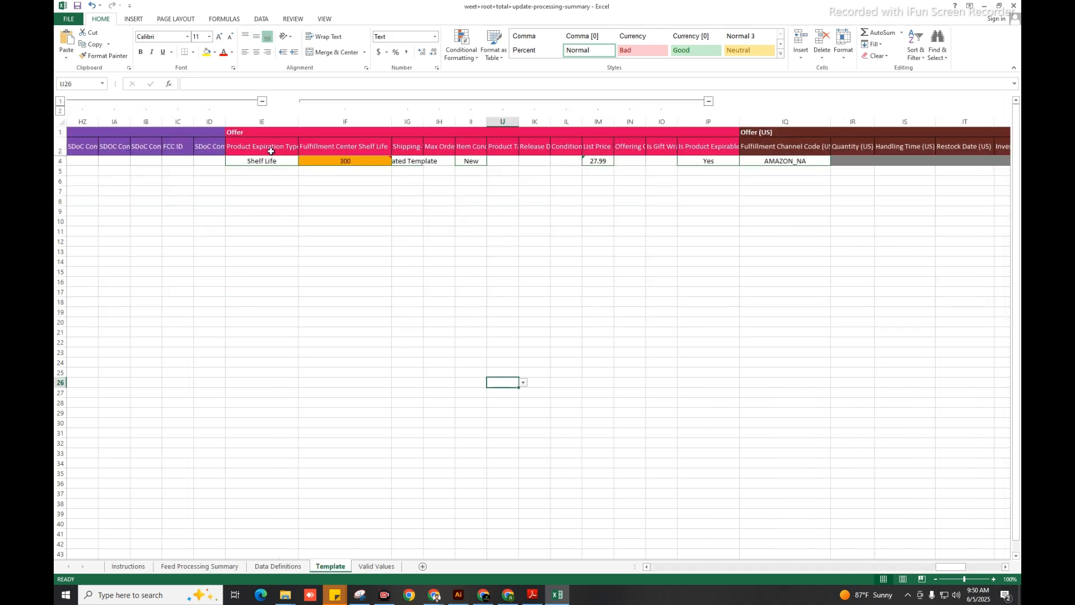
pyautogui.click(193, 567)
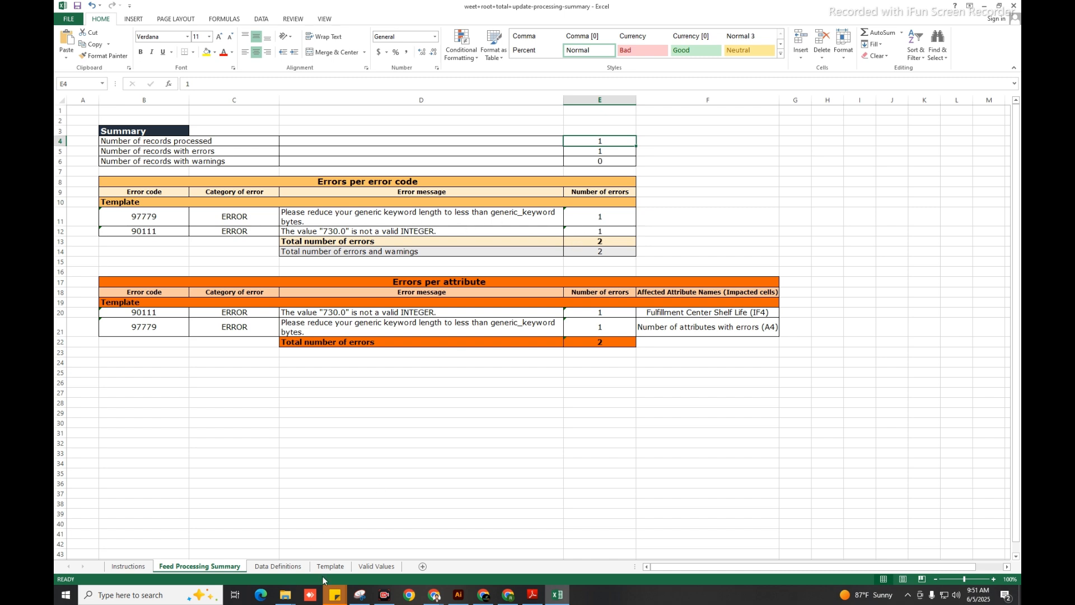
pyautogui.click(220, 161)
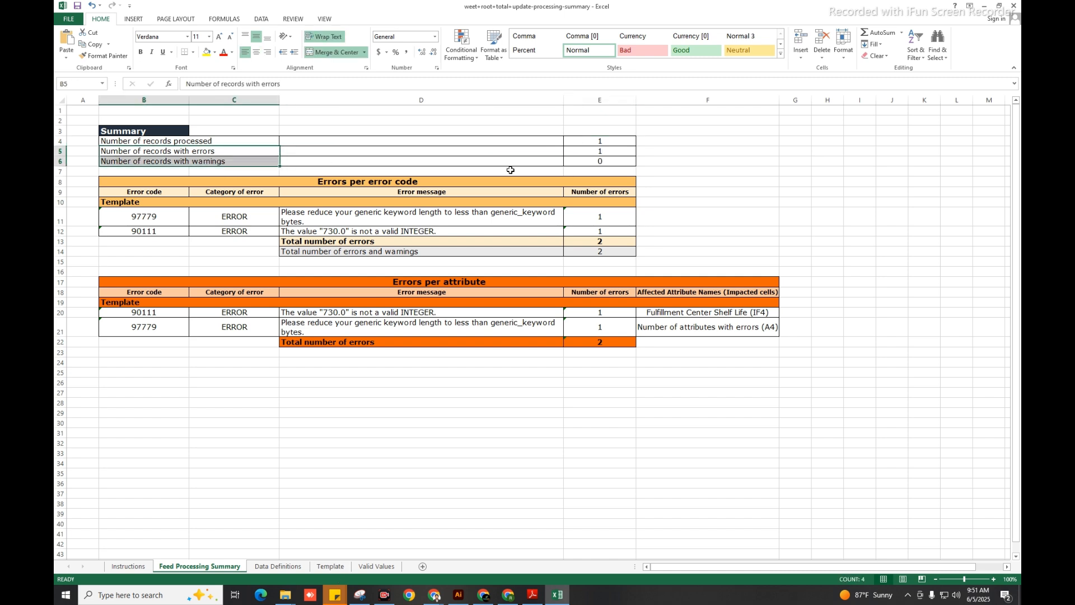
pyautogui.click(330, 162)
pyautogui.click(625, 161)
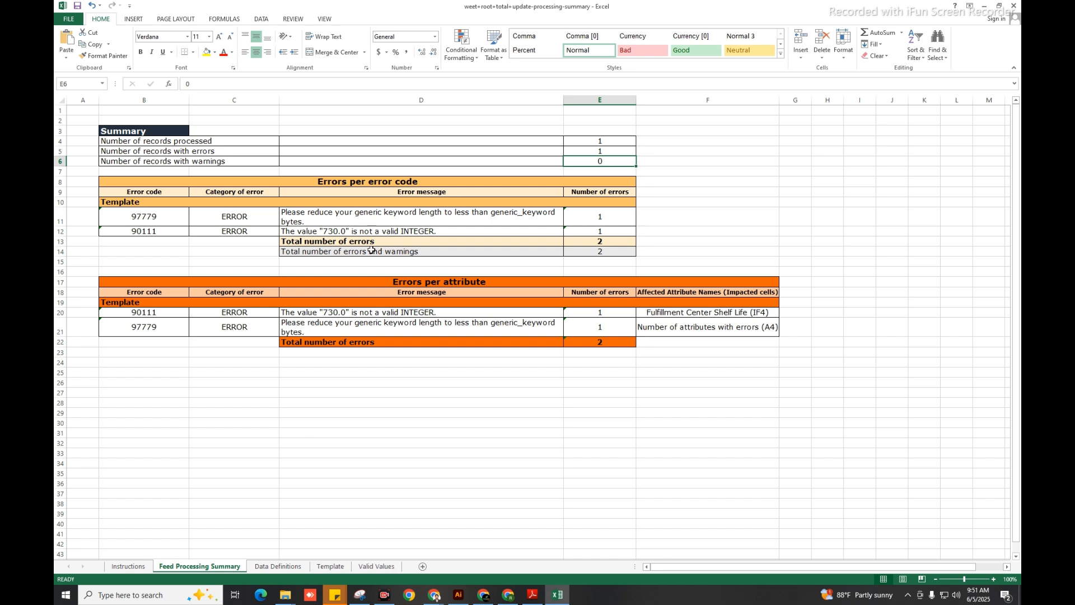
# Search the Data Definitions sheet for "generic" to read the Generic Keyword definition.
pyautogui.click(278, 566)
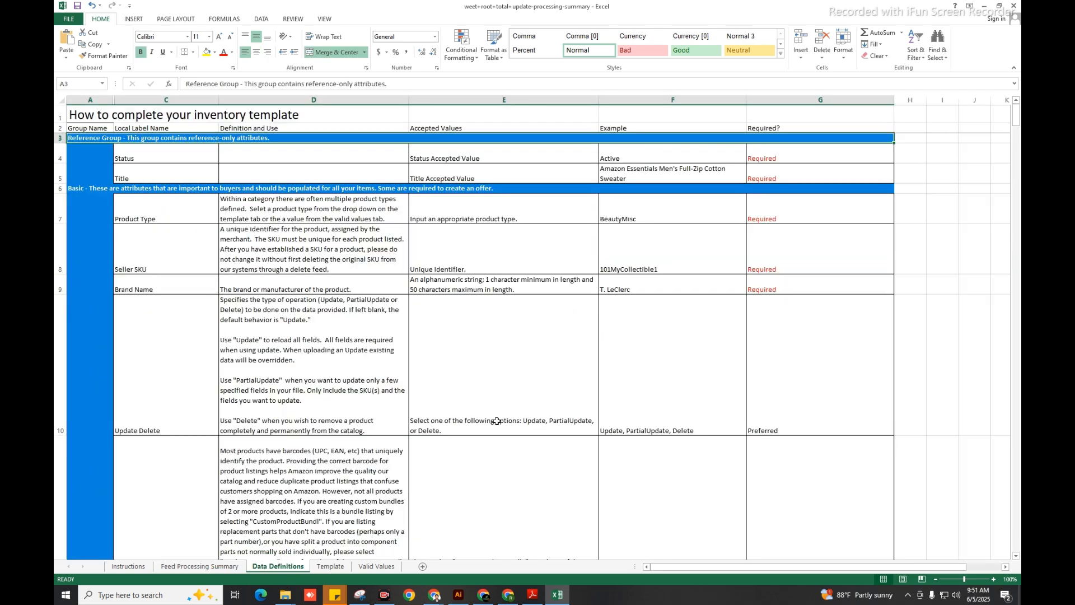
pyautogui.hotkey('ctrl', 'f')
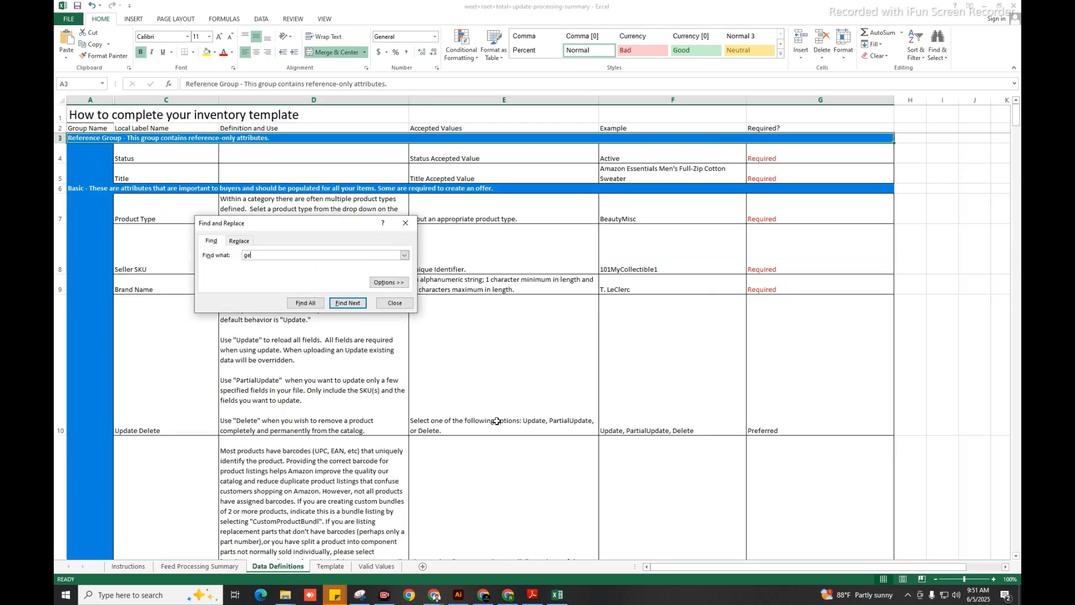
pyautogui.write('generic')
pyautogui.press('Return')
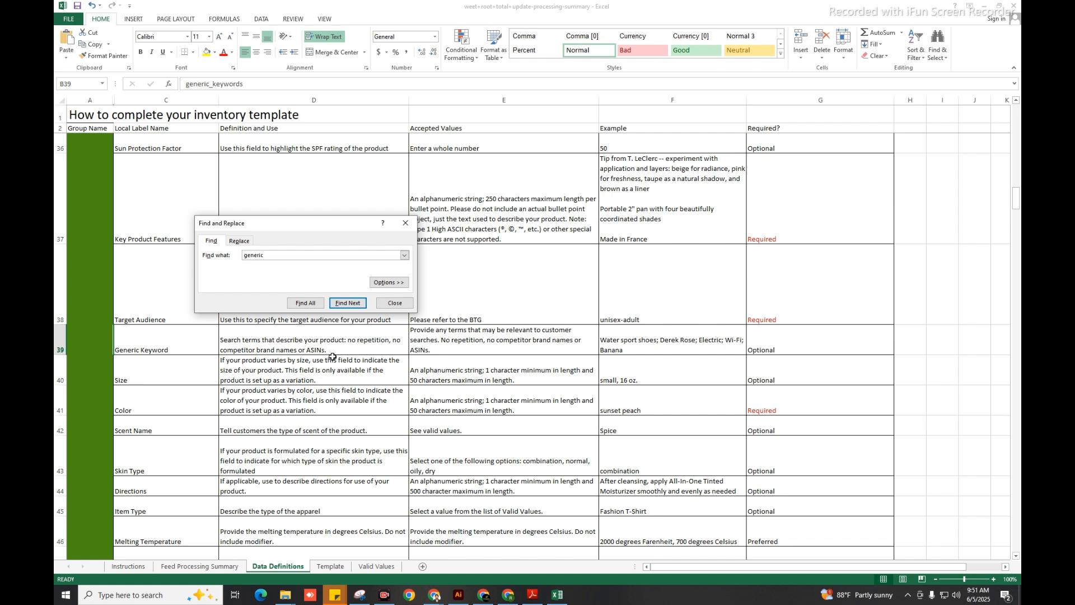
pyautogui.moveTo(282, 231); pyautogui.dragTo(281, 163)
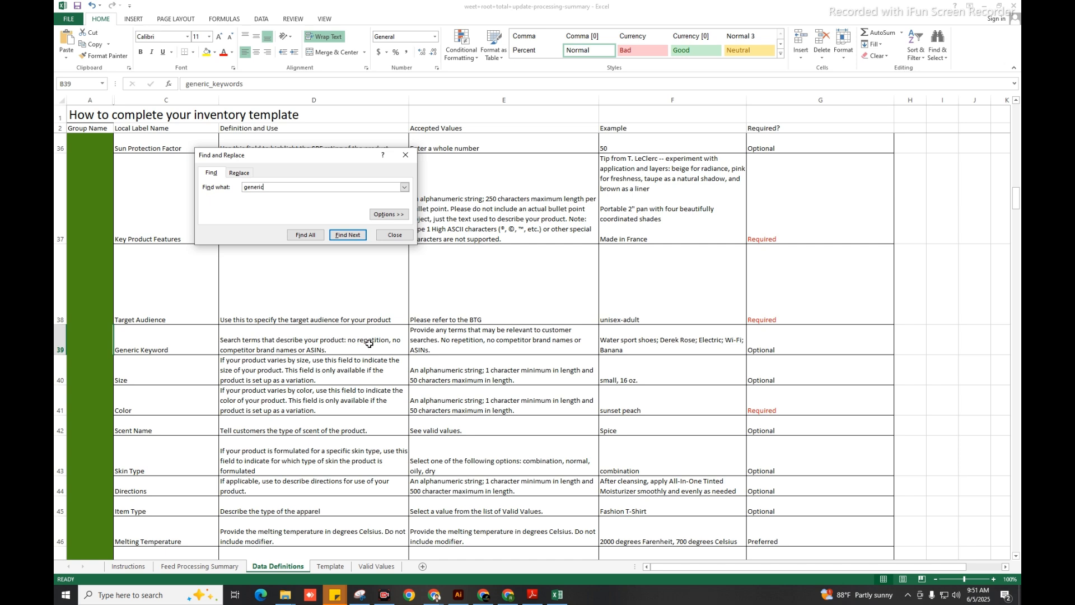
pyautogui.click(394, 235)
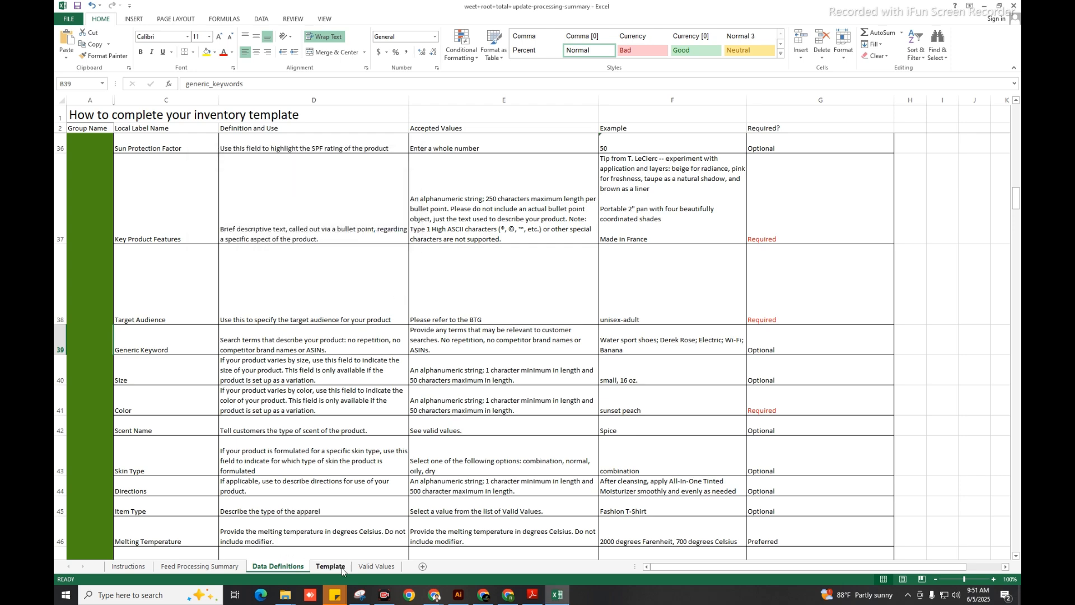
# Search the Template sheet for "generic".
pyautogui.click(216, 569)
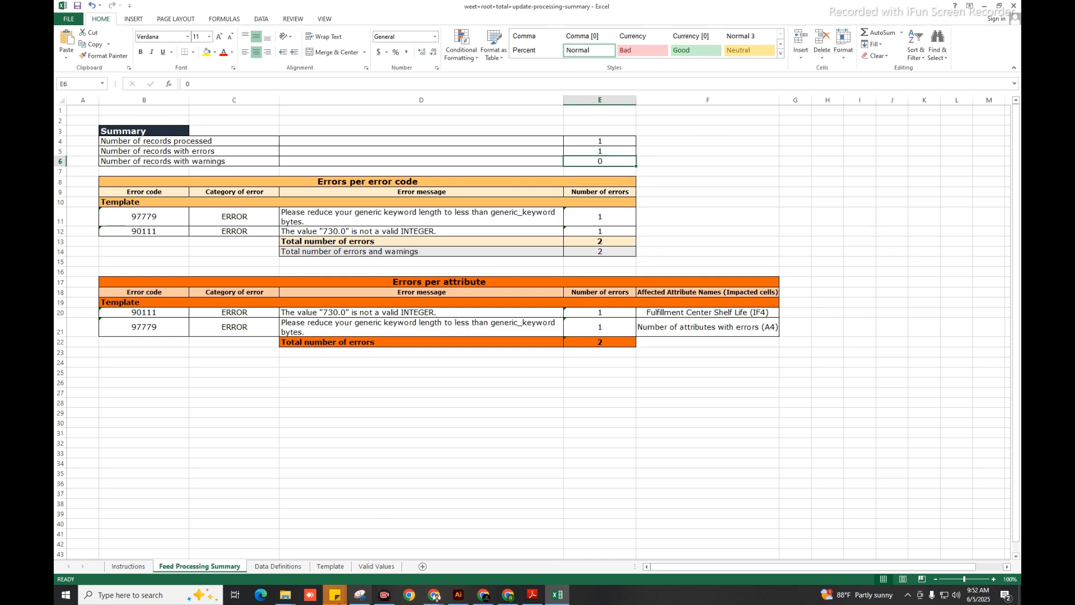
pyautogui.click(330, 567)
pyautogui.moveTo(441, 352); pyautogui.dragTo(434, 329)
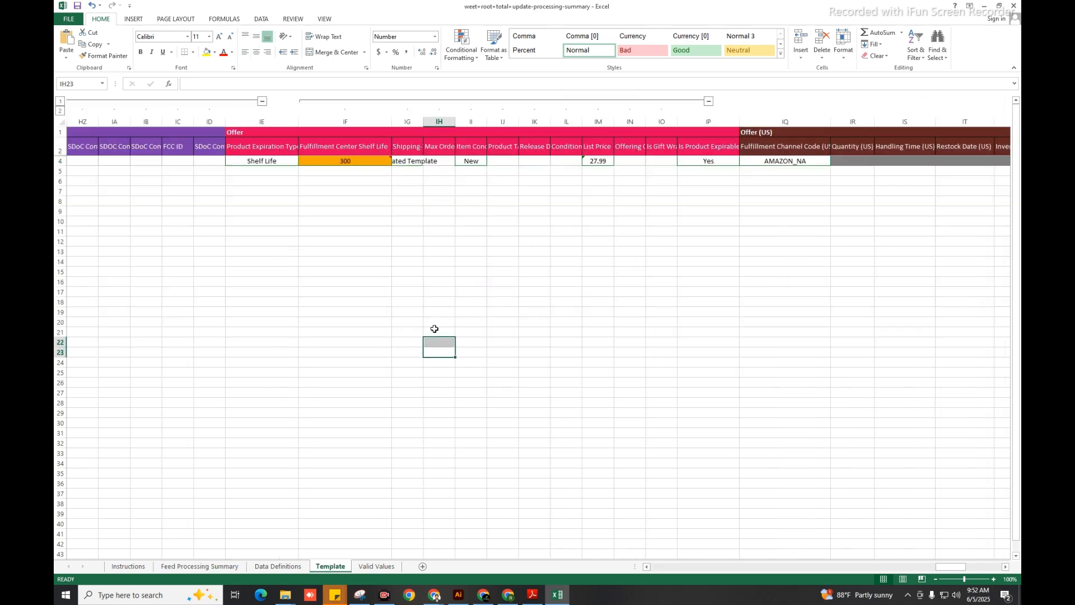
pyautogui.hotkey('ctrl', 'f')
pyautogui.press('Return')
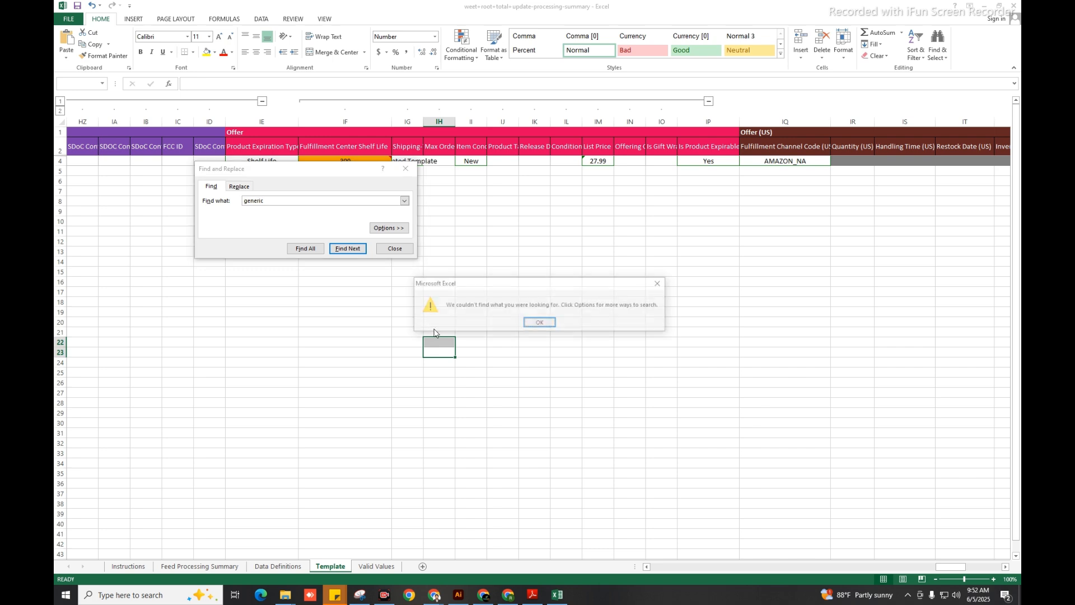
pyautogui.click(539, 323)
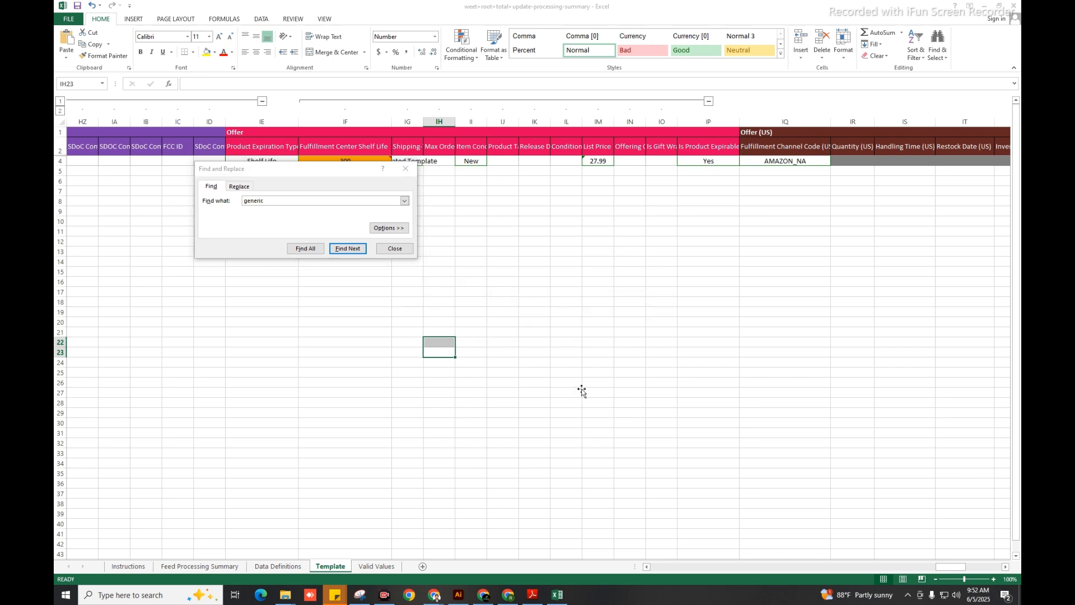
# Search the Template sheet for "search" and close the Find and Replace dialog.
pyautogui.click(566, 392)
pyautogui.click(312, 201)
pyautogui.press('BackSpace')
pyautogui.press('BackSpace')
pyautogui.press('BackSpace')
pyautogui.press('BackSpace')
pyautogui.press('BackSpace')
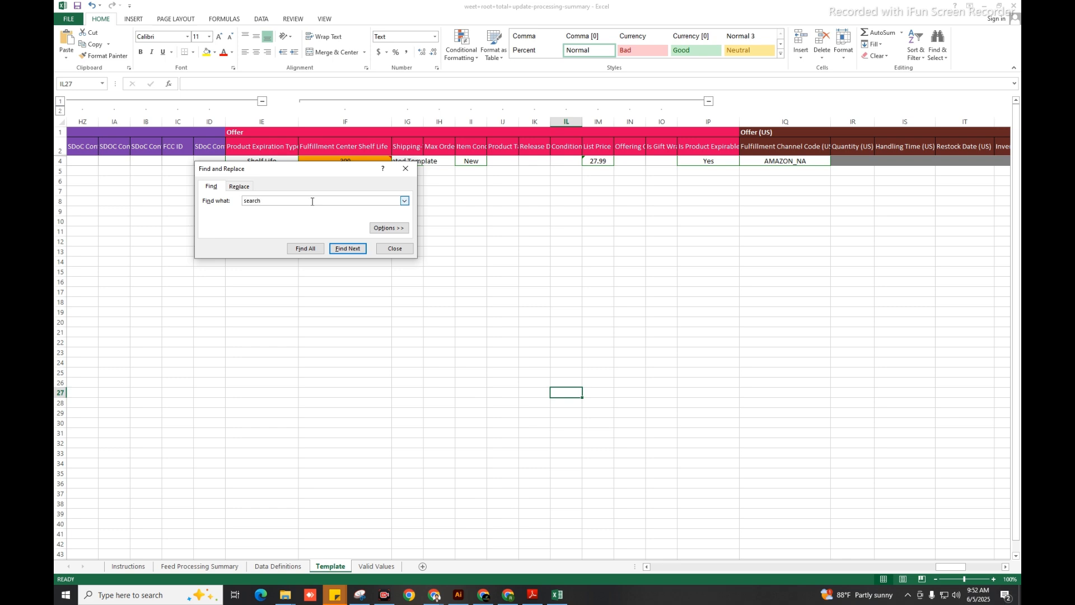
pyautogui.press('Return')
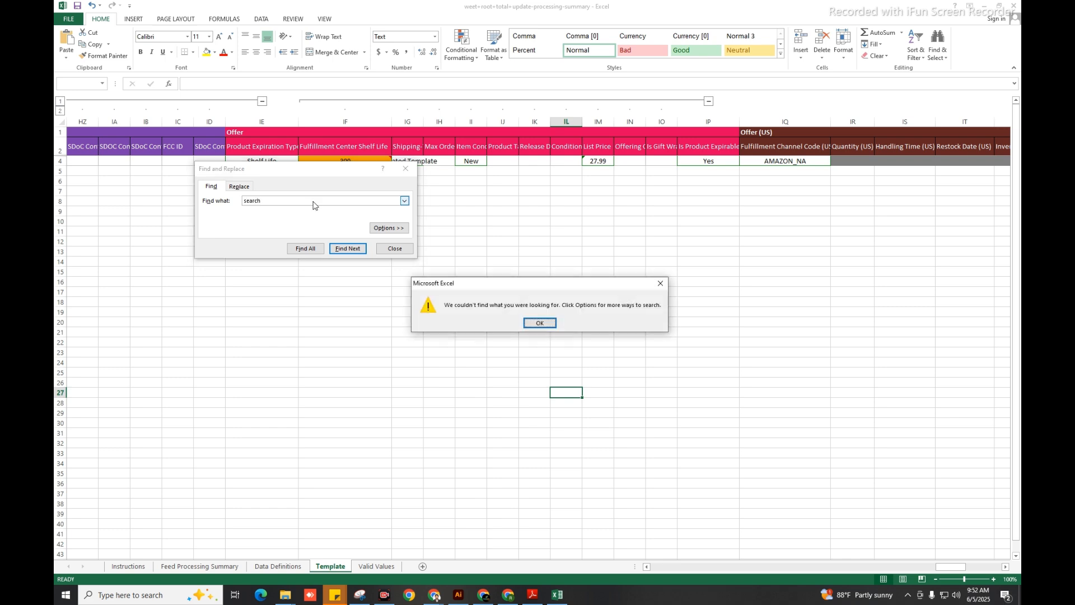
pyautogui.click(543, 324)
pyautogui.click(395, 248)
# Shorten the Generic Keyword text in cell BA4 of the Template sheet by deleting everything after "wils".
pyautogui.click(640, 322)
pyautogui.press('Home')
pyautogui.press('Left')
pyautogui.press('Left')
pyautogui.press('Left')
pyautogui.press('Left')
pyautogui.press('Left')
pyautogui.press('Left')
pyautogui.press('Left')
pyautogui.press('Left')
pyautogui.press('Left')
pyautogui.press('Left')
pyautogui.press('Left')
pyautogui.press('Left')
pyautogui.press('Left')
pyautogui.press('Left')
pyautogui.press('Left')
pyautogui.press('Left')
pyautogui.press('Left')
pyautogui.press('Left')
pyautogui.press('Left')
pyautogui.press('Left')
pyautogui.press('Left')
pyautogui.press('Left')
pyautogui.press('Left')
pyautogui.press('Left')
pyautogui.press('Left')
pyautogui.press('Left')
pyautogui.press('Left')
pyautogui.press('Left')
pyautogui.press('Left')
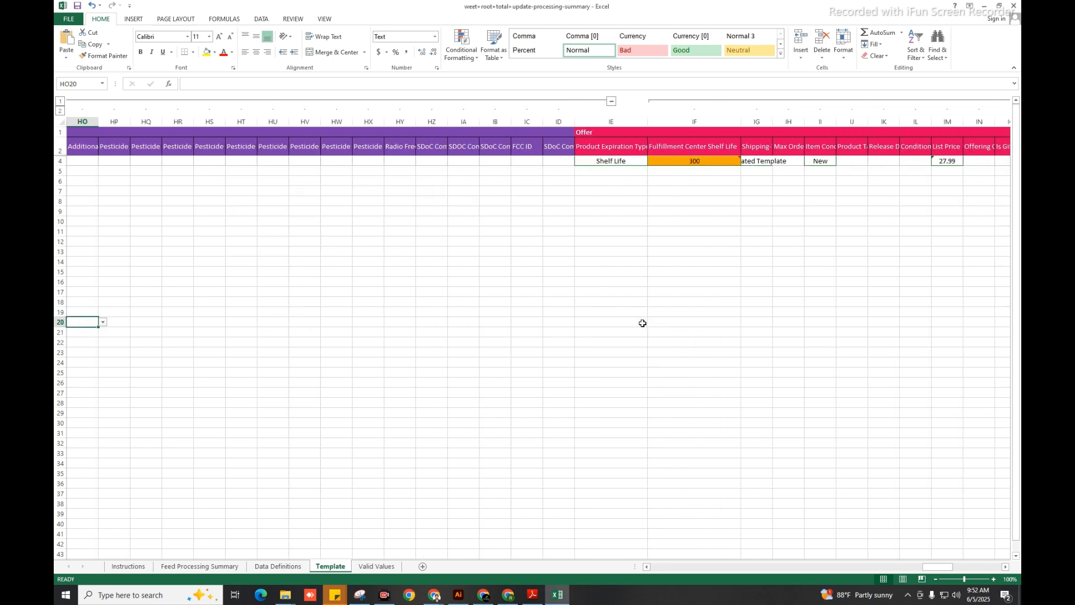
pyautogui.press('Left')
pyautogui.press('Left')
pyautogui.press('Left')
pyautogui.press('Left')
pyautogui.press('Left')
pyautogui.press('Left')
pyautogui.press('Left')
pyautogui.press('Left')
pyautogui.press('Left')
pyautogui.press('Left')
pyautogui.press('Left')
pyautogui.press('Left')
pyautogui.press('Left')
pyautogui.press('Left')
pyautogui.press('Left')
pyautogui.press('Left')
pyautogui.press('Left')
pyautogui.press('Left')
pyautogui.press('Left')
pyautogui.press('Left')
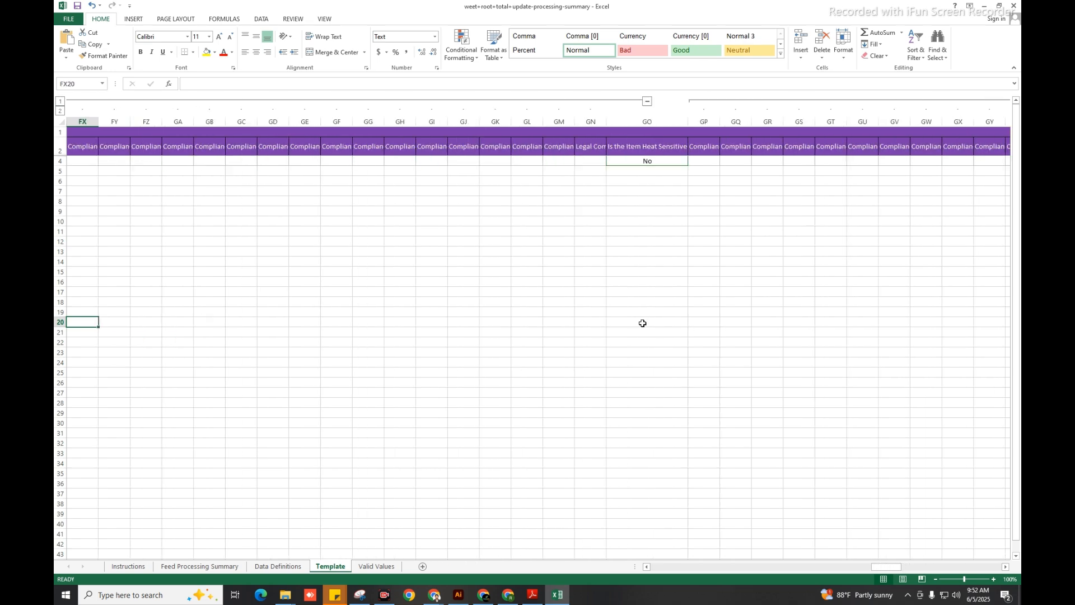
pyautogui.press('Left')
pyautogui.press('Left')
pyautogui.press('Left')
pyautogui.moveTo(839, 568); pyautogui.dragTo(708, 569)
pyautogui.click(244, 166)
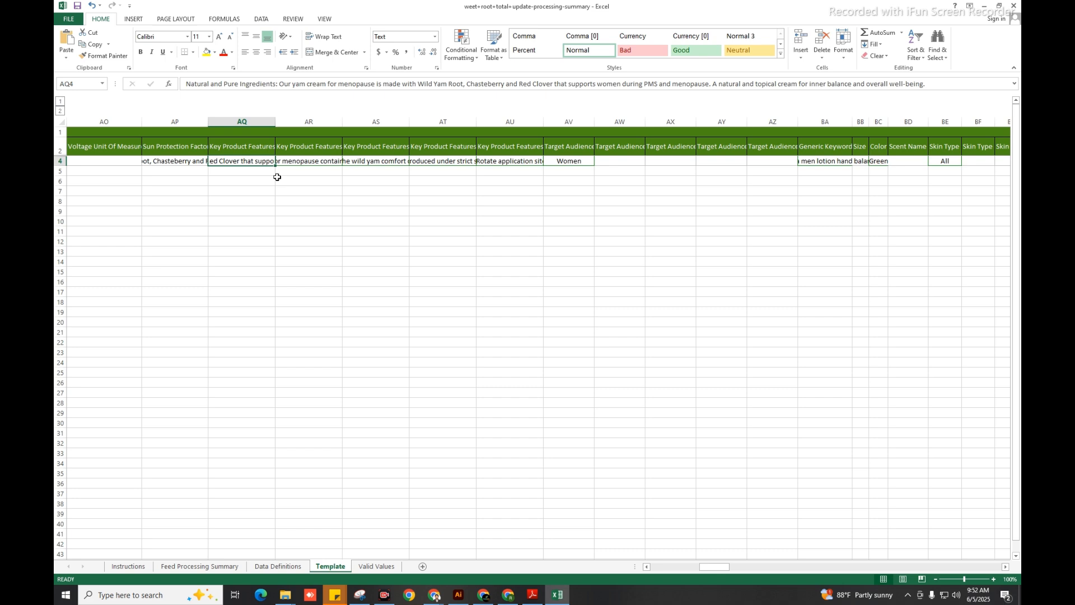
pyautogui.press('Right')
pyautogui.press('Right')
pyautogui.press('Right')
pyautogui.press('Right')
pyautogui.press('Right')
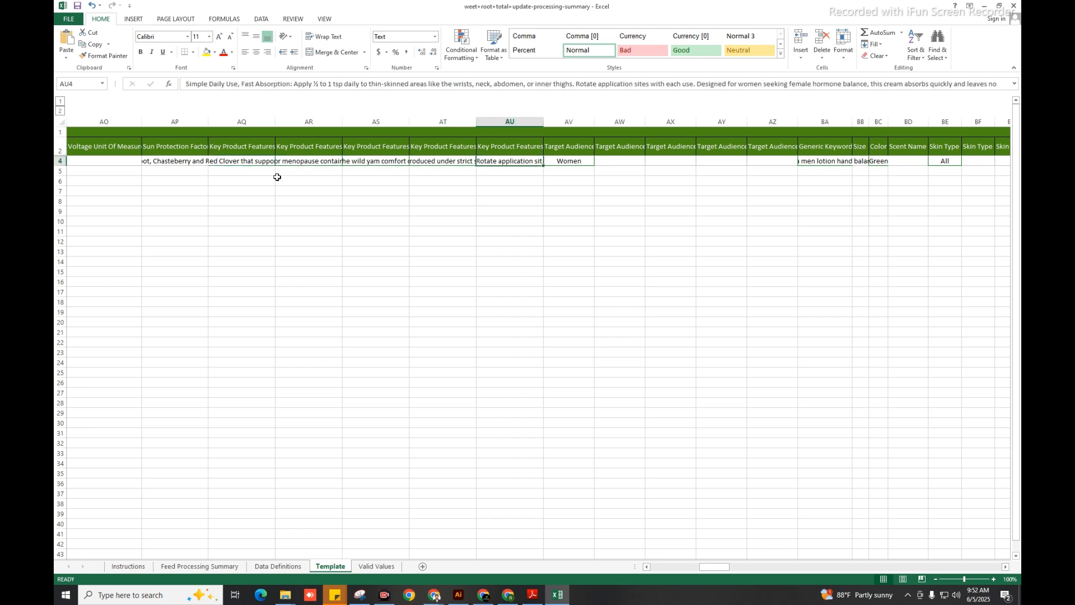
pyautogui.press('Right')
pyautogui.press('Right')
pyautogui.press('Right')
pyautogui.press('Right')
pyautogui.press('Right')
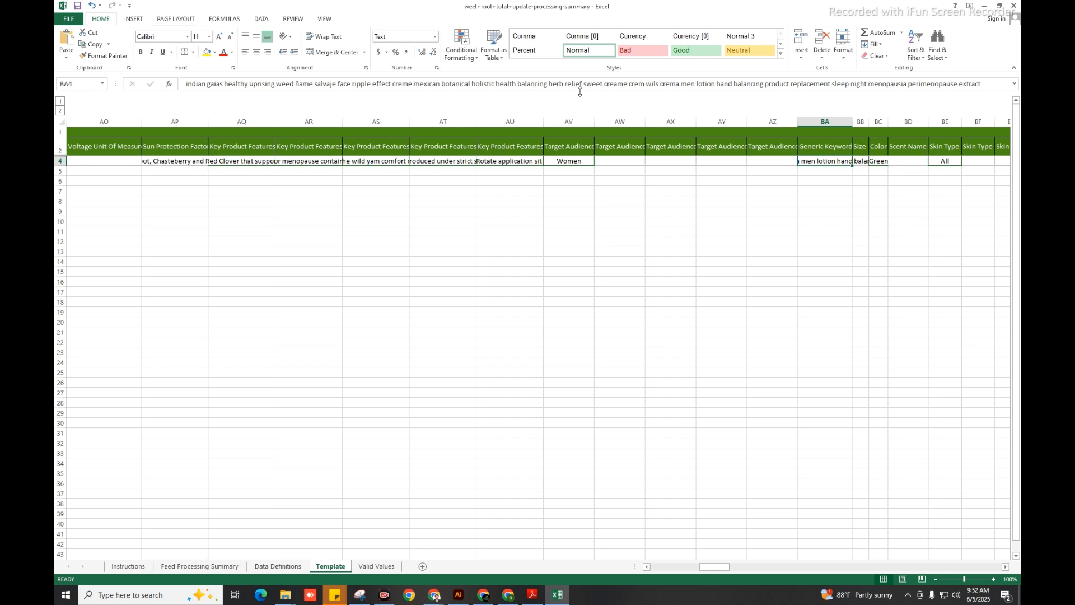
pyautogui.click(707, 85)
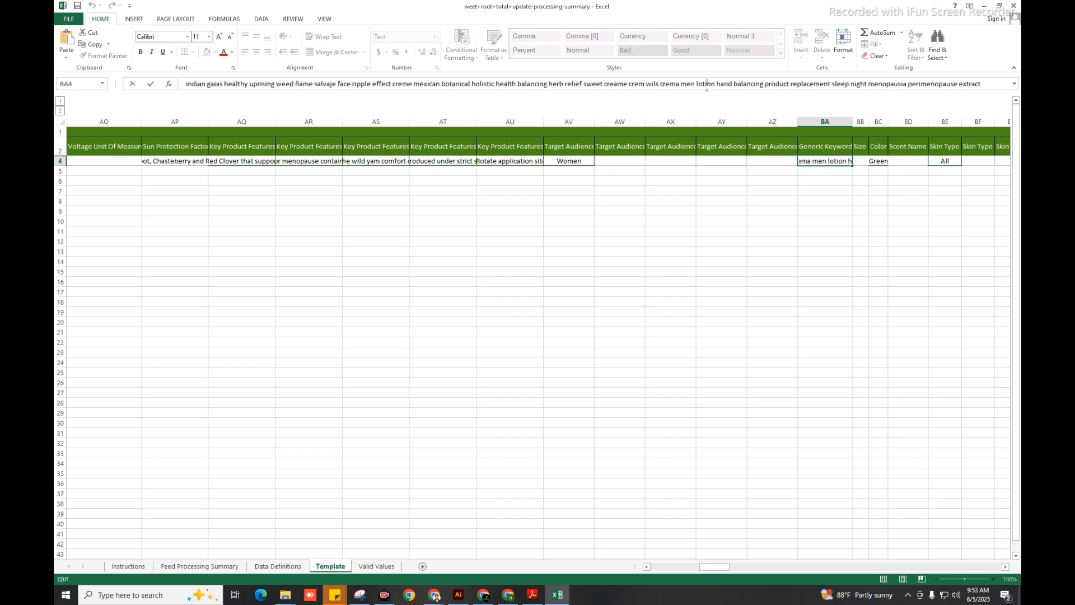
pyautogui.hotkey('ctrl', 'shift', 'End')
pyautogui.press('Delete')
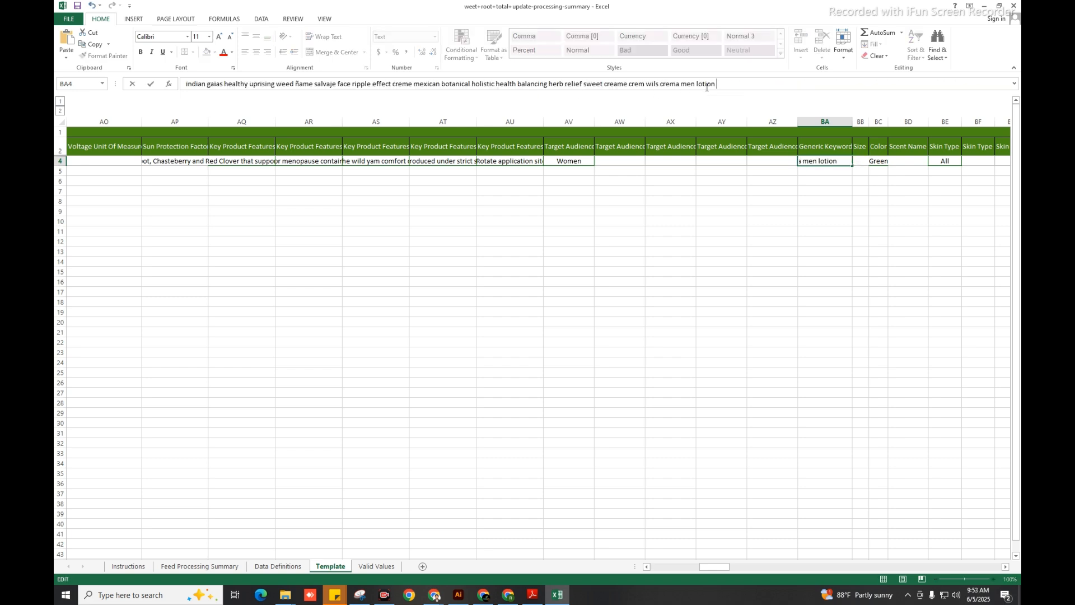
pyautogui.hotkey('shift', 'Left')
pyautogui.hotkey('shift', 'Left')
pyautogui.hotkey('shift', 'Left')
pyautogui.hotkey('shift', 'Left')
pyautogui.hotkey('shift', 'Left')
pyautogui.hotkey('shift', 'Left')
pyautogui.hotkey('shift', 'Left')
pyautogui.hotkey('shift', 'Left')
pyautogui.hotkey('shift', 'Left')
pyautogui.hotkey('shift', 'Left')
pyautogui.hotkey('shift', 'Left')
pyautogui.hotkey('shift', 'Left')
pyautogui.hotkey('shift', 'Left')
pyautogui.hotkey('shift', 'Left')
pyautogui.hotkey('shift', 'Left')
pyautogui.hotkey('shift', 'Left')
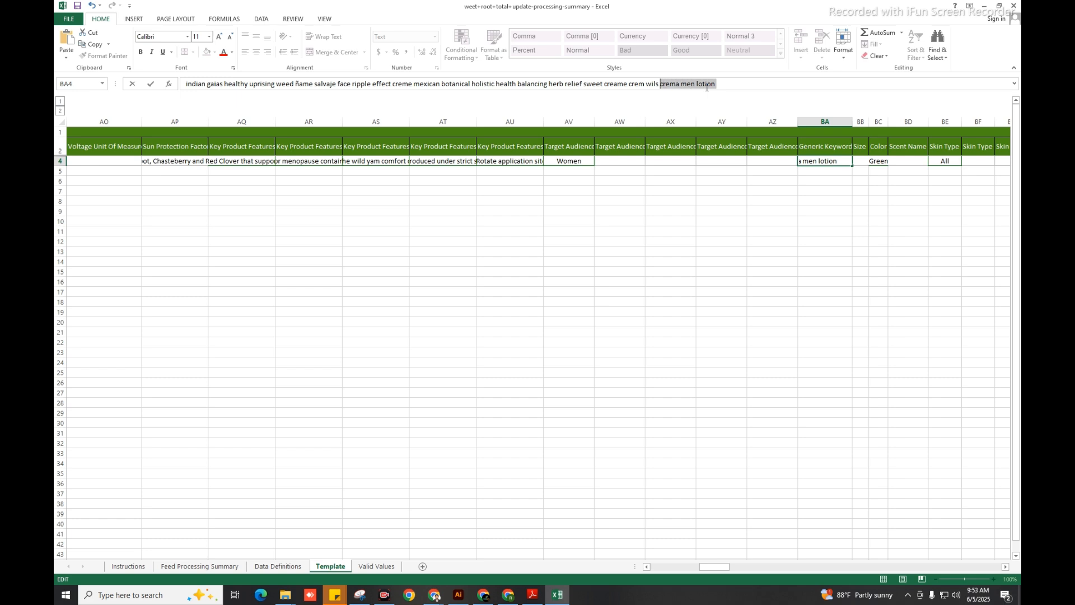
pyautogui.press('Delete')
pyautogui.click(643, 233)
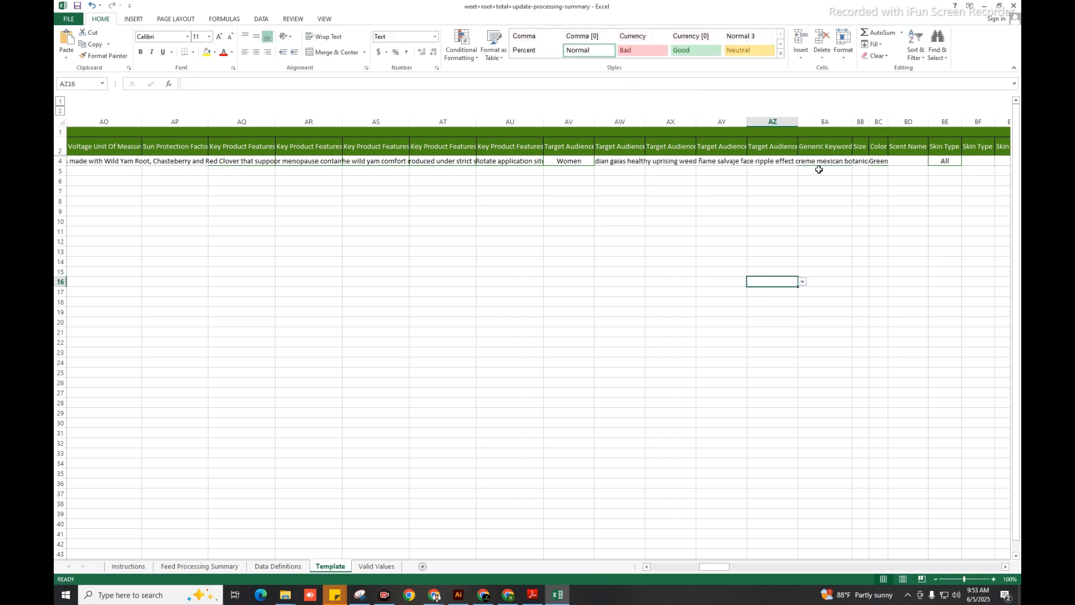
pyautogui.click(837, 164)
pyautogui.click(767, 250)
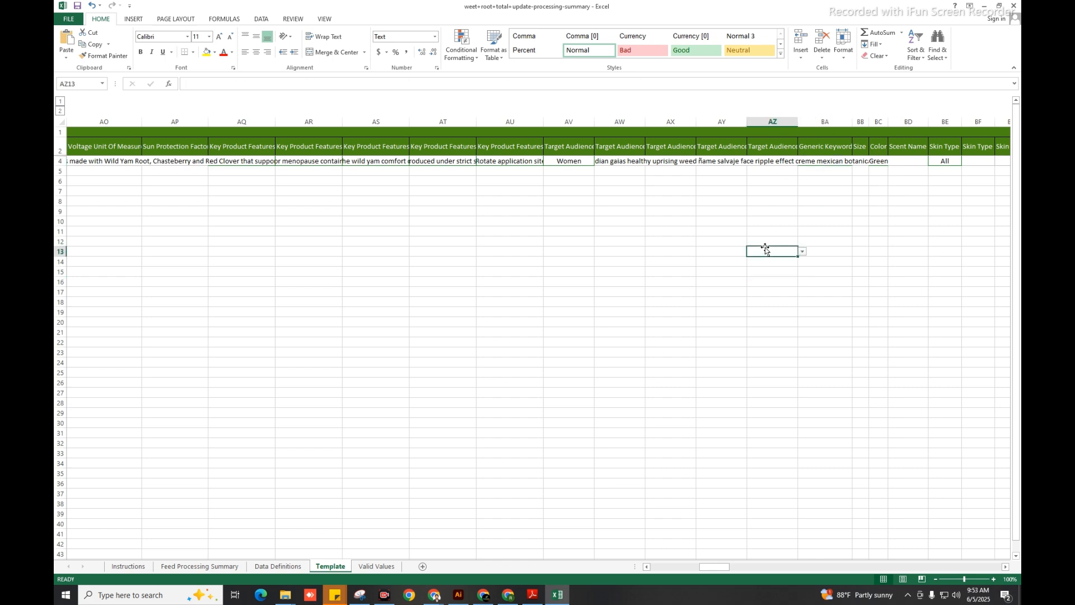
pyautogui.press('Up')
pyautogui.press('Up')
pyautogui.press('Up')
pyautogui.press('Up')
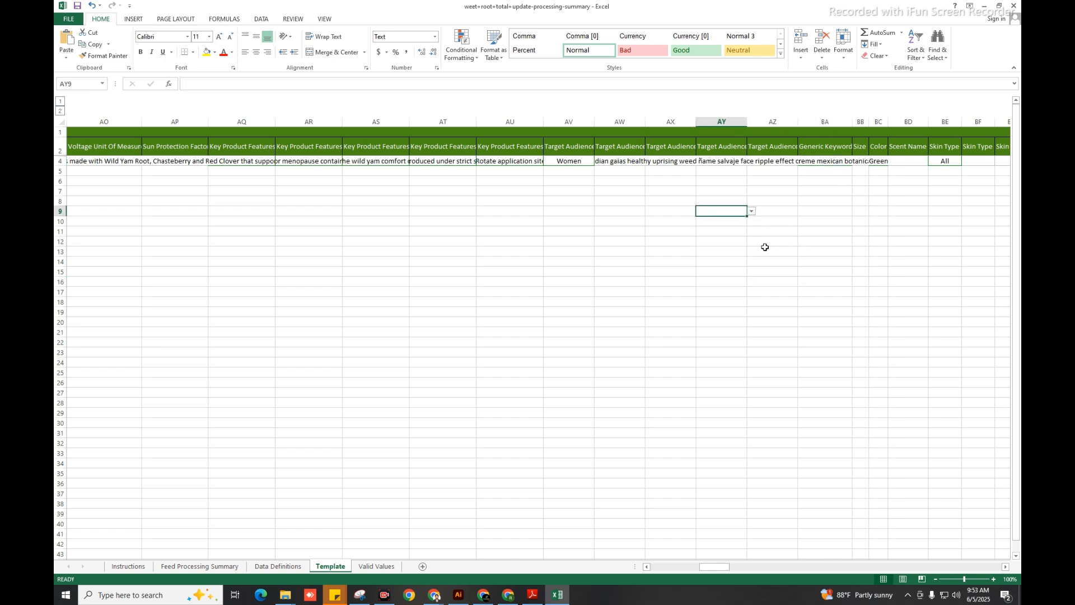
pyautogui.press('Right')
pyautogui.press('Right')
pyautogui.press('Right')
pyautogui.press('Right')
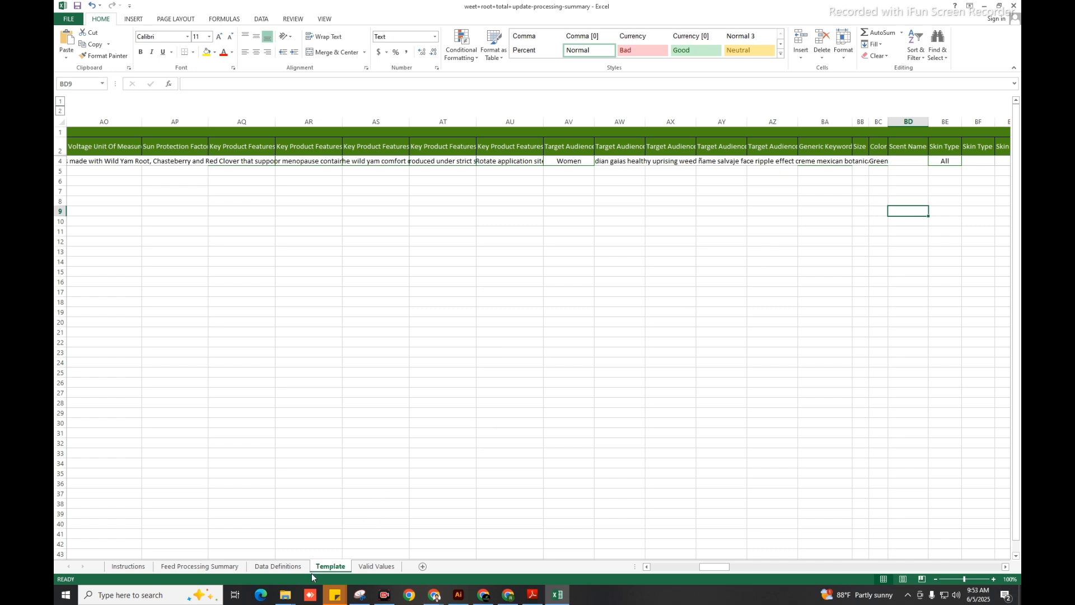
# Return to the Feed Processing Summary sheet to check the affected attributes of the listed errors.
pyautogui.click(199, 566)
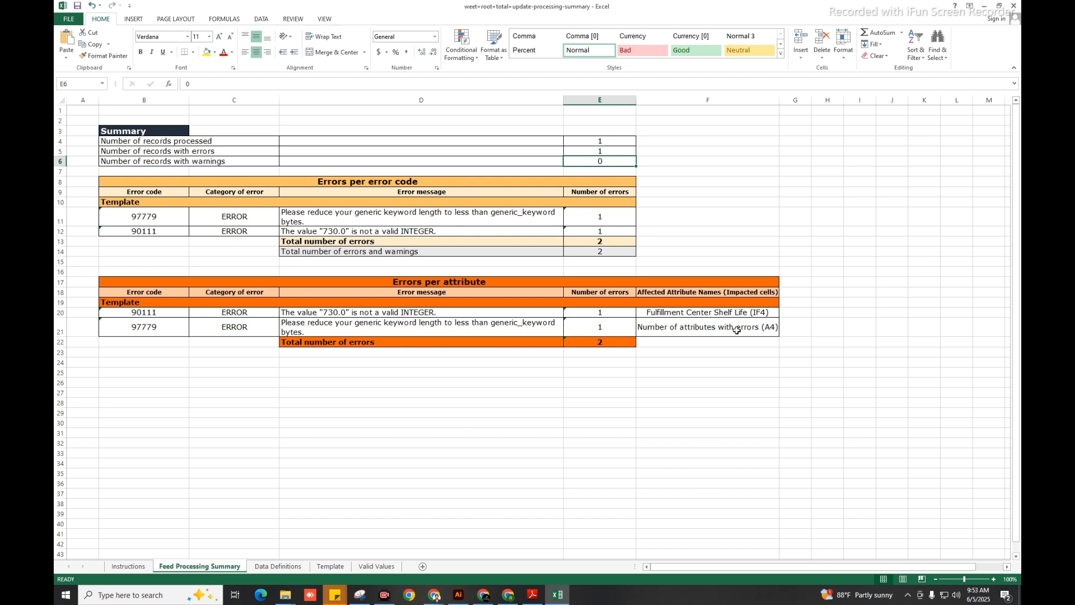
# Copy the attribute name "Fulfillment Center Shelf Life" from cell F20 of the Feed Processing Summary sheet.
pyautogui.click(707, 314)
pyautogui.doubleClick(707, 313)
pyautogui.moveTo(748, 315); pyautogui.dragTo(648, 310)
pyautogui.hotkey('ctrl', 'c')
# Search the Template sheet for "Fulfillment Center Shelf Life" until the column IF header is found.
pyautogui.click(331, 566)
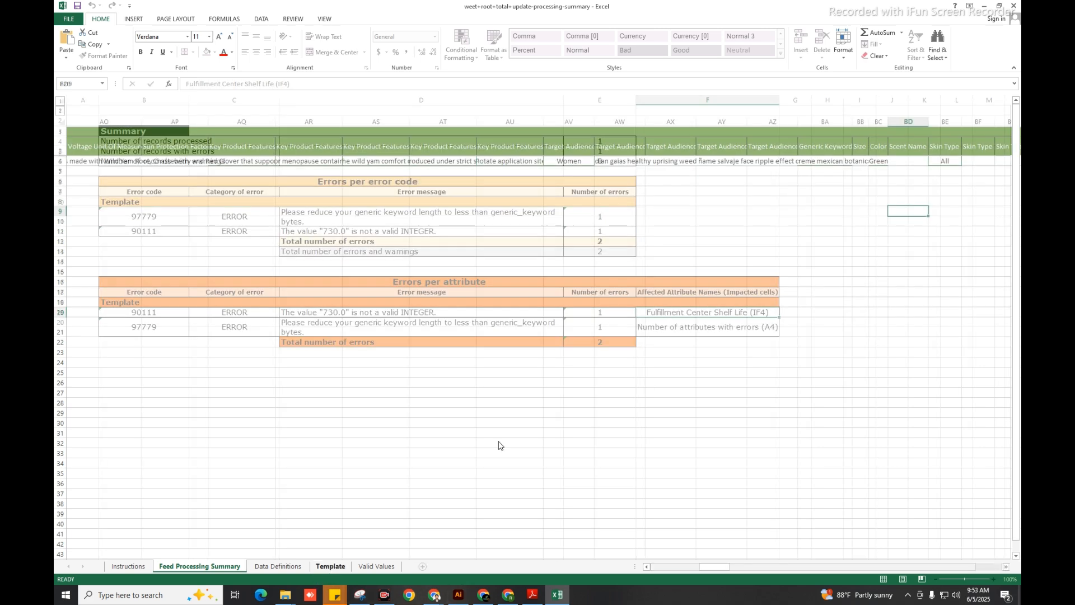
pyautogui.click(498, 443)
pyautogui.hotkey('ctrl', 'f')
pyautogui.hotkey('ctrl', 'v')
pyautogui.press('Return')
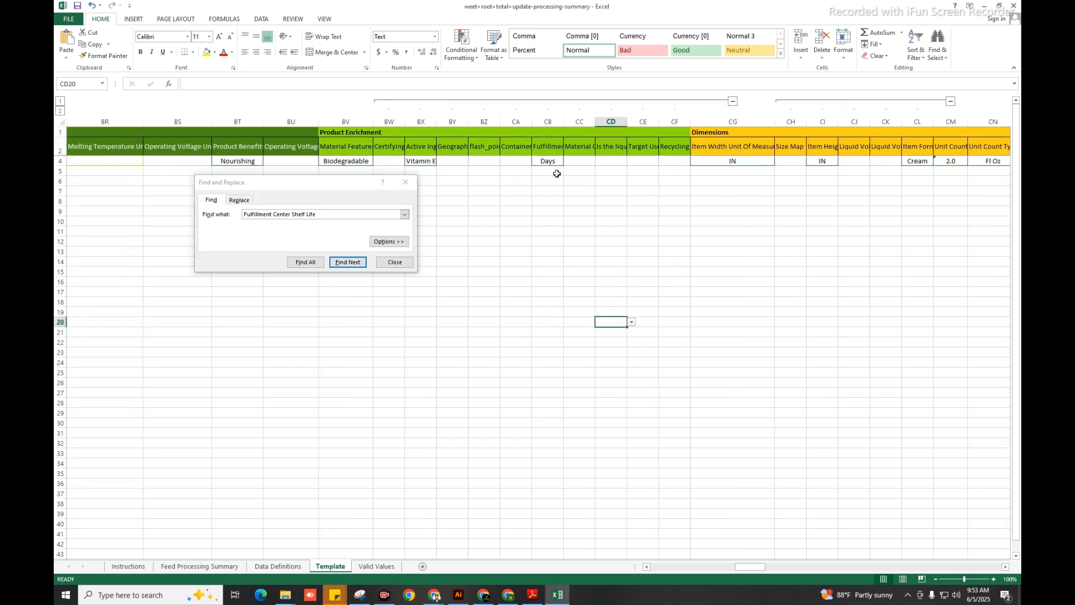
pyautogui.click(359, 266)
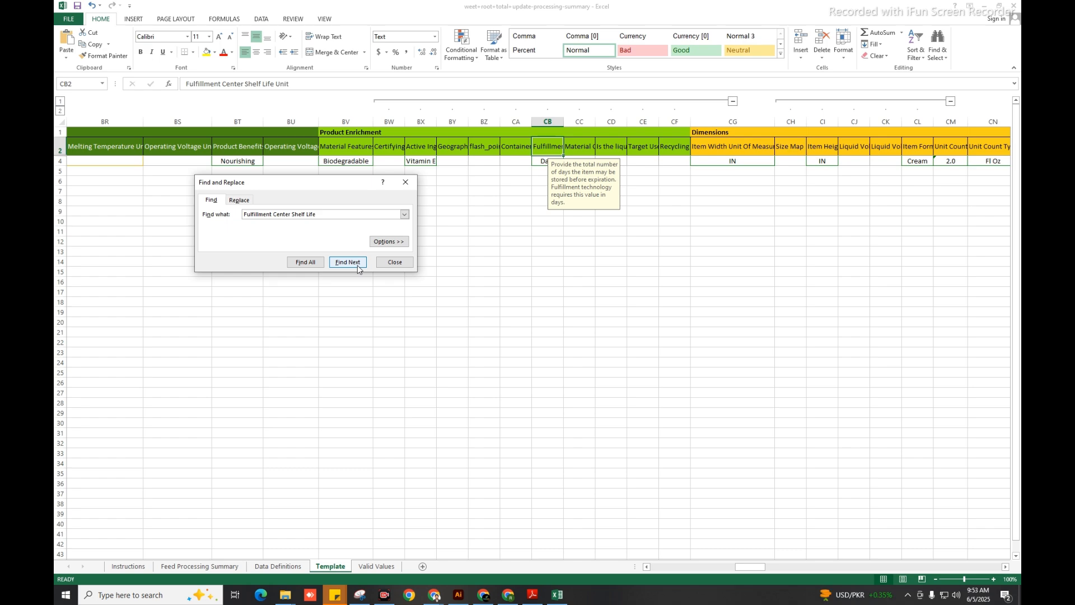
pyautogui.click(358, 265)
pyautogui.click(357, 265)
pyautogui.click(358, 267)
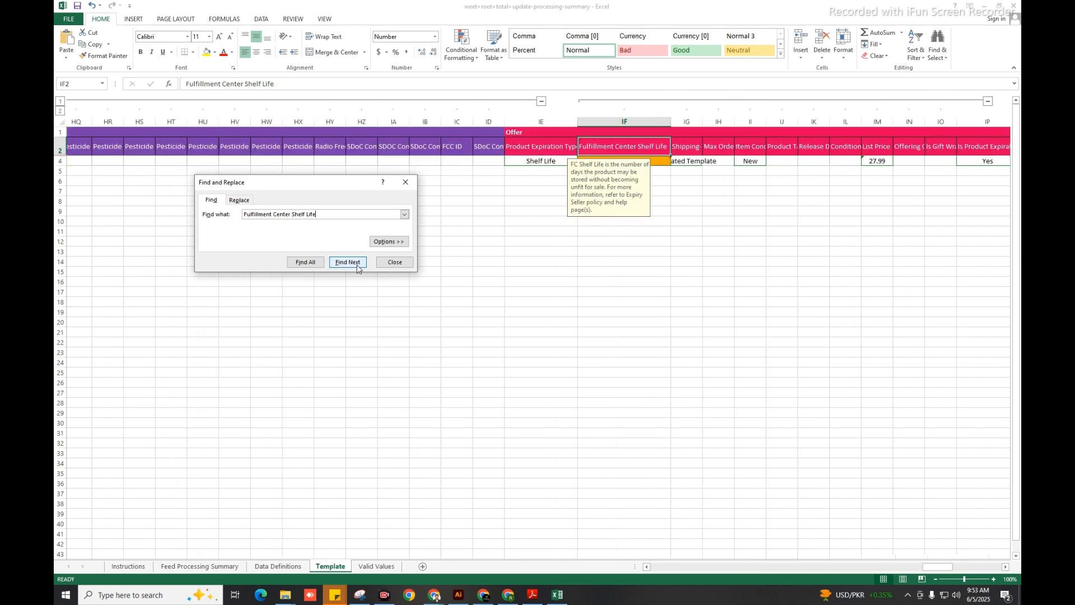
pyautogui.click(358, 267)
pyautogui.click(576, 232)
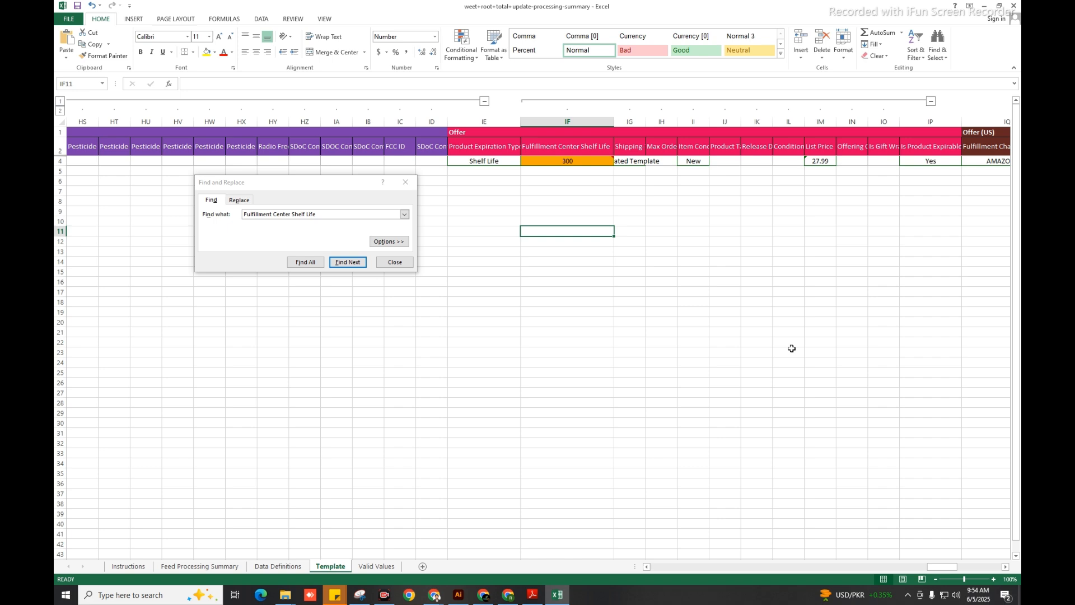
# Check the Is Product Expirable and Product Expiration Type entries in row 4, and set the Fulfillment Center Shelf Life in IF4 to 250.
pyautogui.click(945, 161)
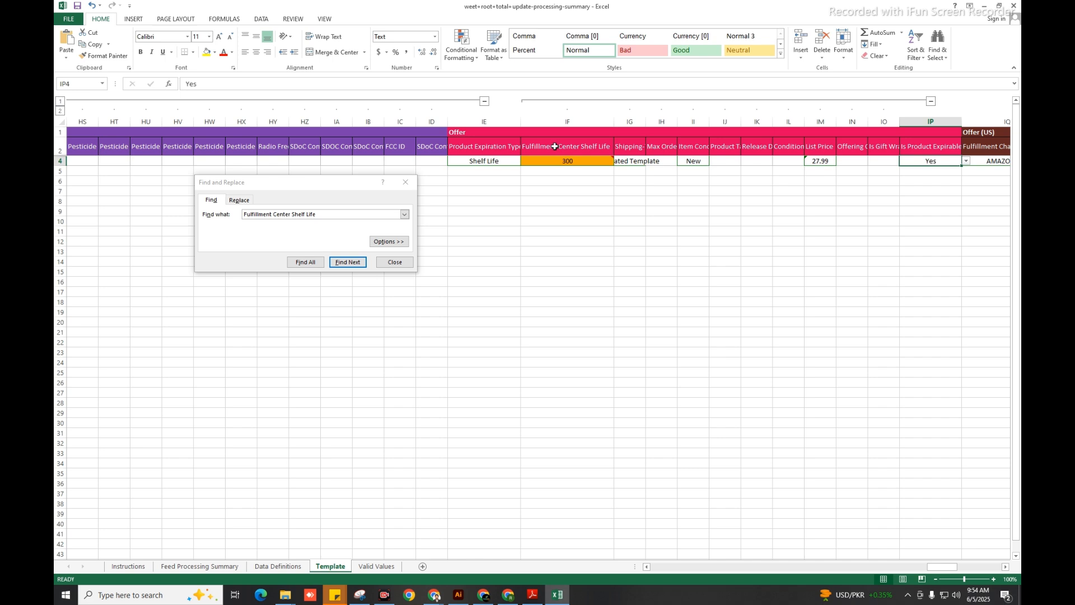
pyautogui.click(500, 160)
pyautogui.click(525, 161)
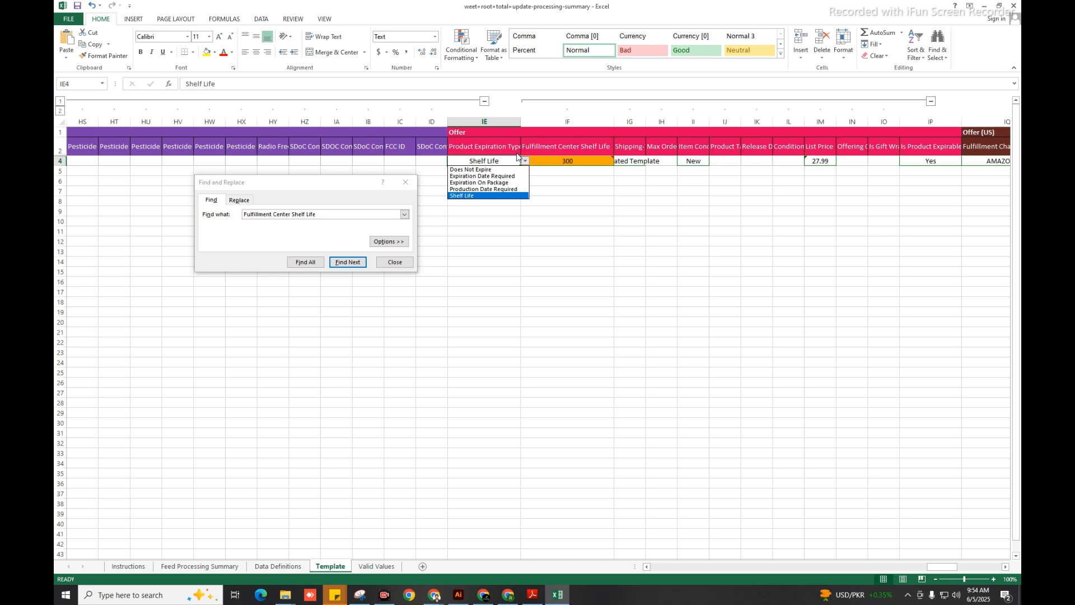
pyautogui.click(648, 219)
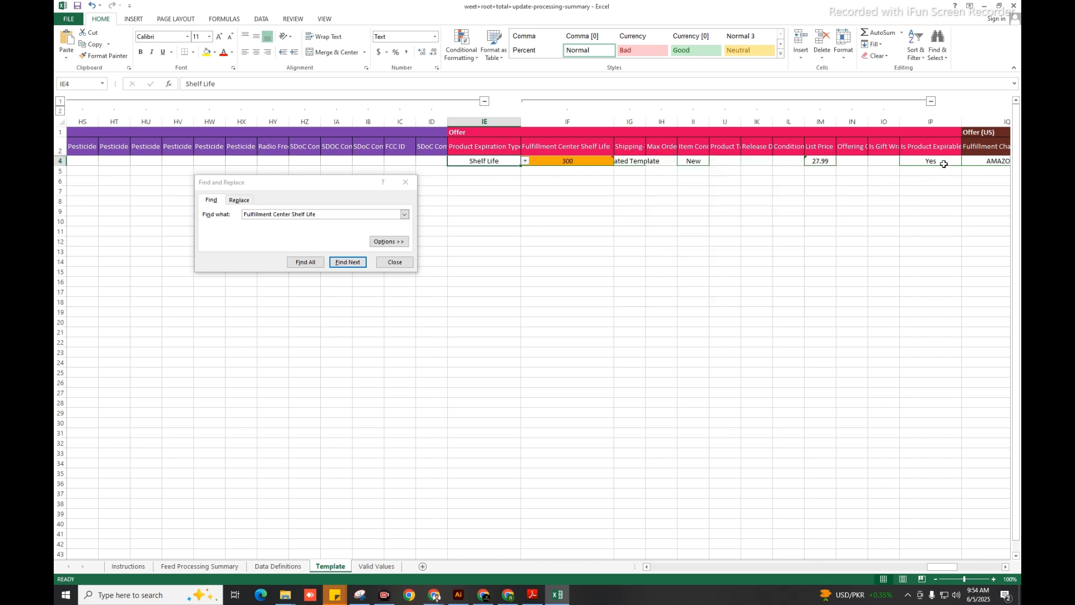
pyautogui.click(582, 161)
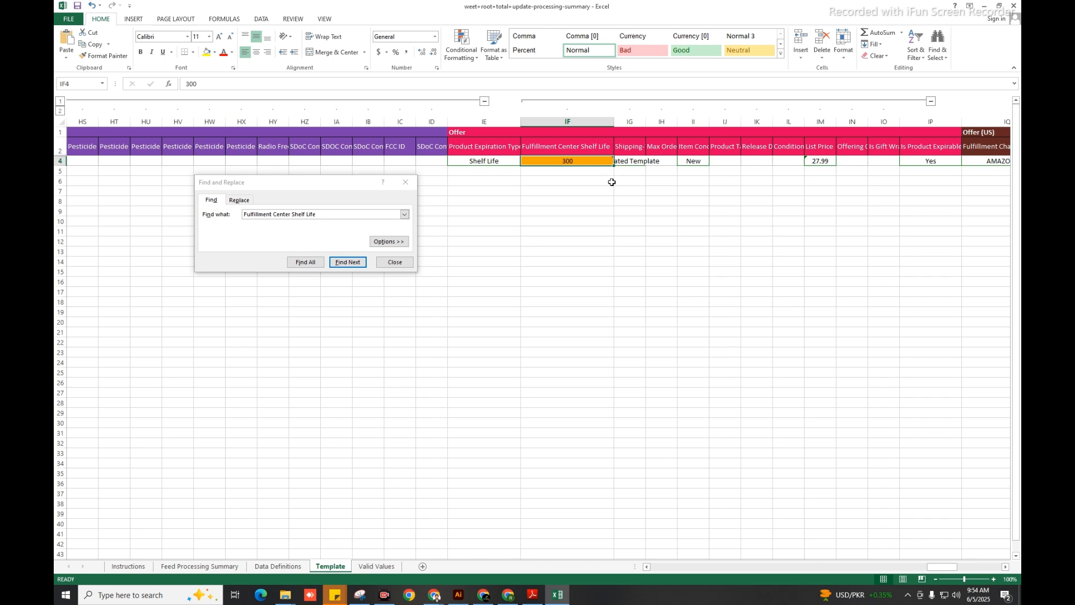
pyautogui.write('250')
pyautogui.click(617, 228)
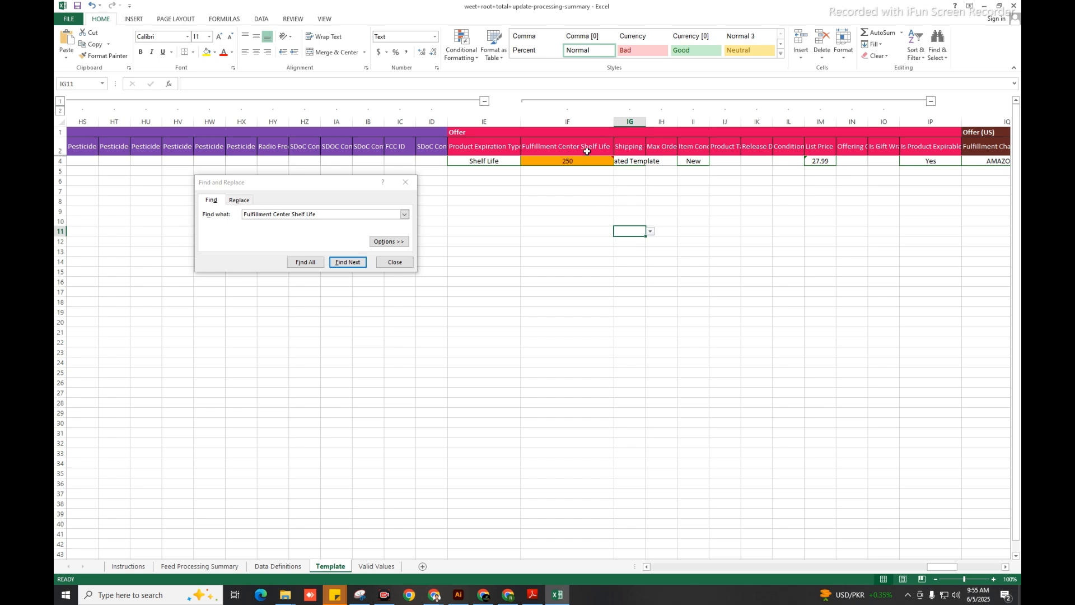
# Find the Fulfillment Center Shelf Life Unit column in the Template sheet, check its header in CB2 and save the workbook.
pyautogui.click(354, 264)
pyautogui.click(355, 268)
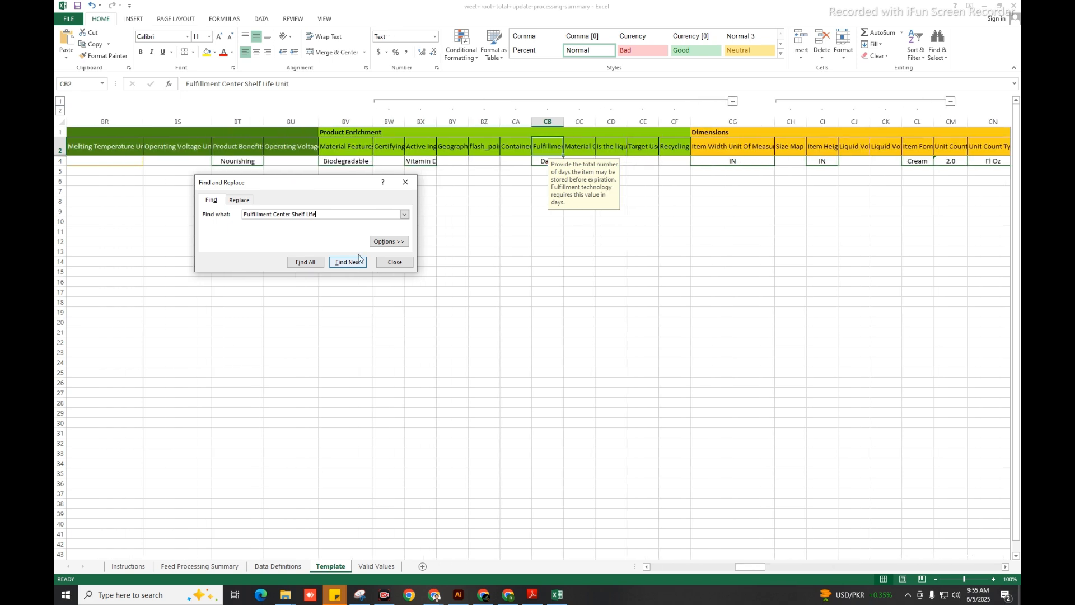
pyautogui.click(544, 211)
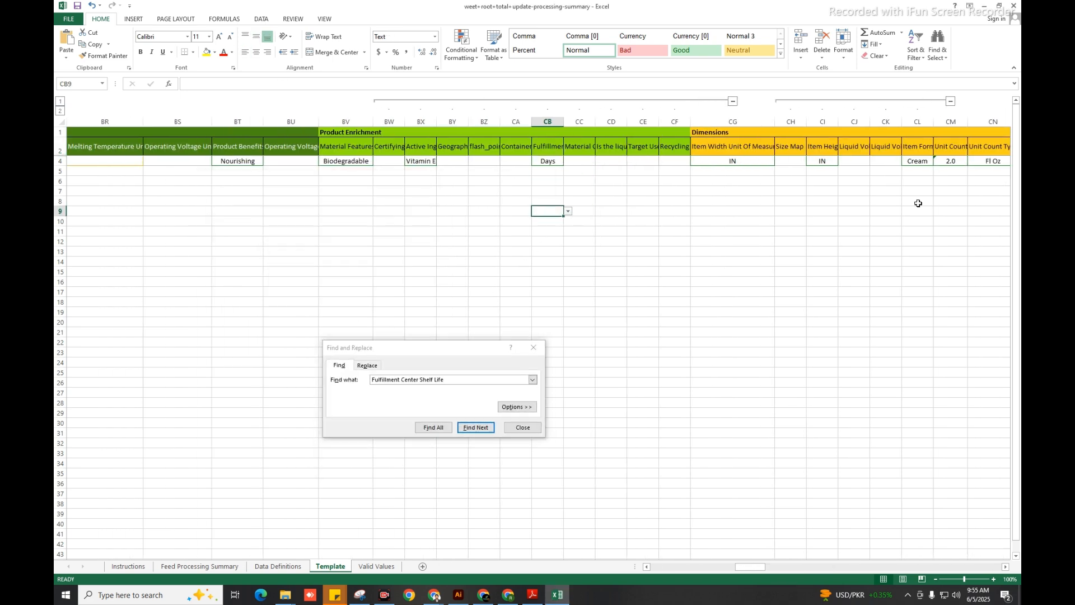
pyautogui.click(555, 149)
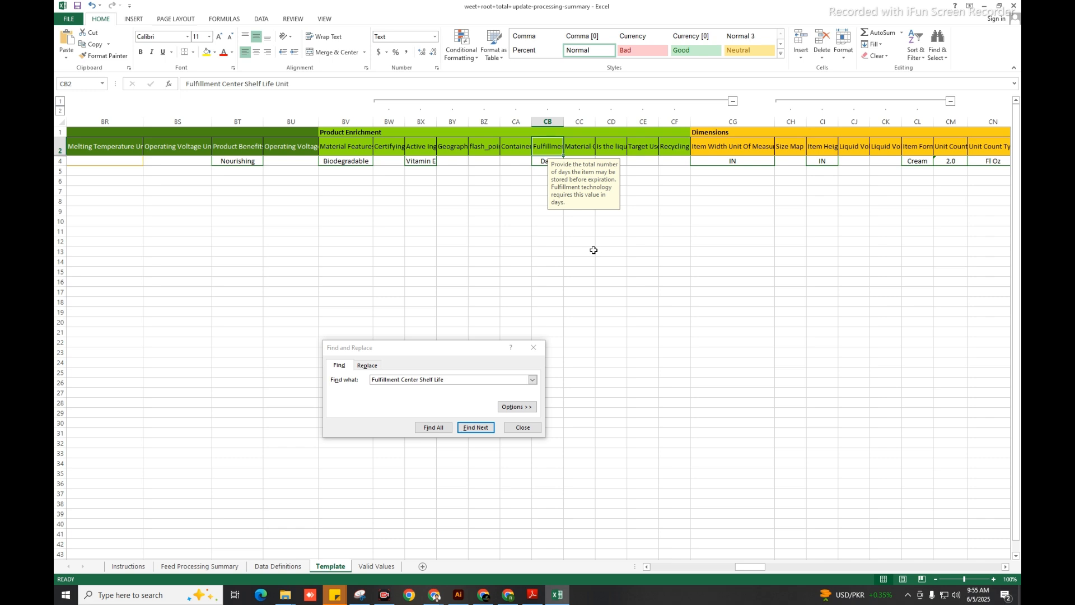
pyautogui.hotkey('ctrl', 's')
# Switch to Chrome, open Seller Central's spreadsheet upload page from Check Upload Status, and return to the Excel workbook.
pyautogui.click(490, 602)
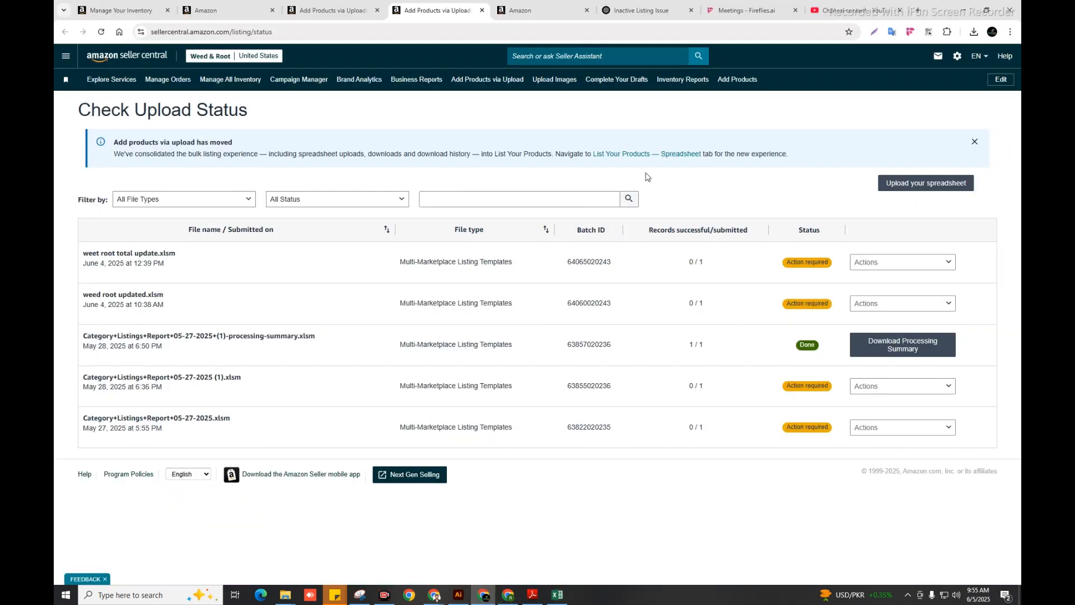
pyautogui.click(927, 180)
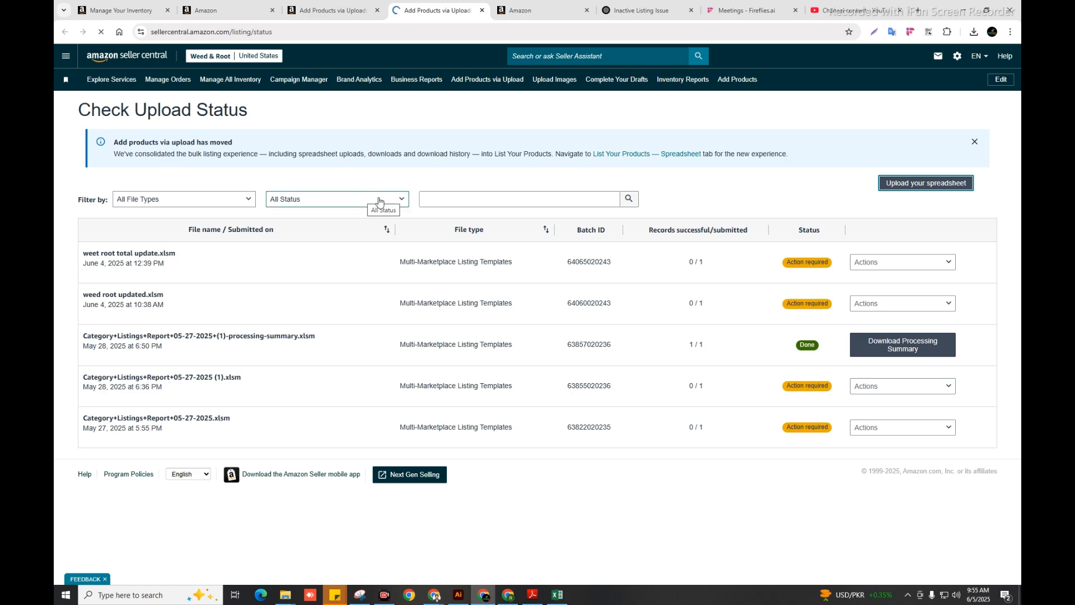
pyautogui.click(566, 602)
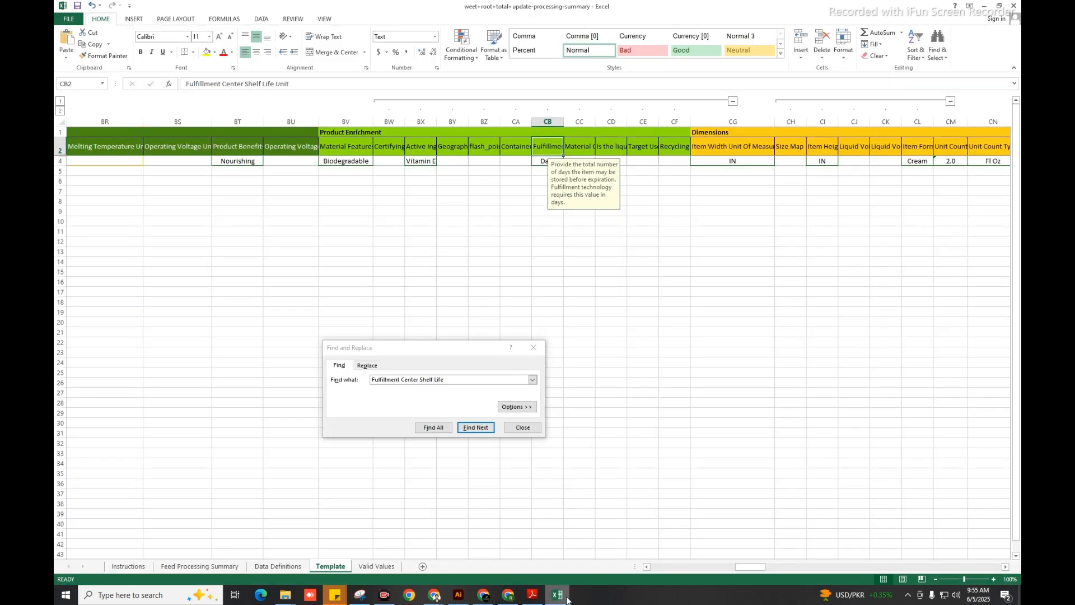
# Clear the error and suggestion counts in cells A4 and B4 of the Template sheet.
pyautogui.click(672, 432)
pyautogui.moveTo(745, 574); pyautogui.dragTo(660, 570)
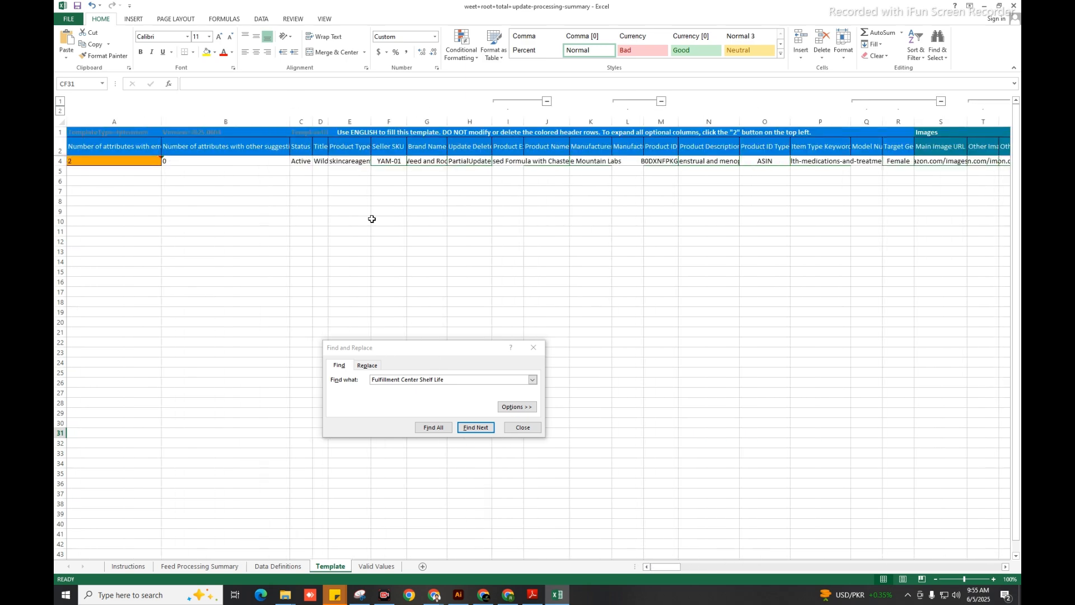
pyautogui.click(350, 211)
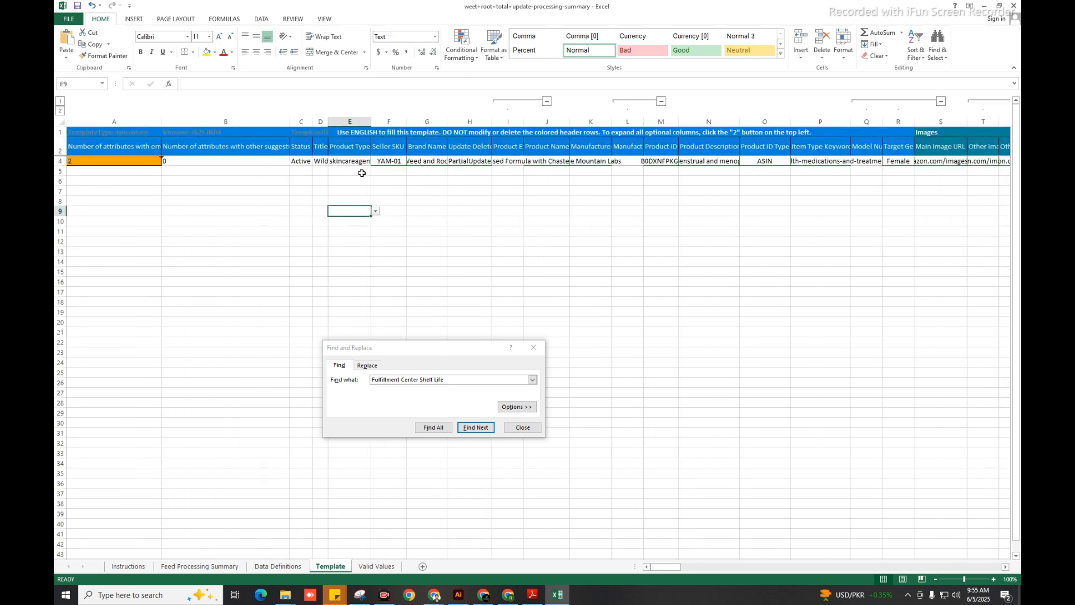
pyautogui.moveTo(88, 161); pyautogui.dragTo(168, 161)
pyautogui.press('Delete')
pyautogui.click(224, 272)
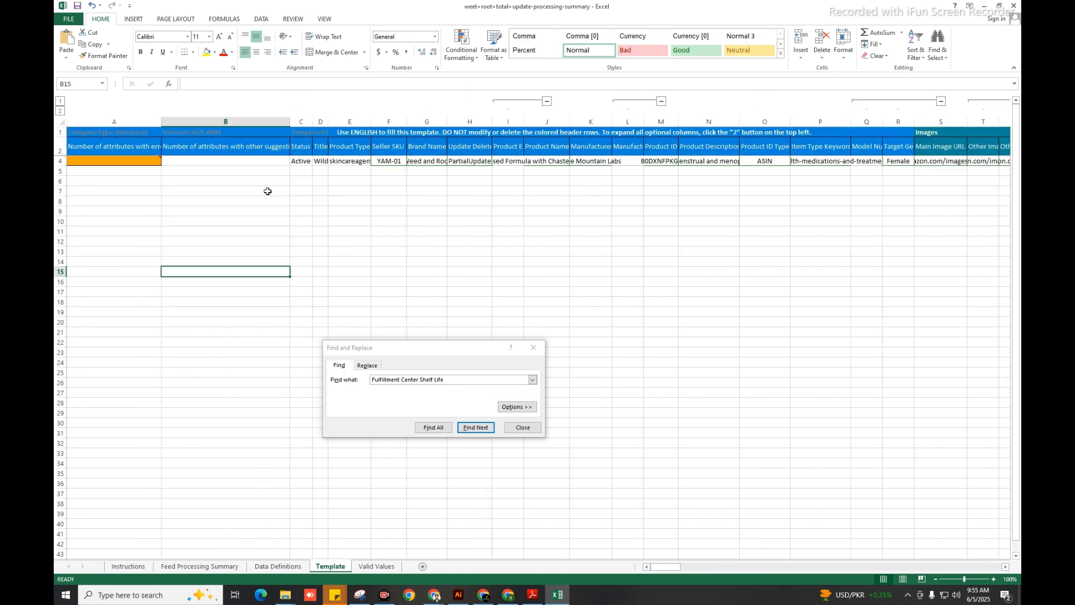
# Remove the phrase "PMS and Menopause Support," from the product title in cell D4 and check the edited title.
pyautogui.click(335, 163)
pyautogui.click(322, 161)
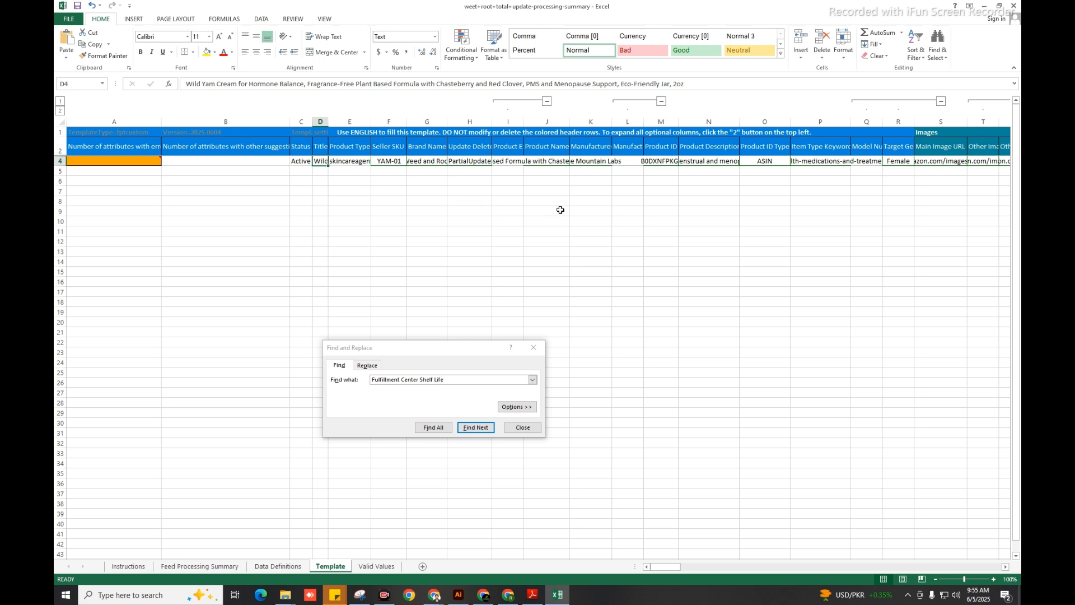
pyautogui.click(620, 86)
pyautogui.moveTo(621, 87); pyautogui.dragTo(526, 86)
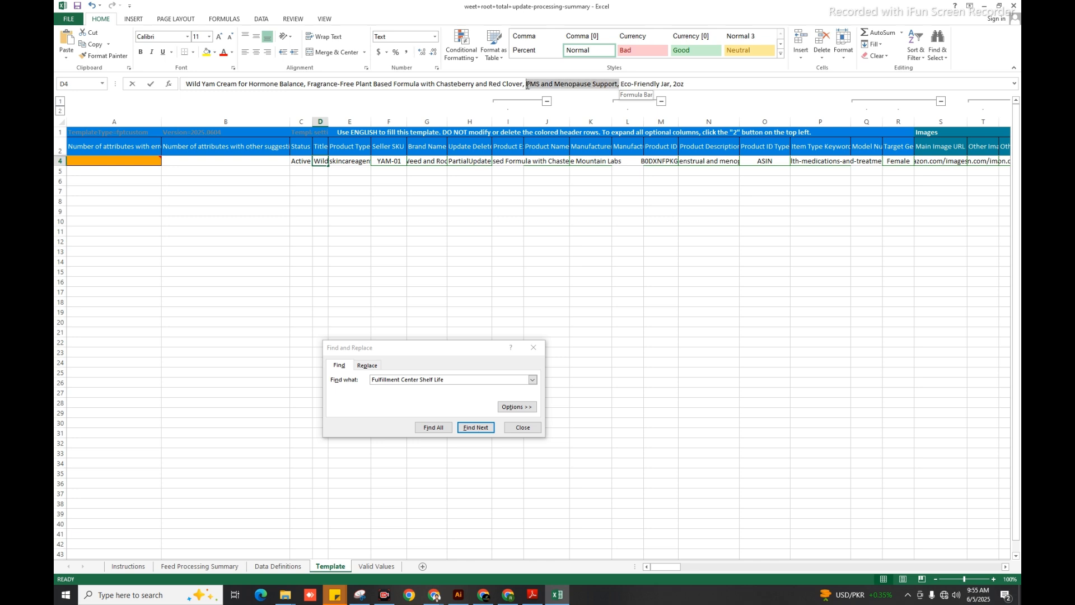
pyautogui.press('BackSpace')
pyautogui.click(619, 240)
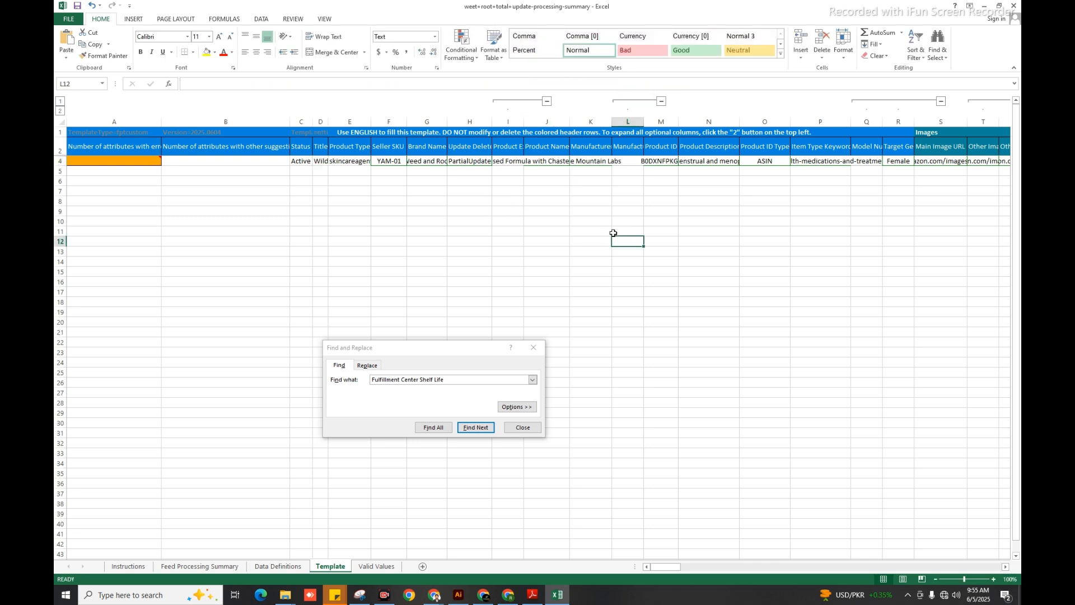
pyautogui.click(323, 160)
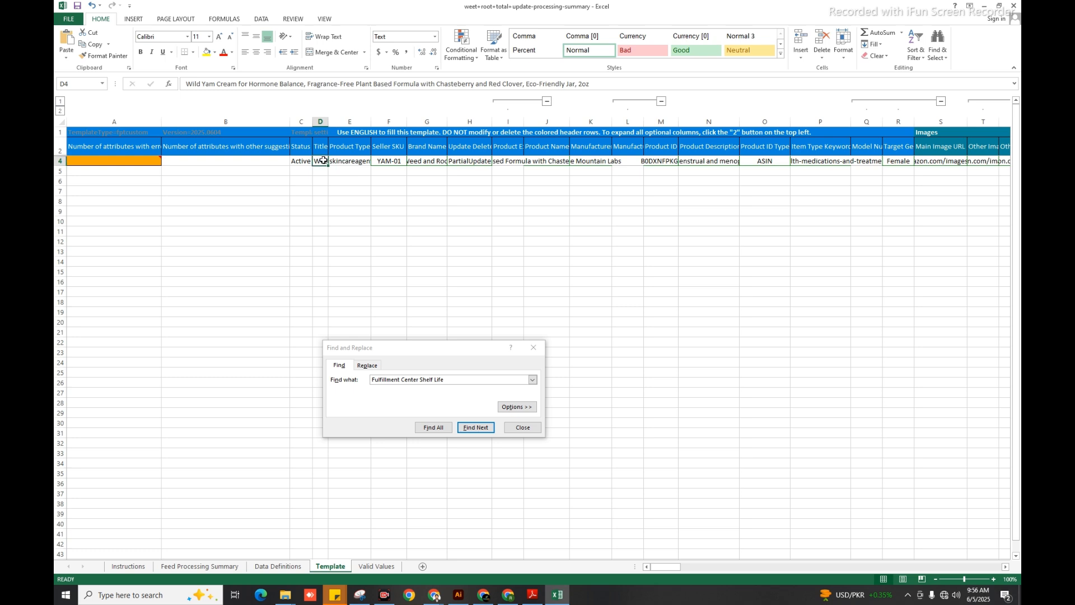
pyautogui.click(531, 202)
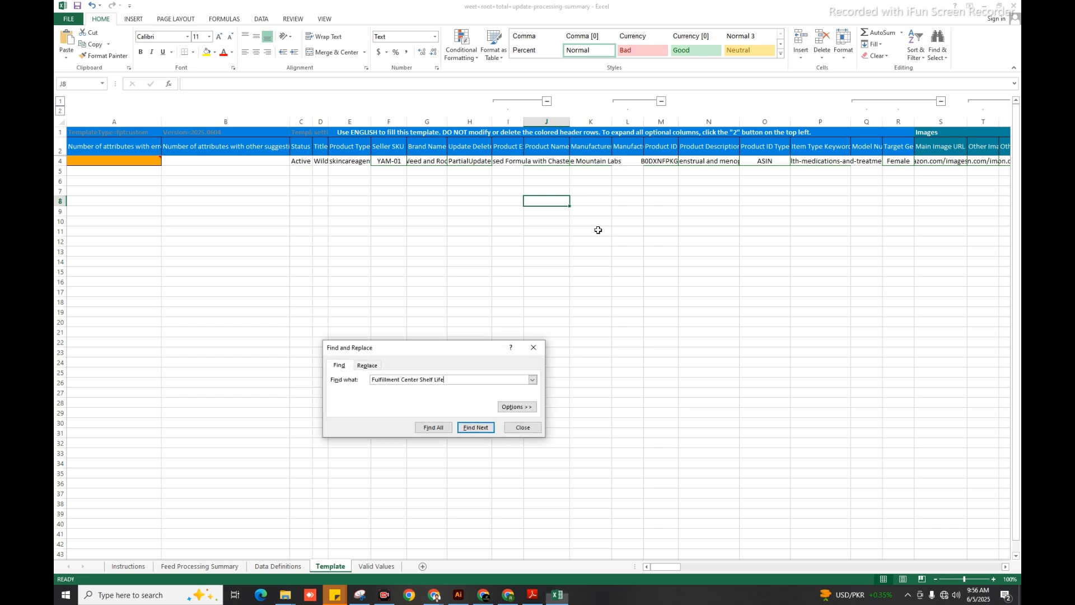
# Search the Template sheet for "desc" to locate the Product Description column.
pyautogui.press('BackSpace')
pyautogui.press('BackSpace')
pyautogui.press('BackSpace')
pyautogui.press('BackSpace')
pyautogui.press('BackSpace')
pyautogui.press('BackSpace')
pyautogui.press('BackSpace')
pyautogui.press('BackSpace')
pyautogui.press('BackSpace')
pyautogui.press('BackSpace')
pyautogui.press('BackSpace')
pyautogui.press('BackSpace')
pyautogui.press('BackSpace')
pyautogui.press('BackSpace')
pyautogui.press('BackSpace')
pyautogui.press('BackSpace')
pyautogui.press('BackSpace')
pyautogui.press('BackSpace')
pyautogui.press('BackSpace')
pyautogui.press('BackSpace')
pyautogui.write('desc')
pyautogui.press('Return')
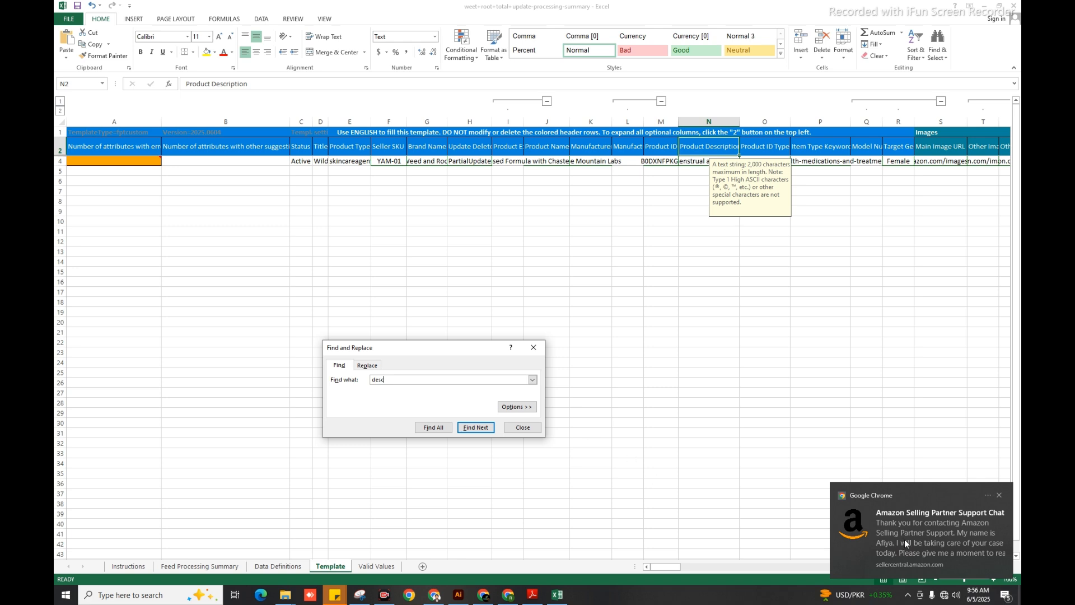
# Read through the full Product Description text in cell N4 and leave the cell without editing it.
pyautogui.click(693, 162)
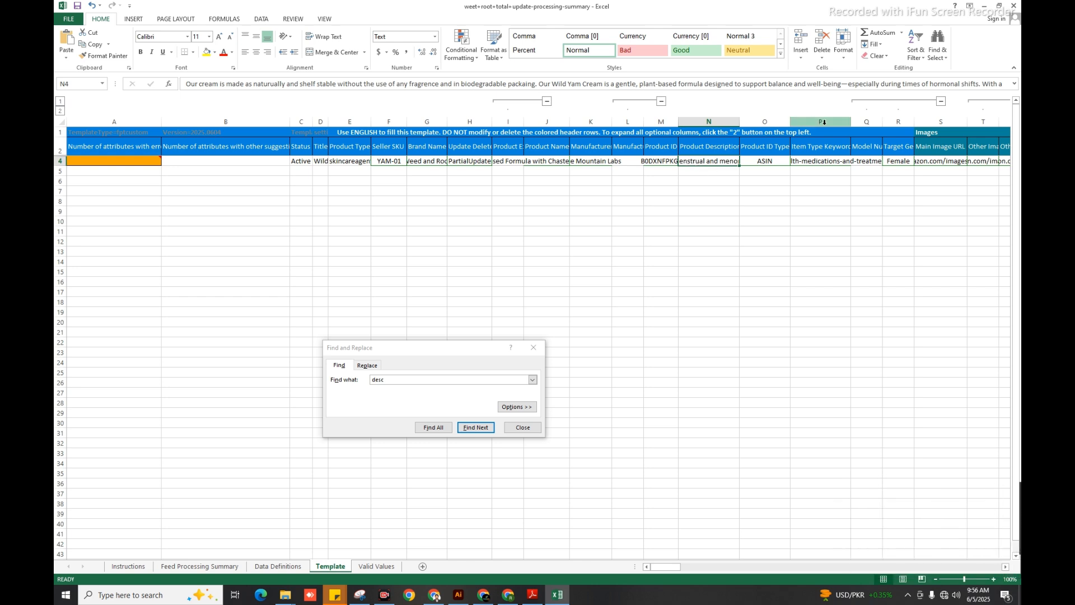
pyautogui.click(862, 83)
pyautogui.press('Right')
pyautogui.press('Right')
pyautogui.press('Right')
pyautogui.press('Right')
pyautogui.press('Right')
pyautogui.press('Right')
pyautogui.press('Right')
pyautogui.press('Right')
pyautogui.press('Right')
pyautogui.press('Right')
pyautogui.press('Right')
pyautogui.press('Right')
pyautogui.press('Right')
pyautogui.press('Right')
pyautogui.press('Right')
pyautogui.press('Right')
pyautogui.press('Right')
pyautogui.press('Right')
pyautogui.press('Right')
pyautogui.press('Right')
pyautogui.press('Right')
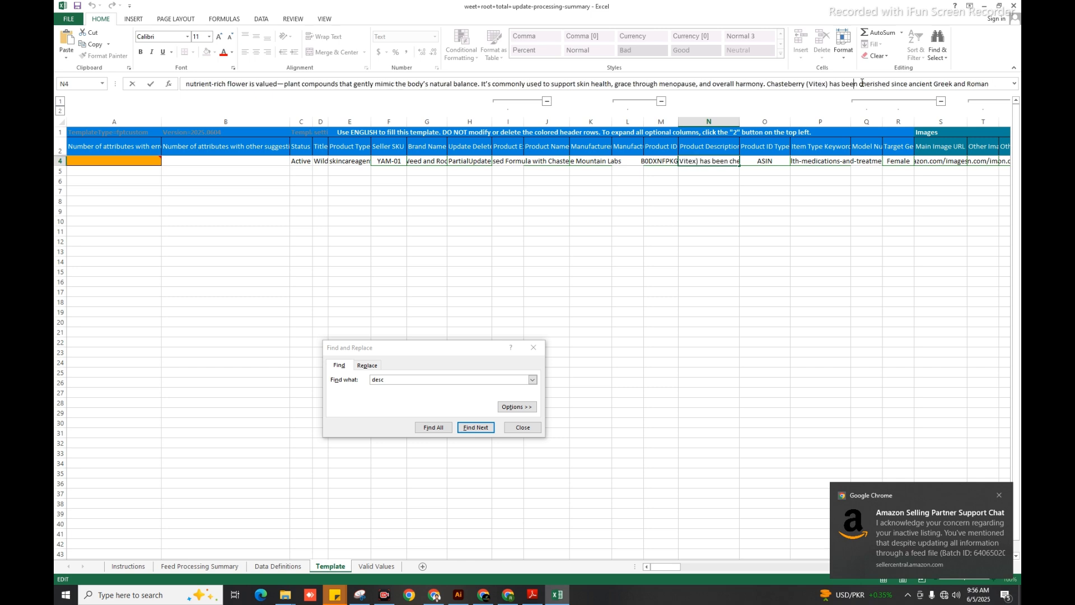
pyautogui.press('Escape')
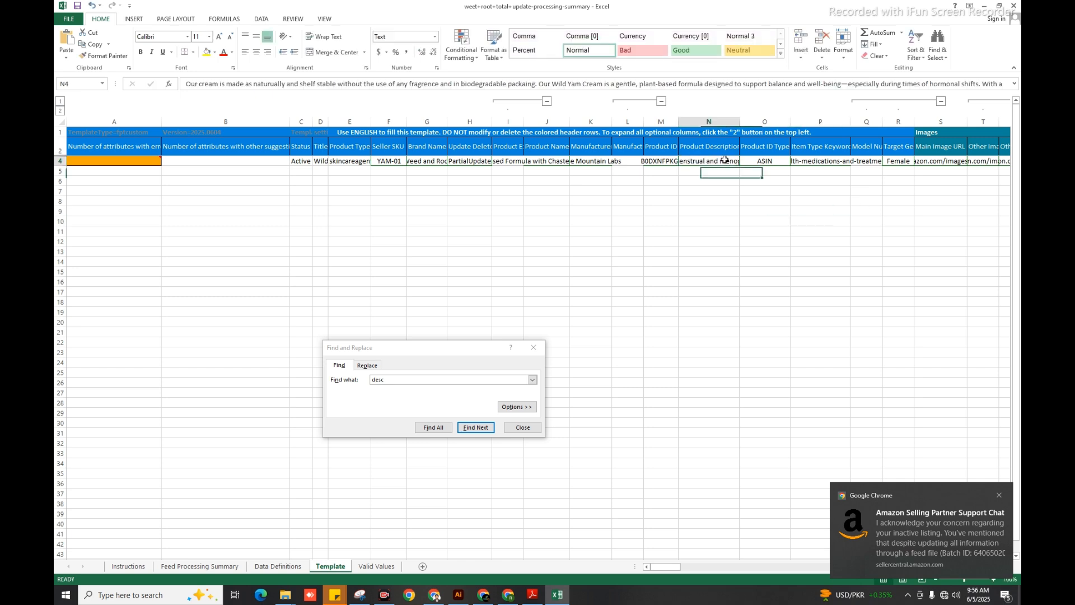
# Shorten the Product Description in cell N4 by deleting everything after the first sentence, which ends in "biodegradable packaing.".
pyautogui.doubleClick(540, 85)
pyautogui.moveTo(541, 85)
pyautogui.mouseDown()
pyautogui.moveTo(610, 89)
pyautogui.moveTo(544, 86)
pyautogui.mouseUp()
pyautogui.hotkey('ctrl', 'shift', 'End')
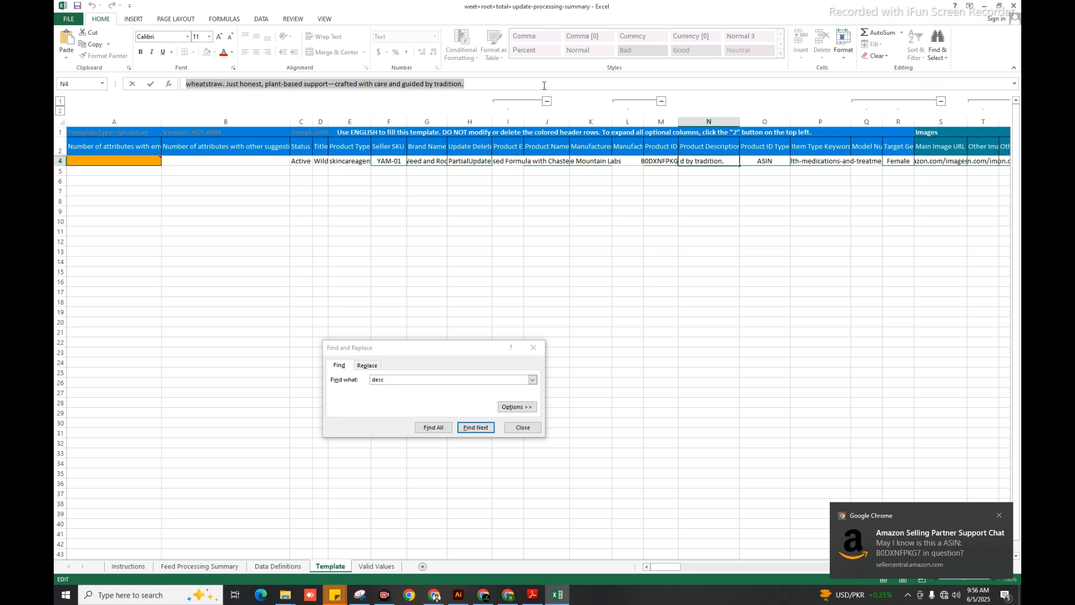
pyautogui.hotkey('ctrl', 'v')
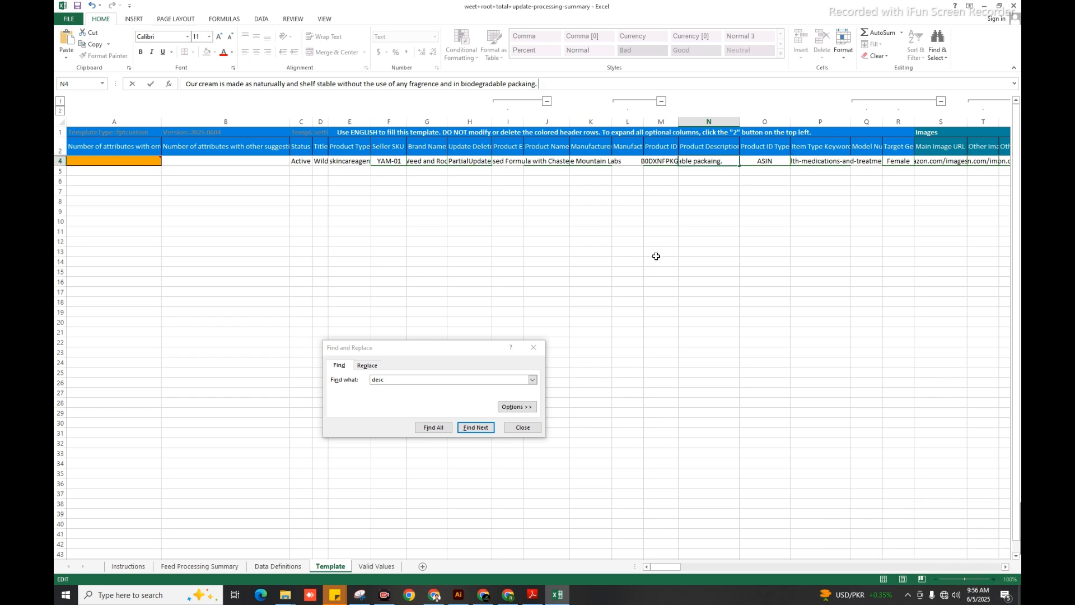
pyautogui.click(656, 251)
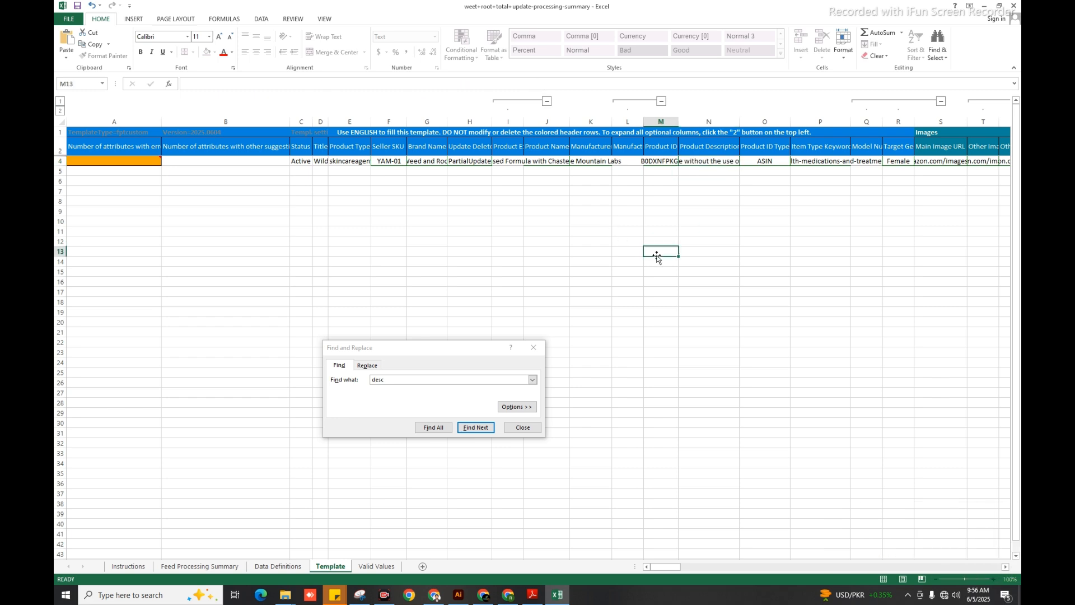
pyautogui.click(706, 161)
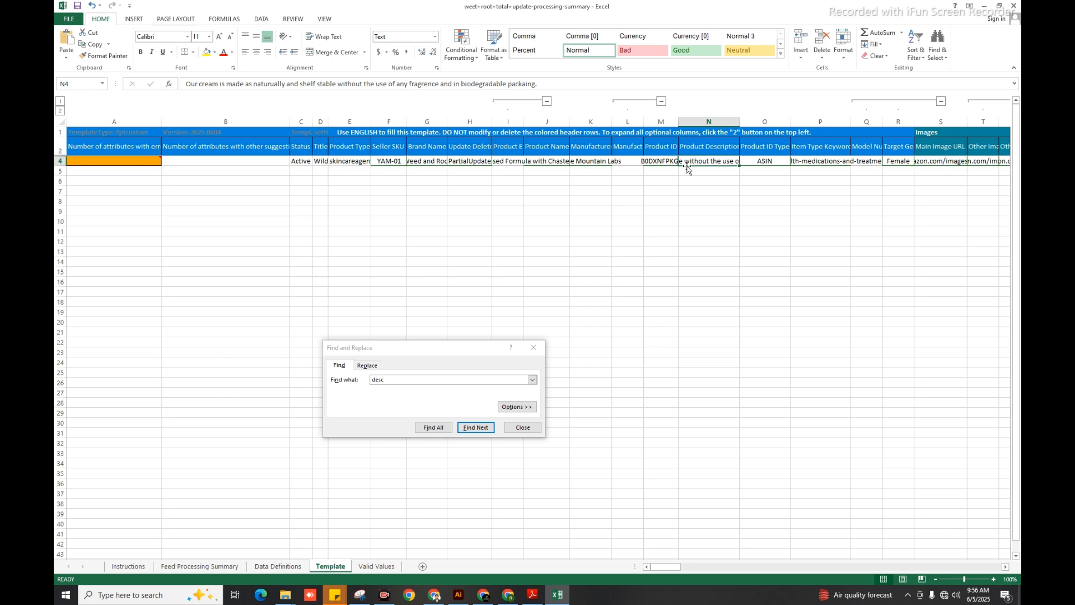
pyautogui.click(659, 240)
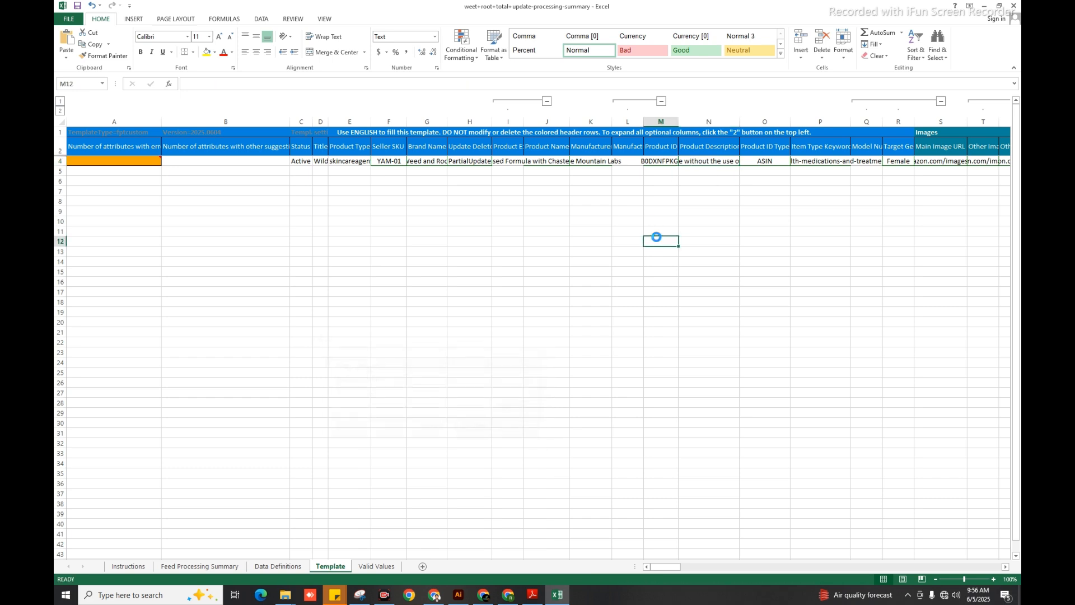
# Switch to Seller Central in Chrome and attach weet+root+total+update-processing-summary (1).xlsm to the spreadsheet upload form.
pyautogui.click(484, 595)
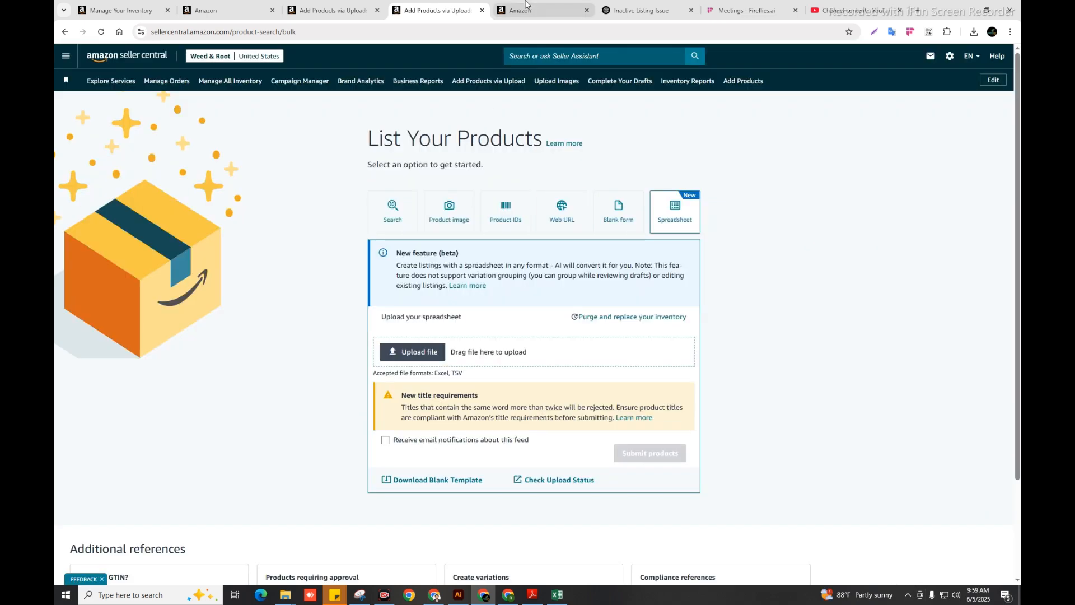
pyautogui.click(537, 10)
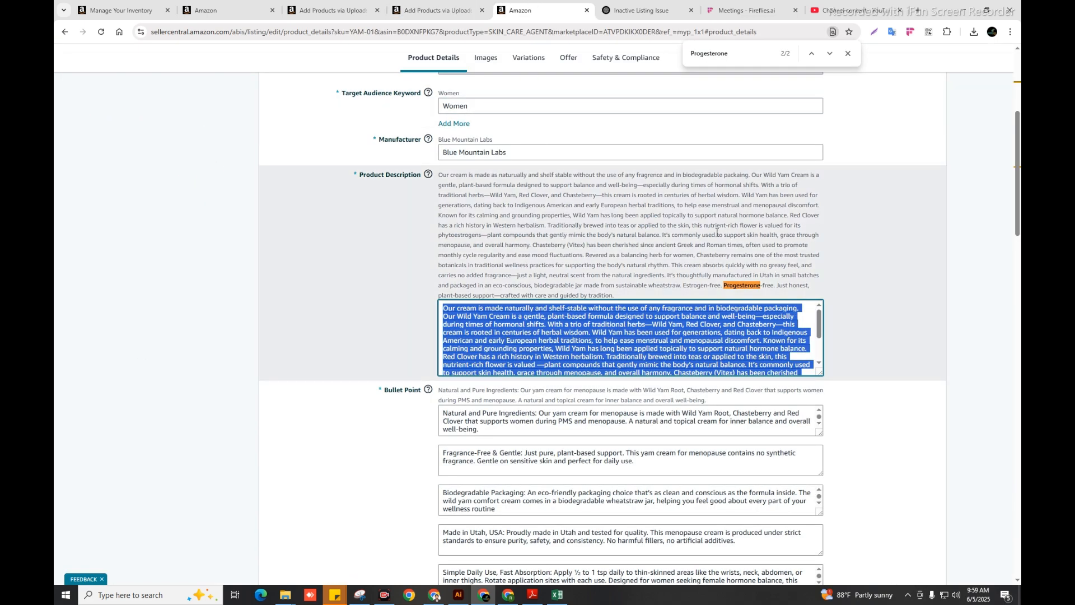
pyautogui.click(432, 10)
pyautogui.click(370, 12)
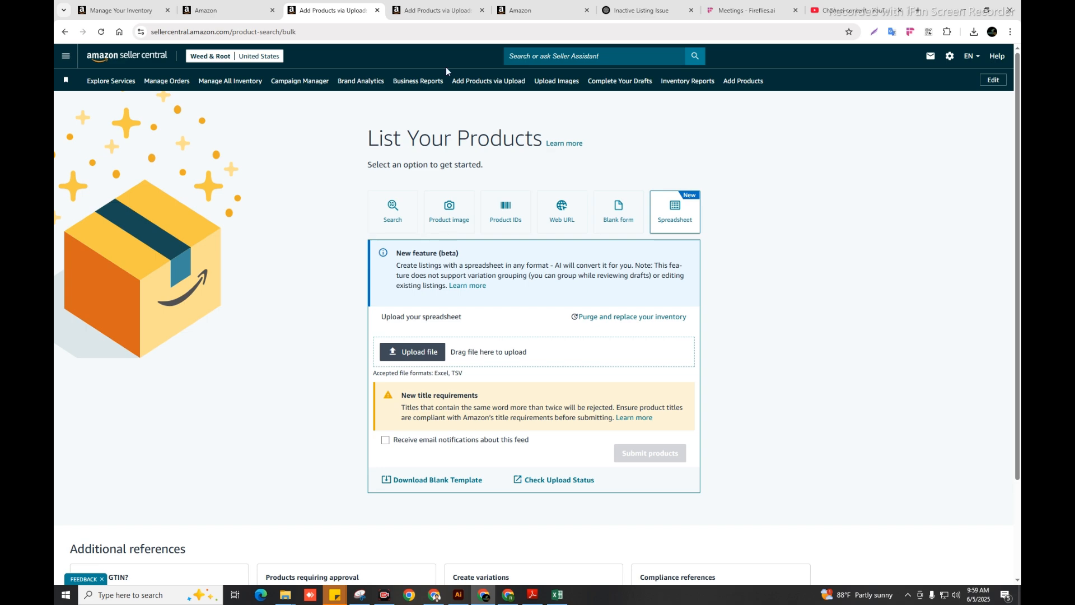
pyautogui.click(234, 16)
pyautogui.click(290, 15)
pyautogui.click(540, 481)
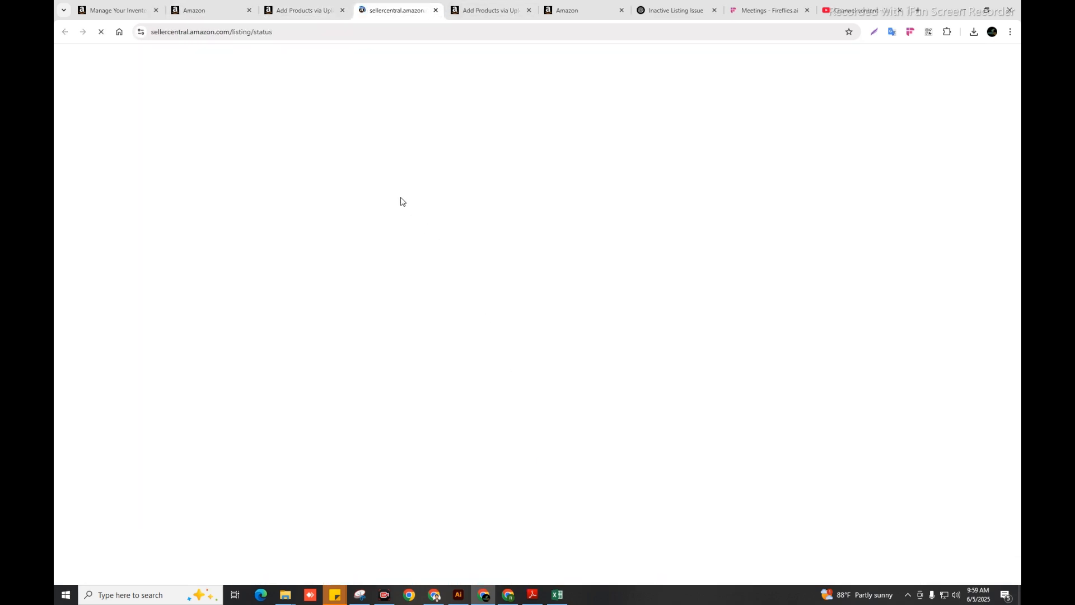
pyautogui.click(301, 12)
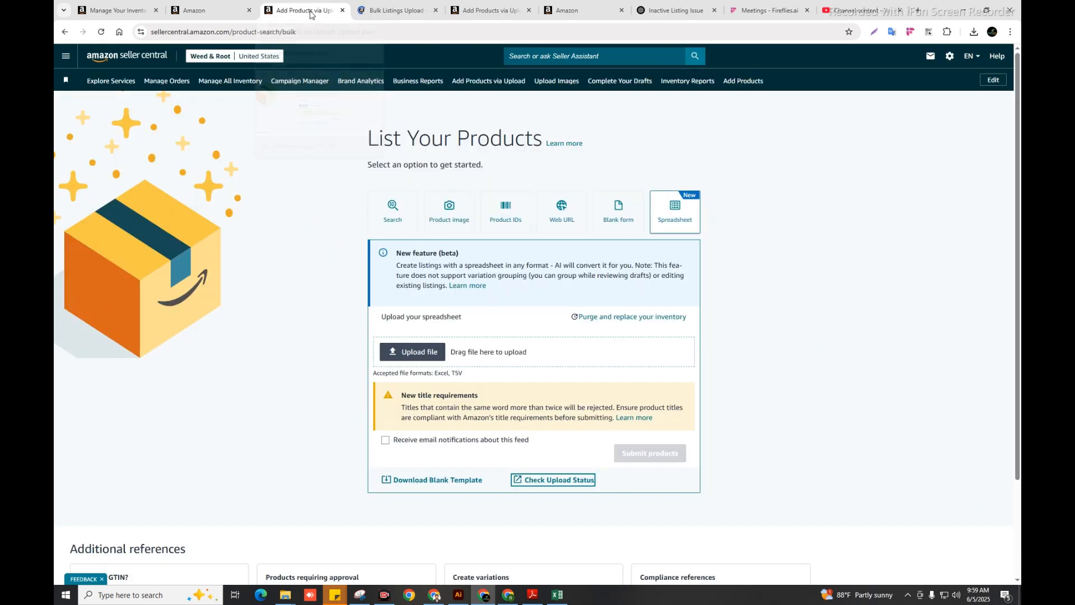
pyautogui.click(414, 352)
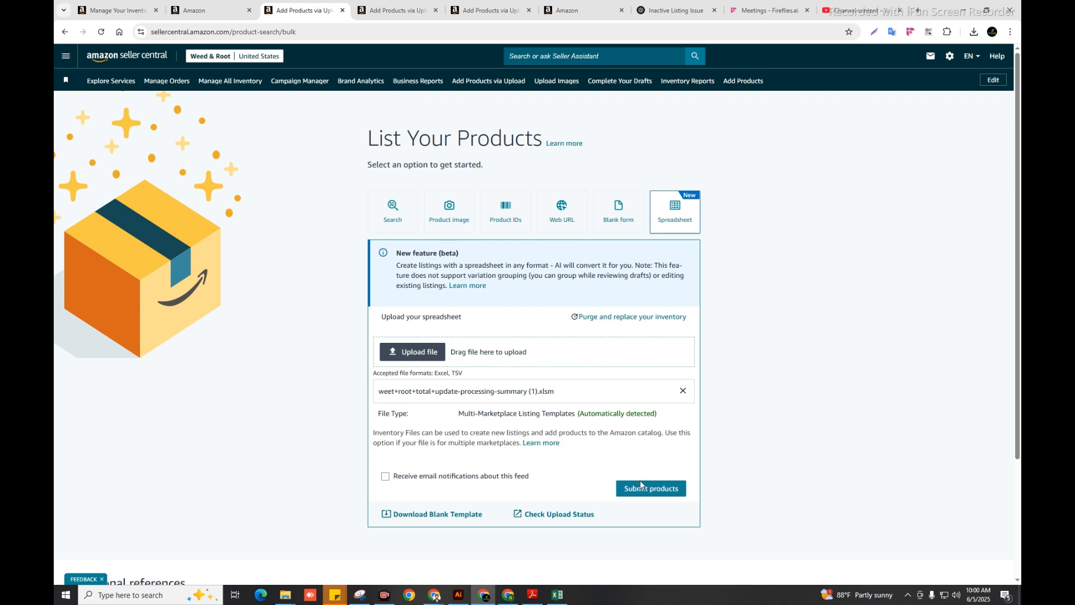
# Switch to the listing workbook in Excel, close the search dialog and set the Update Delete value in cell H4 to Update.
pyautogui.click(552, 597)
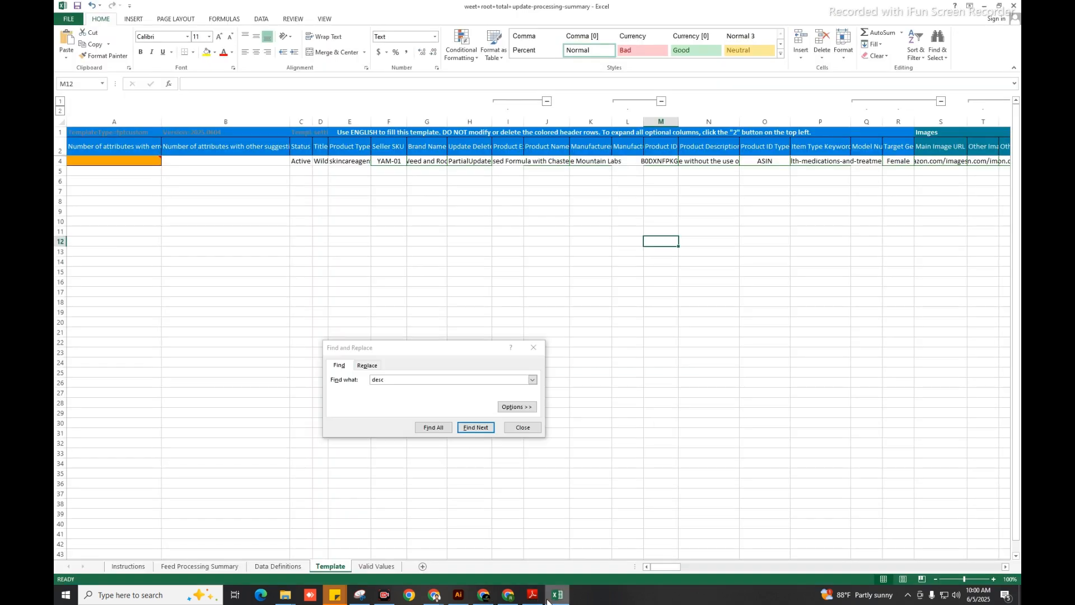
pyautogui.click(523, 427)
pyautogui.click(585, 434)
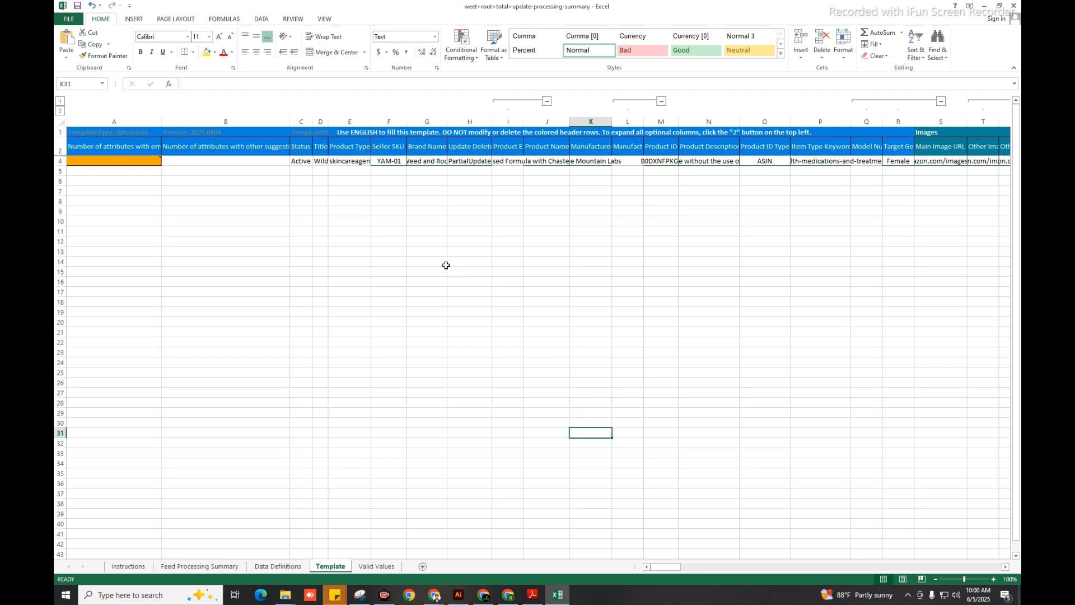
pyautogui.press('Home')
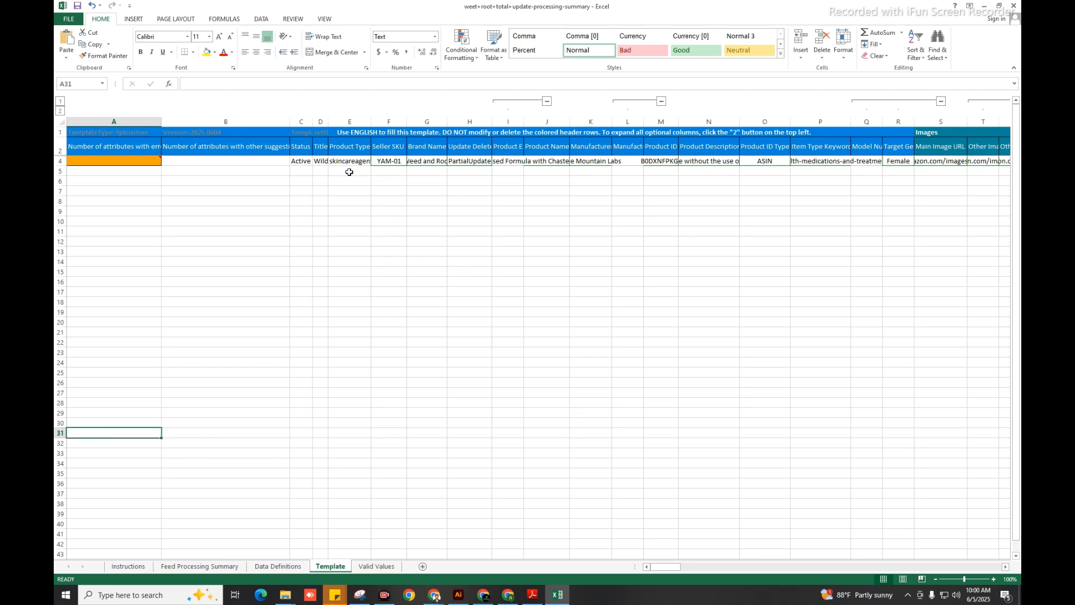
pyautogui.click(457, 161)
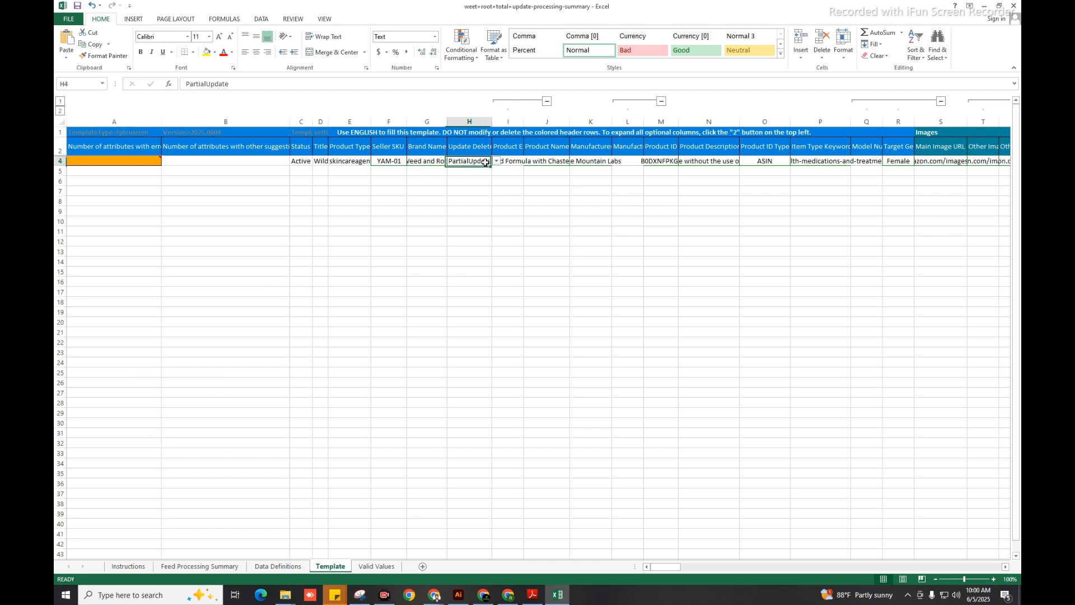
pyautogui.click(497, 161)
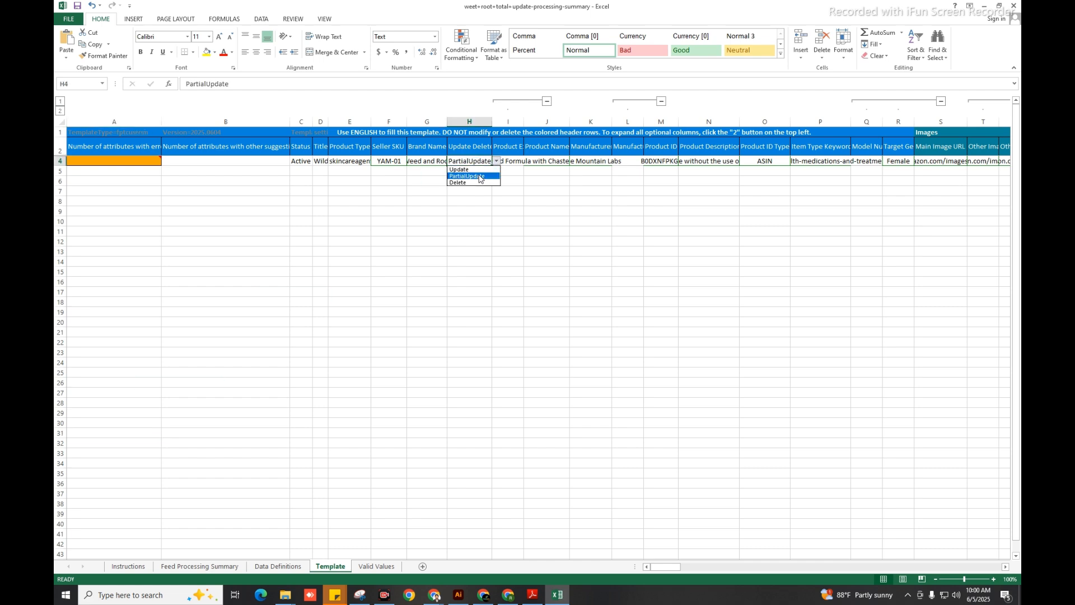
pyautogui.click(475, 169)
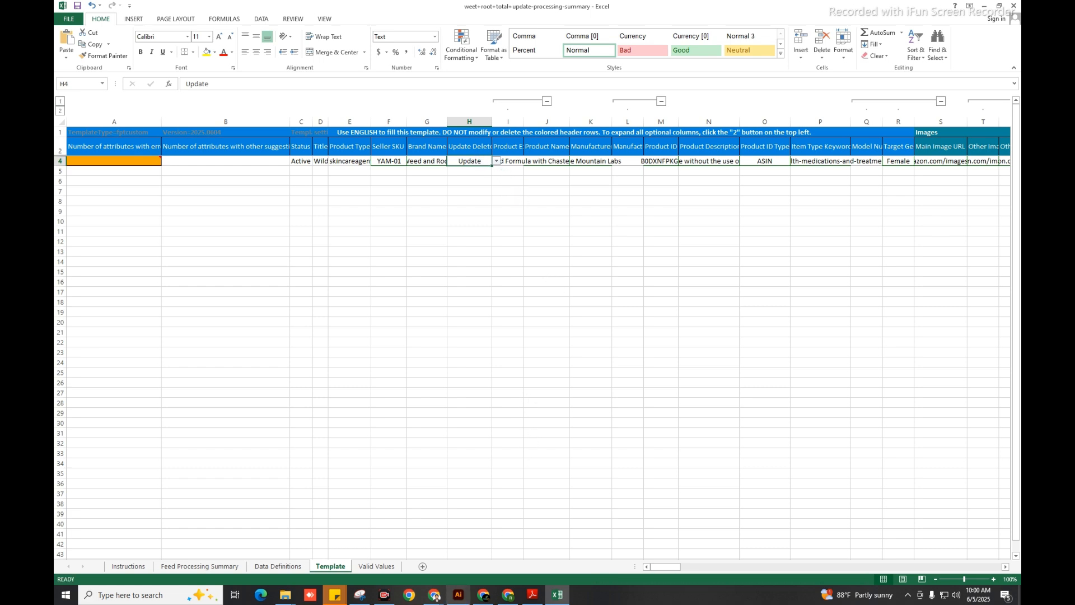
# Switch to Seller Central, replace the attached spreadsheet with a fresh weet+root+total+update-processing-summary (1).xlsm, and submit the products.
pyautogui.click(480, 600)
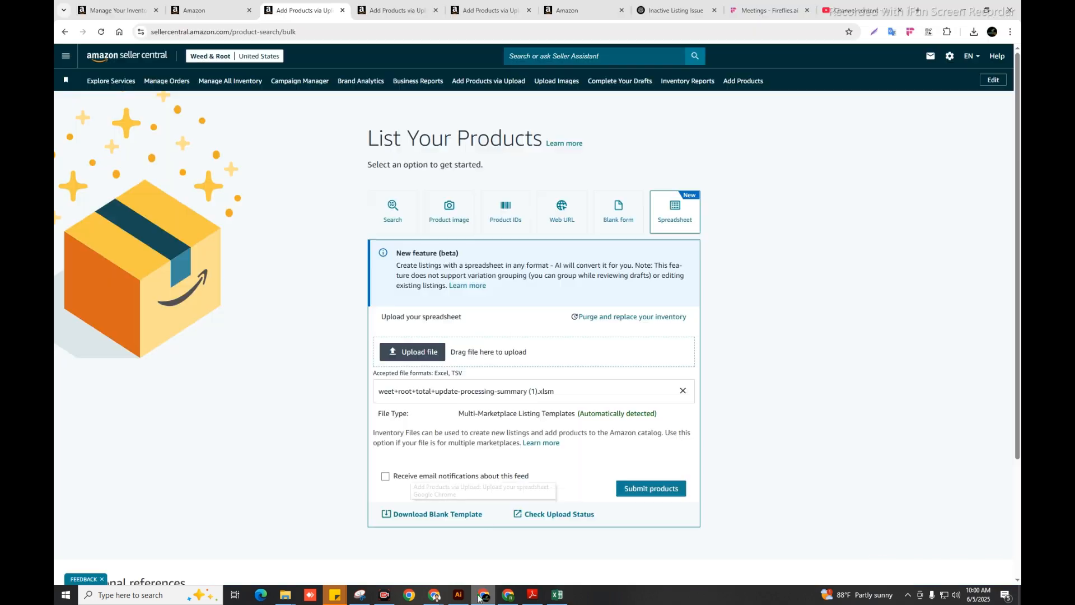
pyautogui.click(428, 354)
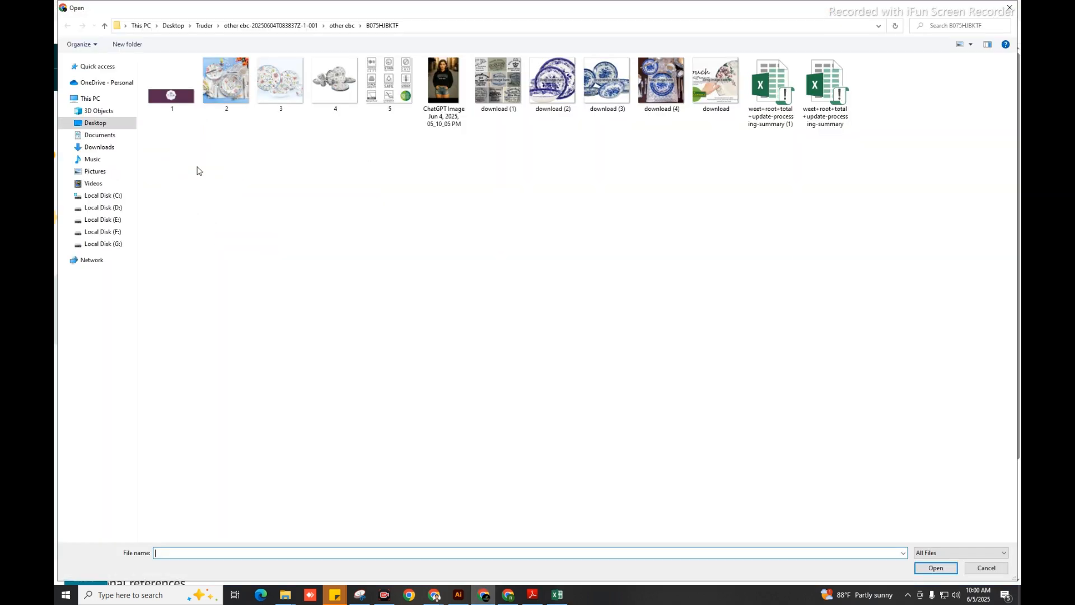
pyautogui.click(89, 69)
pyautogui.click(223, 402)
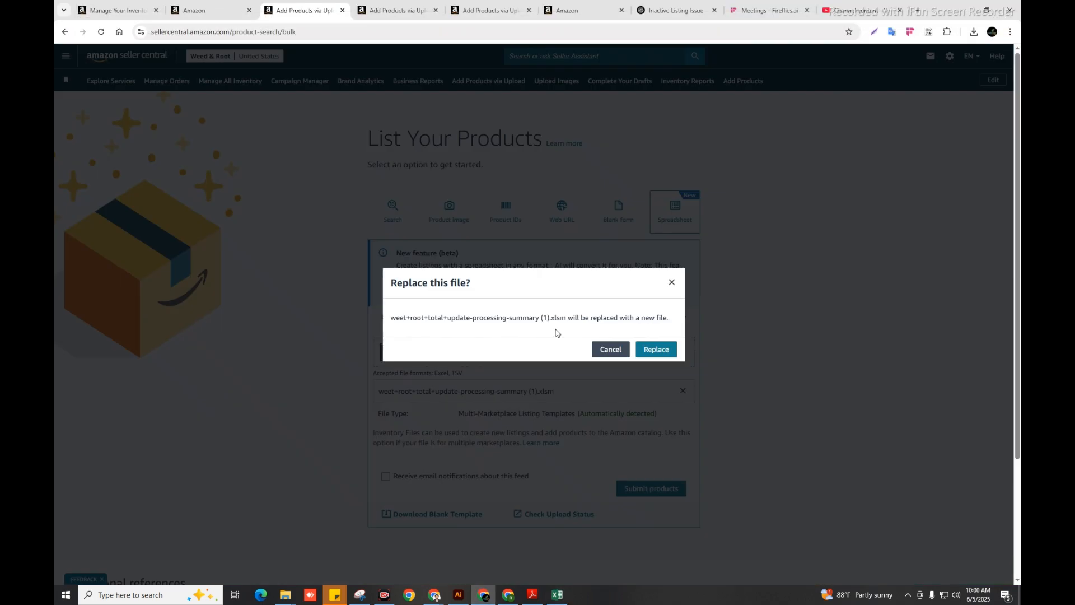
pyautogui.click(654, 353)
pyautogui.click(666, 492)
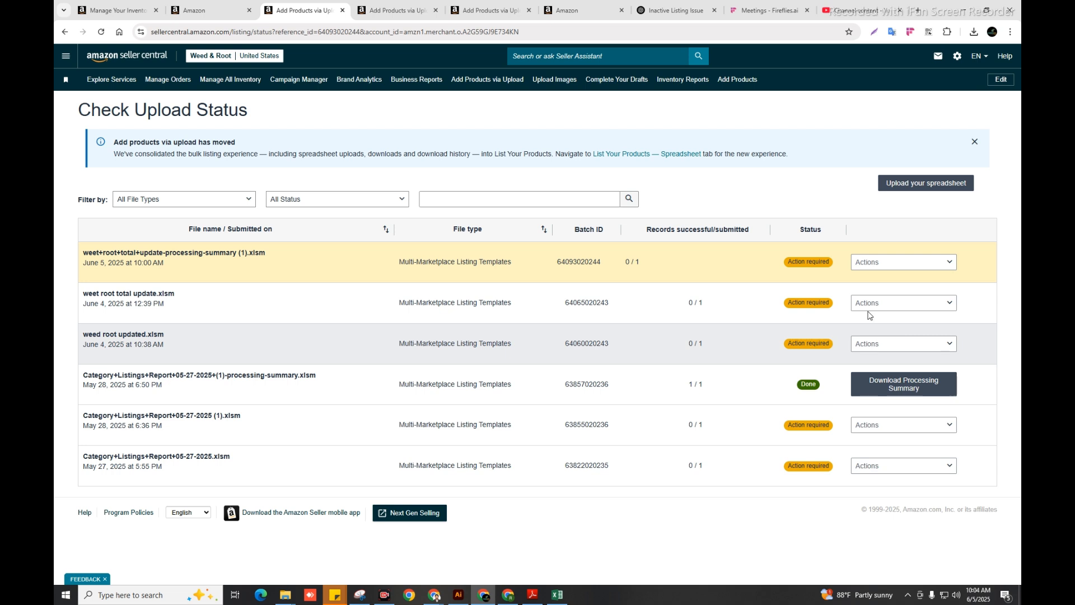
# Download the processing summary for the upload submitted June 5, 2025 at 10:00 AM and open it in Excel.
pyautogui.click(903, 269)
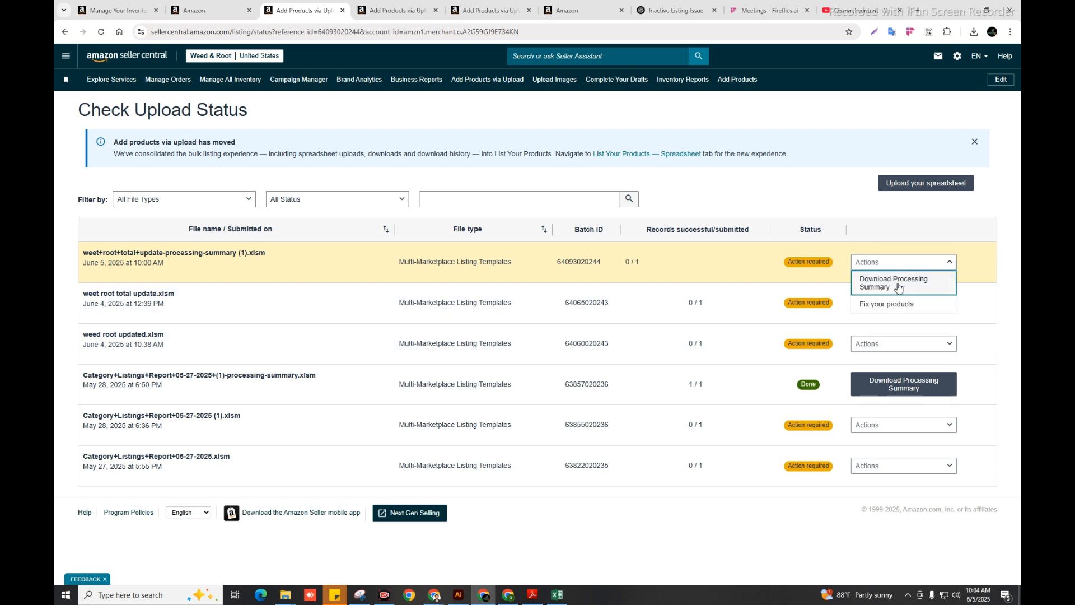
pyautogui.click(899, 286)
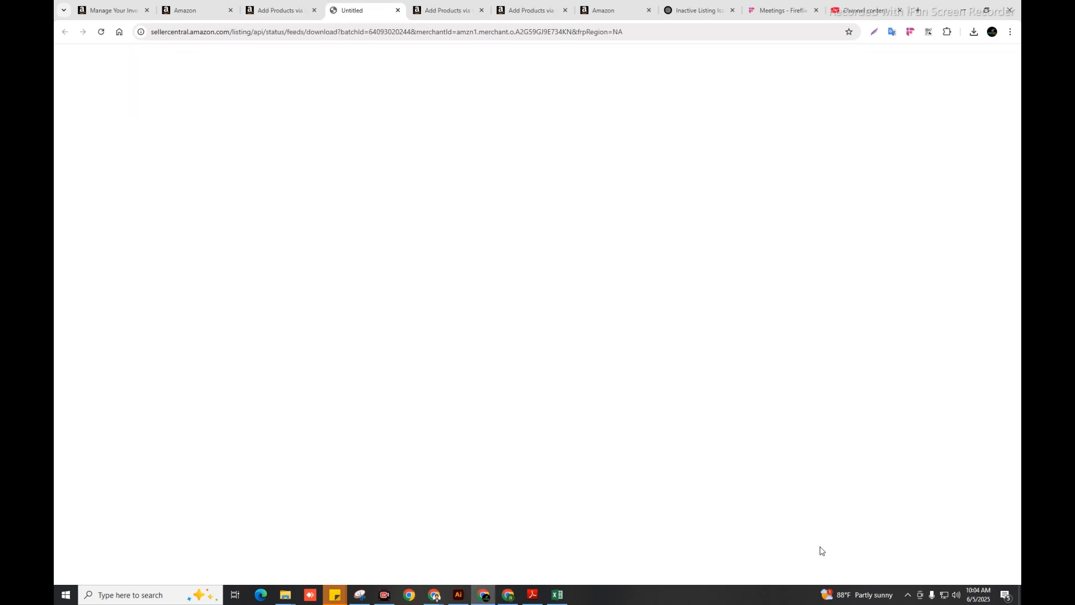
pyautogui.click(990, 569)
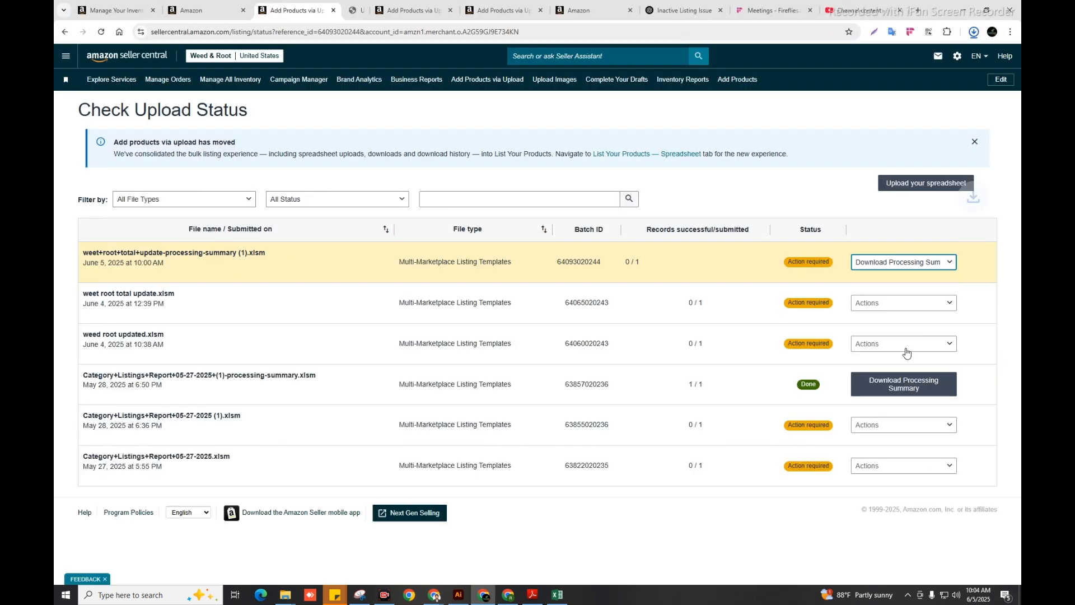
pyautogui.moveTo(942, 60)
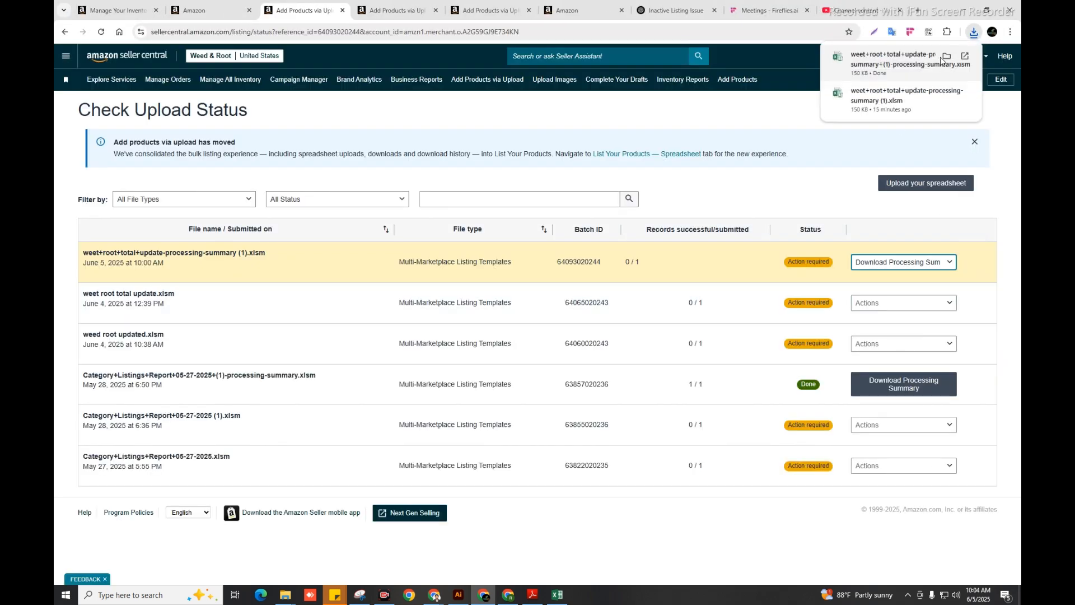
pyautogui.click(896, 61)
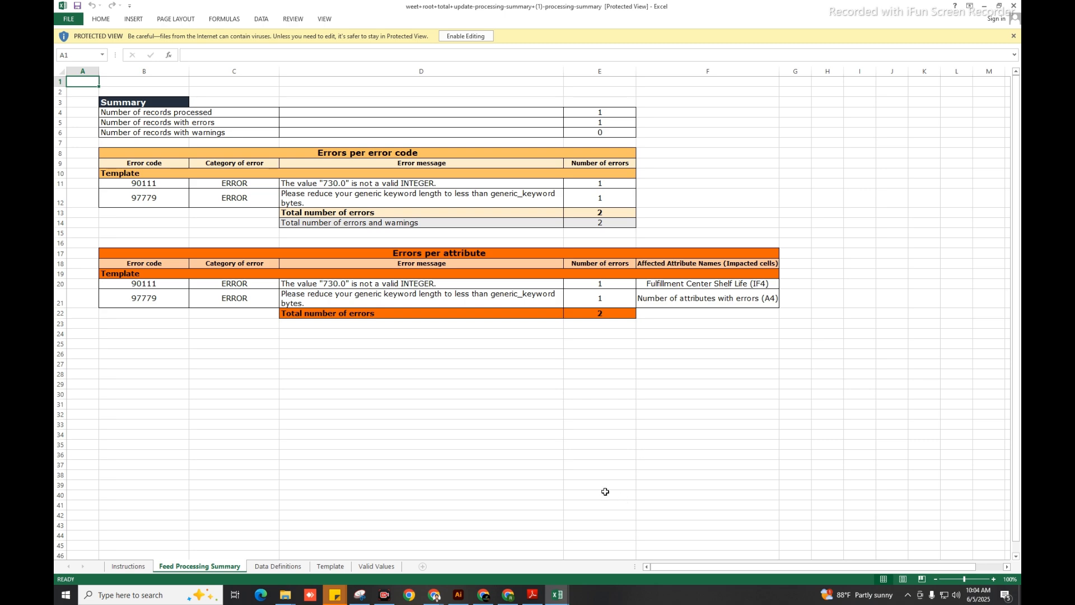
# Examine the visible columns of the Template sheet in the downloaded processing summary.
pyautogui.click(331, 566)
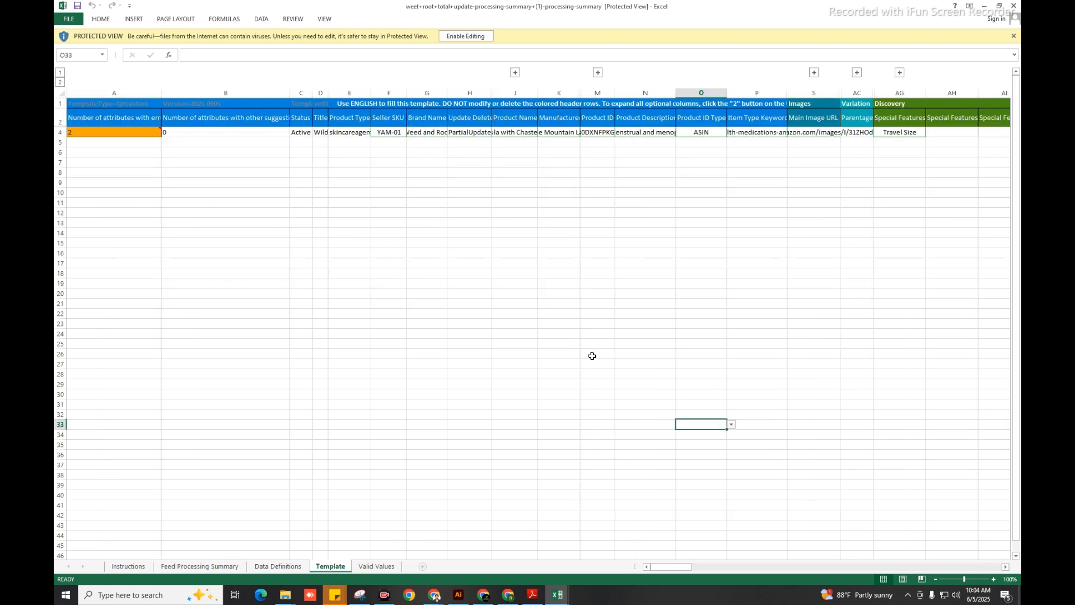
pyautogui.press('Right')
pyautogui.press('Right')
pyautogui.press('Right')
pyautogui.press('Right')
pyautogui.press('Right')
pyautogui.press('Right')
pyautogui.press('Right')
pyautogui.press('Right')
pyautogui.press('Right')
pyautogui.press('Right')
pyautogui.press('Right')
pyautogui.press('Right')
pyautogui.press('Right')
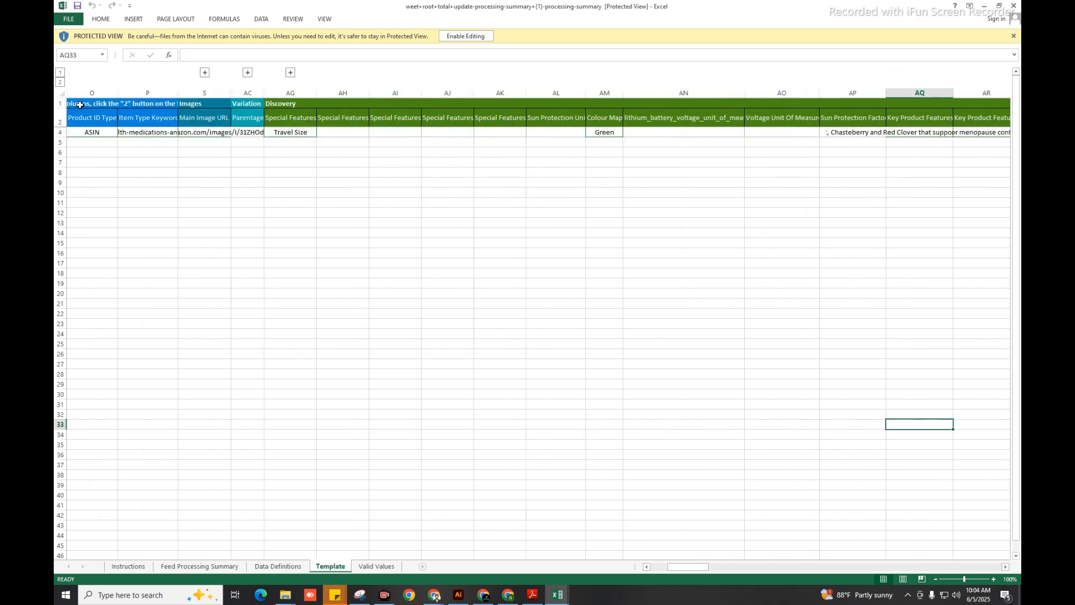
# Enable editing in the processing summary workbook and unhide all columns of the Template sheet.
pyautogui.click(64, 94)
pyautogui.rightClick(99, 93)
pyautogui.click(319, 213)
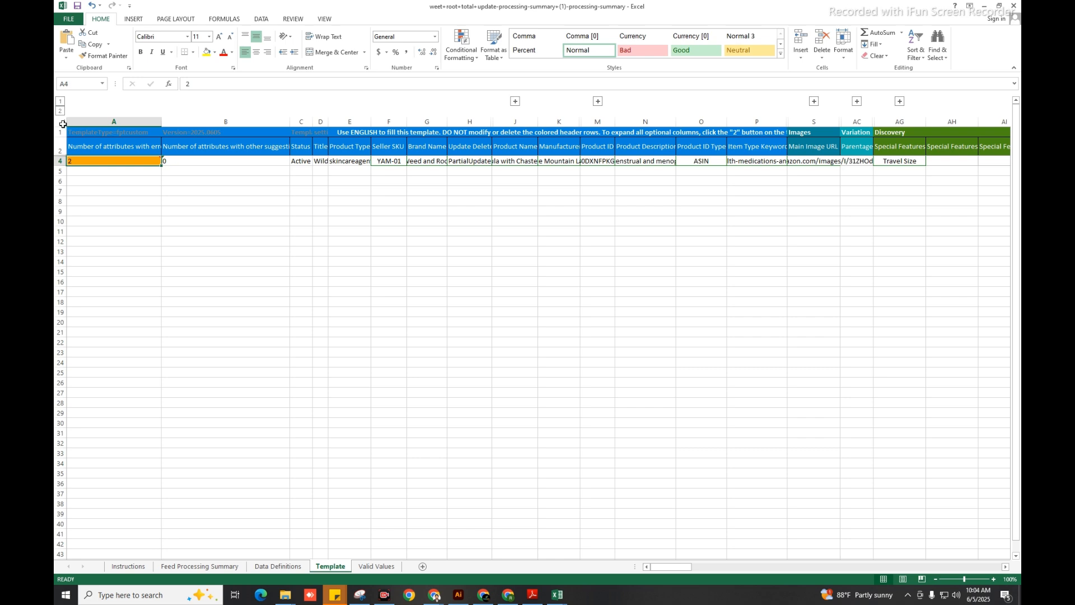
pyautogui.click(63, 124)
pyautogui.rightClick(64, 124)
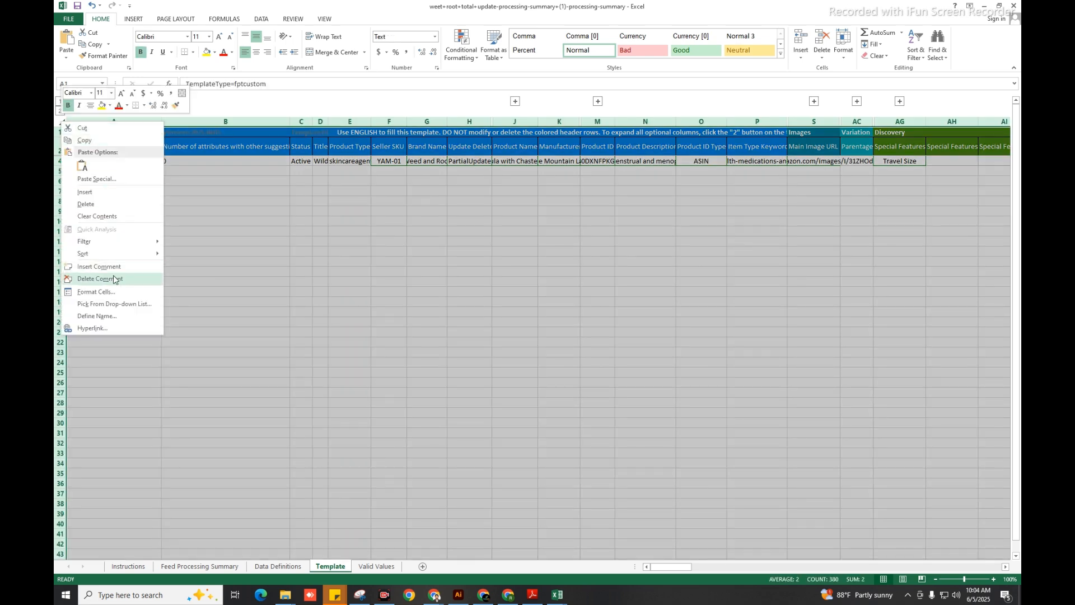
pyautogui.press('Escape')
pyautogui.rightClick(113, 122)
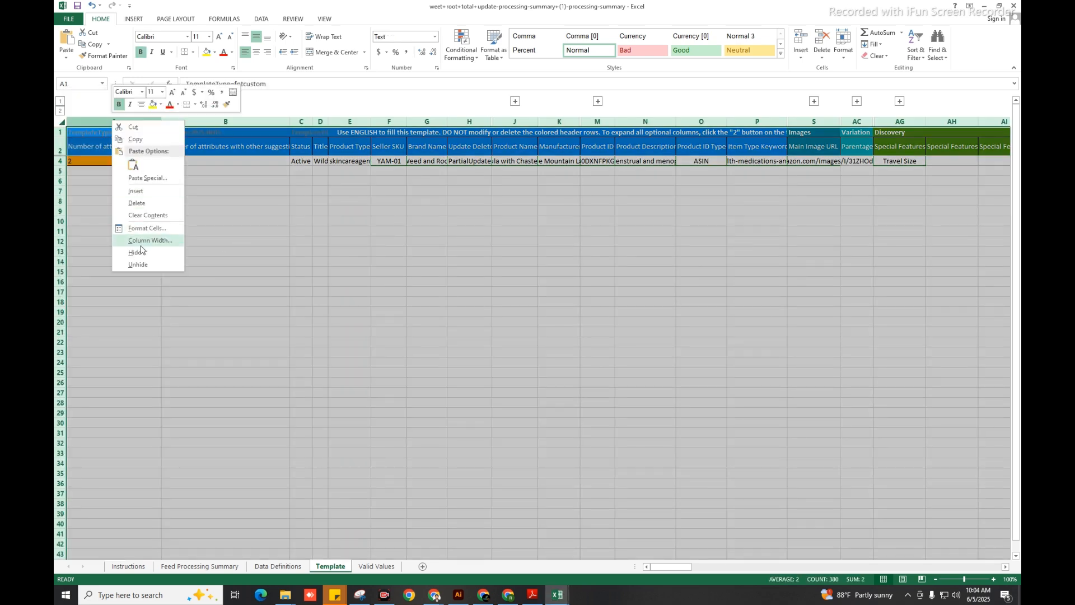
pyautogui.click(138, 265)
pyautogui.click(260, 271)
# Scan across the unhidden Template columns for the attributes named in the error summary.
pyautogui.press('Right')
pyautogui.press('Right')
pyautogui.press('Right')
pyautogui.press('Right')
pyautogui.press('Right')
pyautogui.press('Right')
pyautogui.press('Right')
pyautogui.press('Right')
pyautogui.press('Right')
pyautogui.press('Right')
pyautogui.press('Right')
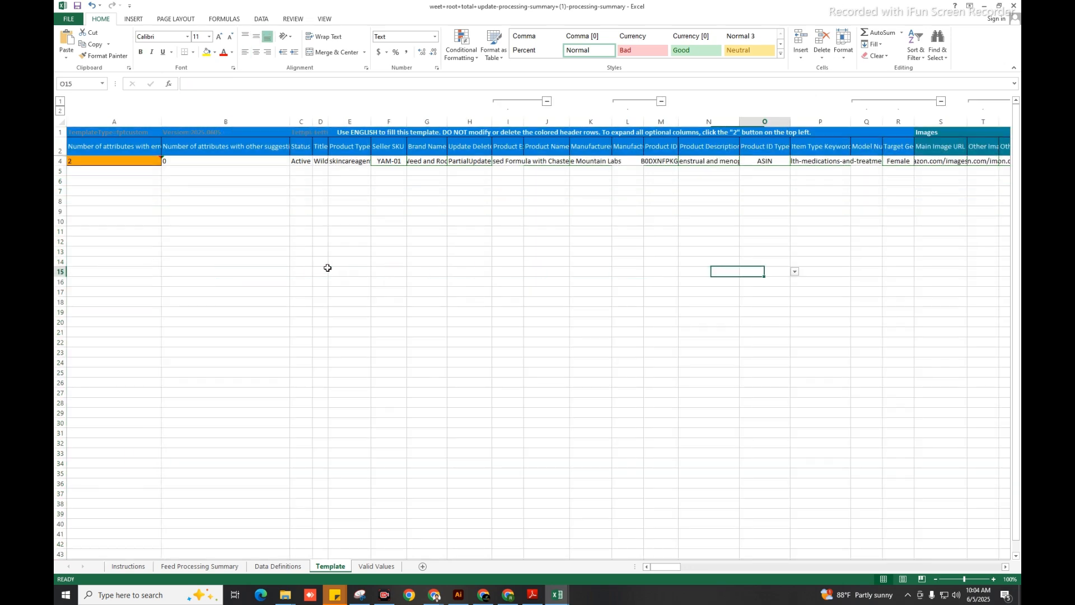
pyautogui.press('Right')
pyautogui.press('Right')
pyautogui.press('Right')
pyautogui.press('Right')
pyautogui.press('Right')
pyautogui.press('Right')
pyautogui.press('Right')
pyautogui.press('Right')
pyautogui.press('Right')
pyautogui.press('Right')
pyautogui.press('Right')
pyautogui.press('Right')
pyautogui.press('Right')
pyautogui.press('Right')
pyautogui.press('Right')
pyautogui.press('Right')
pyautogui.press('Right')
pyautogui.press('Right')
pyautogui.press('Right')
pyautogui.press('Right')
pyautogui.press('Right')
pyautogui.press('Right')
pyautogui.press('Right')
pyautogui.press('Right')
pyautogui.press('Right')
pyautogui.press('Right')
pyautogui.press('Right')
pyautogui.press('Right')
pyautogui.press('Right')
pyautogui.press('Right')
pyautogui.press('Right')
pyautogui.press('Right')
pyautogui.press('Right')
pyautogui.press('Right')
pyautogui.press('Right')
pyautogui.press('Right')
pyautogui.press('Right')
pyautogui.press('Right')
pyautogui.press('Right')
pyautogui.press('Right')
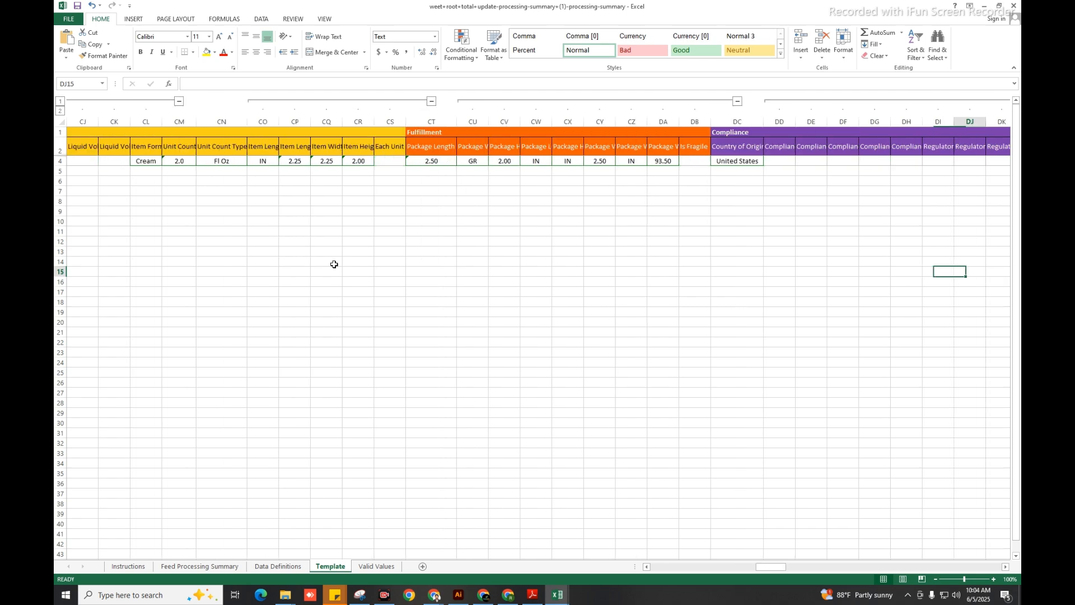
pyautogui.press('Right')
pyautogui.press('Right')
pyautogui.press('Right')
pyautogui.press('Right')
pyautogui.press('Right')
pyautogui.press('Right')
pyautogui.press('Right')
pyautogui.press('Right')
pyautogui.press('Right')
pyautogui.press('Right')
pyautogui.press('Right')
pyautogui.press('Right')
pyautogui.press('Right')
pyautogui.press('Right')
pyautogui.press('Right')
pyautogui.press('Right')
pyautogui.press('Right')
pyautogui.press('Right')
pyautogui.press('Right')
pyautogui.press('Right')
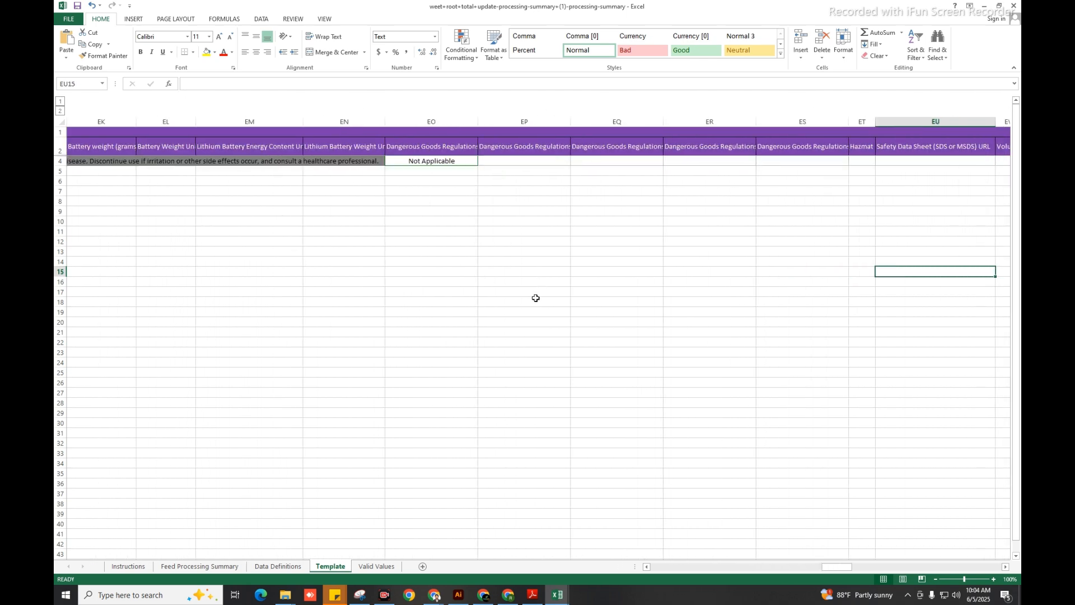
# Search the Template sheet for "shelf" to locate the Fulfillment Center Shelf Life column.
pyautogui.hotkey('ctrl', 'f')
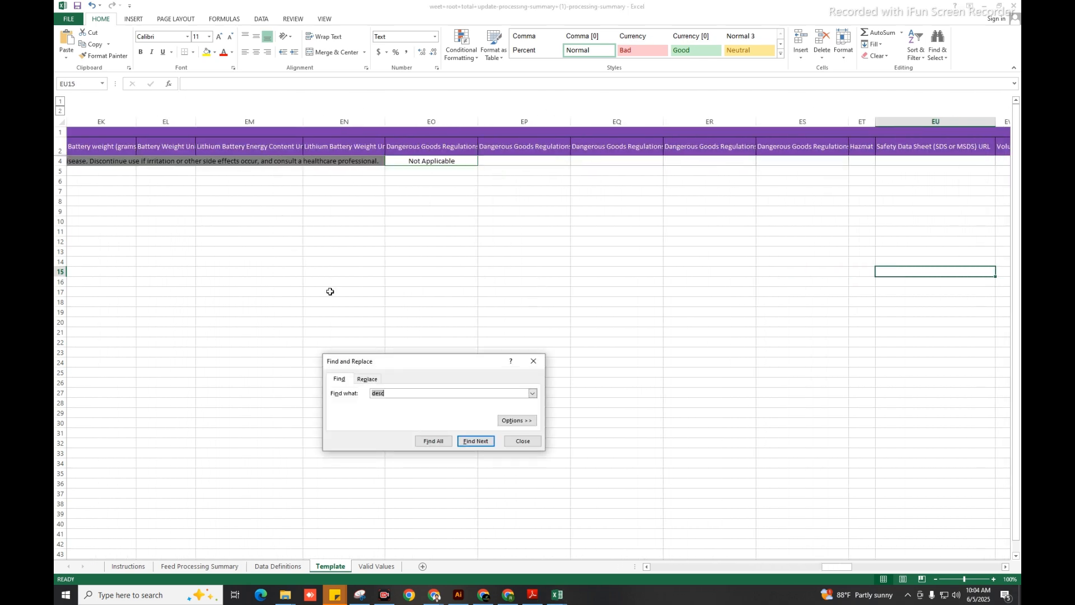
pyautogui.press('Return')
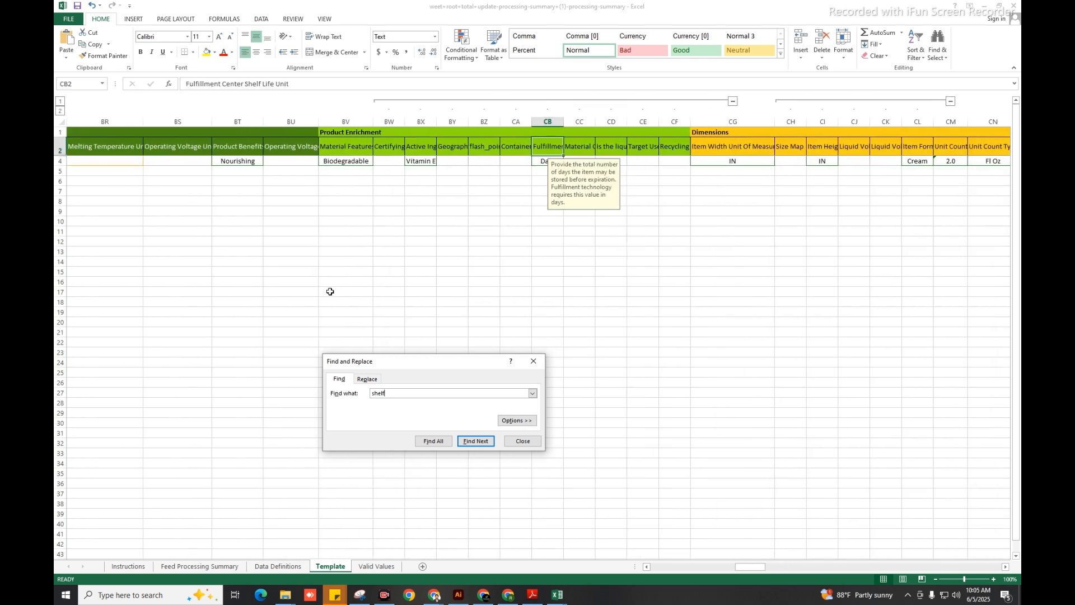
pyautogui.click(475, 441)
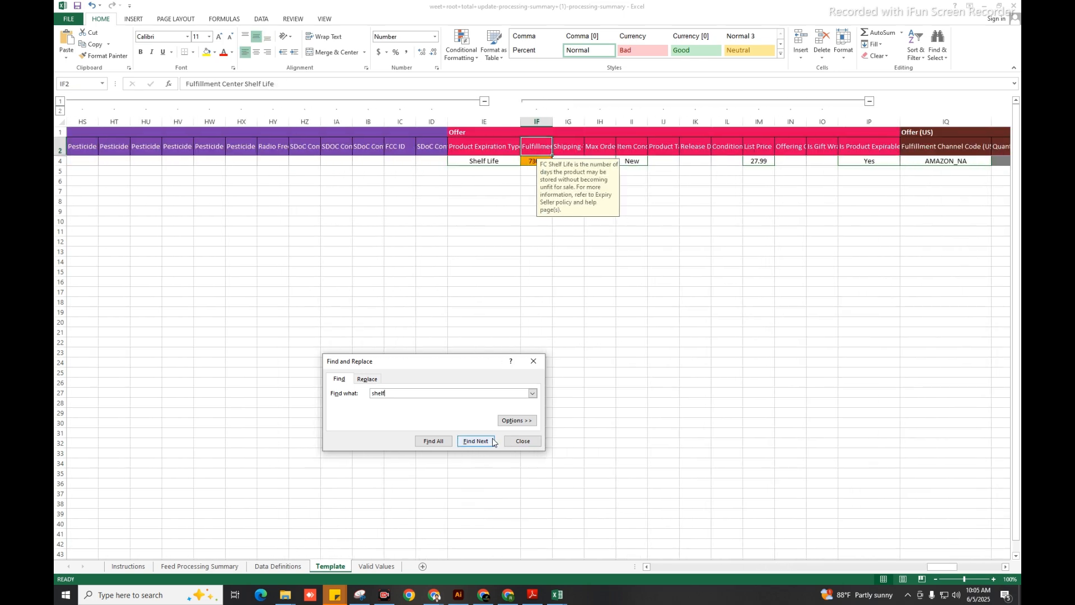
pyautogui.click(684, 250)
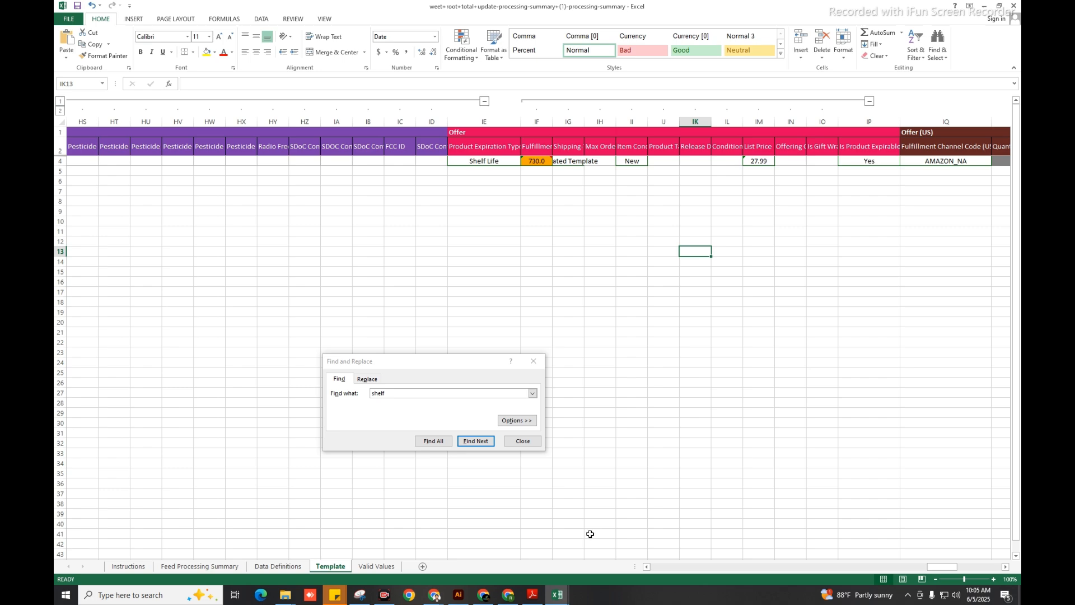
# Switch to the earlier weet+root+total+update-processing-summary workbook and search for "shelf" to check its Fulfillment Center Shelf Life value.
pyautogui.moveTo(557, 595)
pyautogui.click(502, 538)
pyautogui.click(418, 393)
pyautogui.click(476, 441)
pyautogui.click(474, 441)
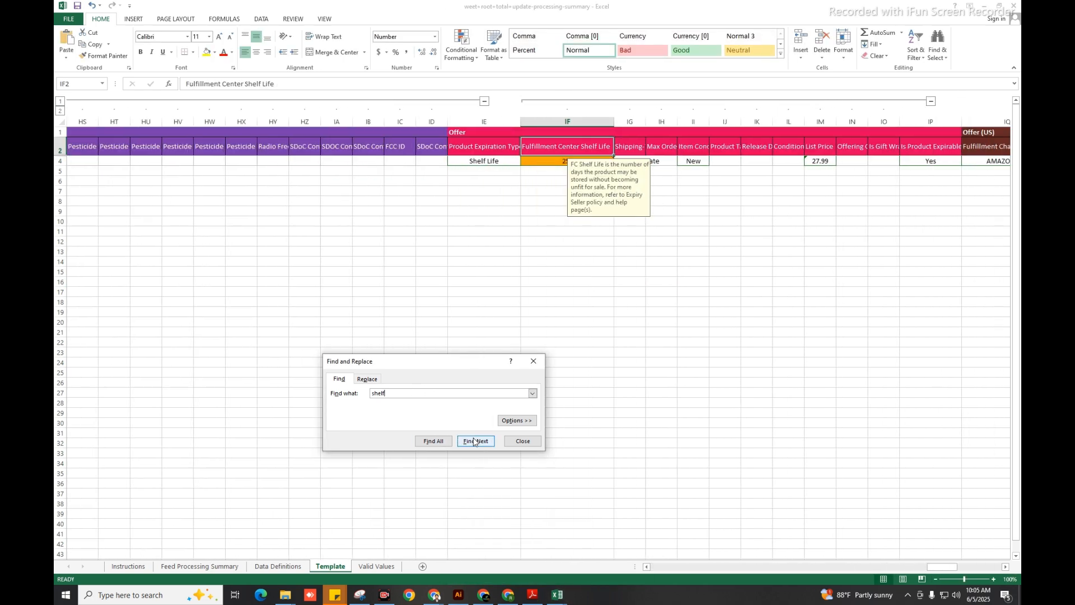
pyautogui.click(799, 283)
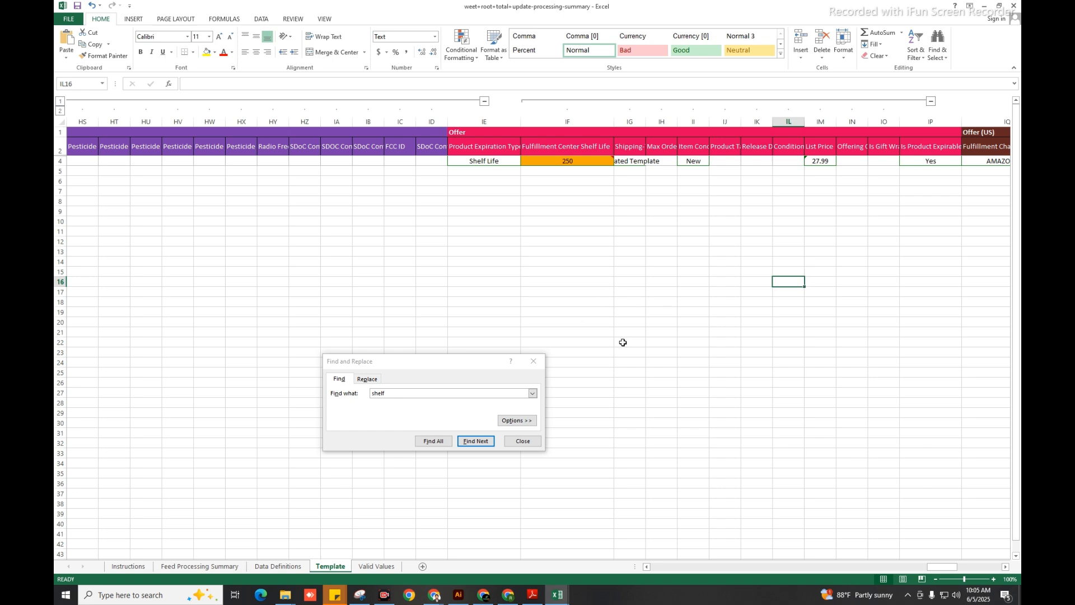
# Start saving the processing summary workbook under a new name and create a Weedrot folder on the Desktop for it.
pyautogui.press('F12')
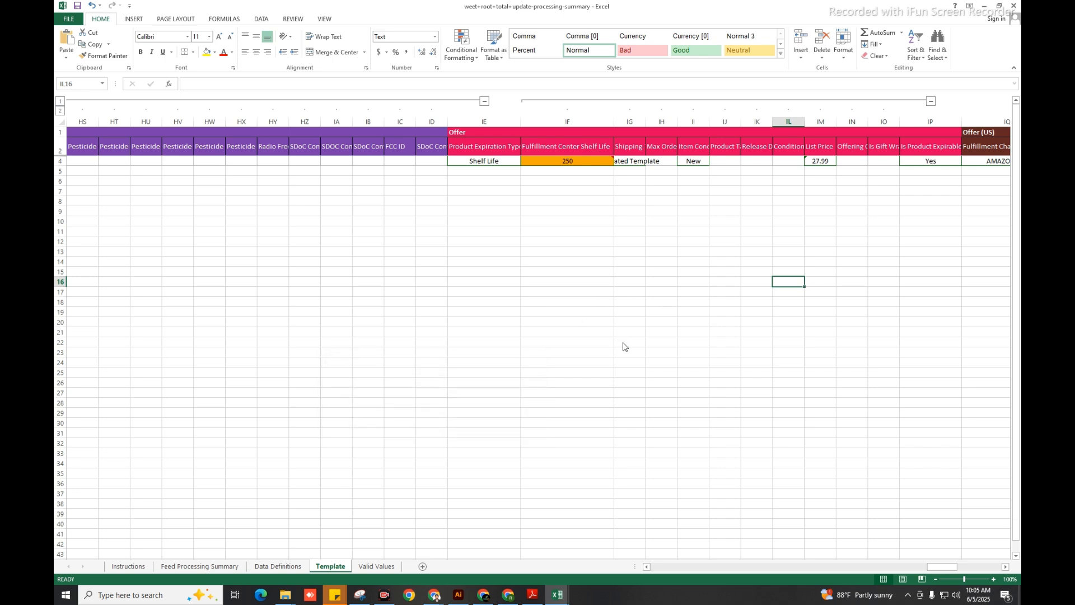
pyautogui.click(121, 88)
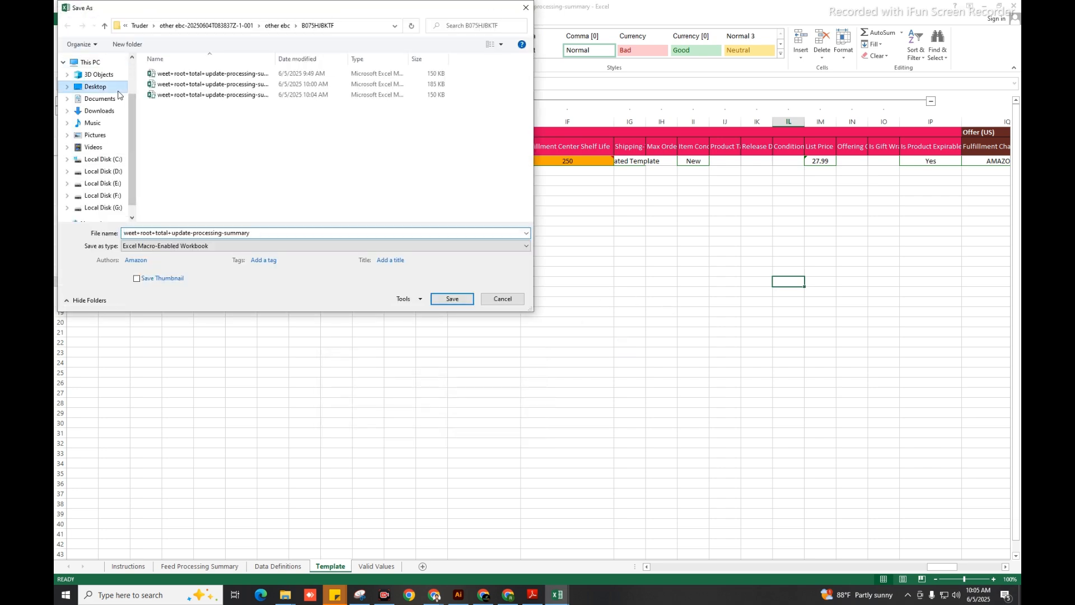
pyautogui.click(133, 45)
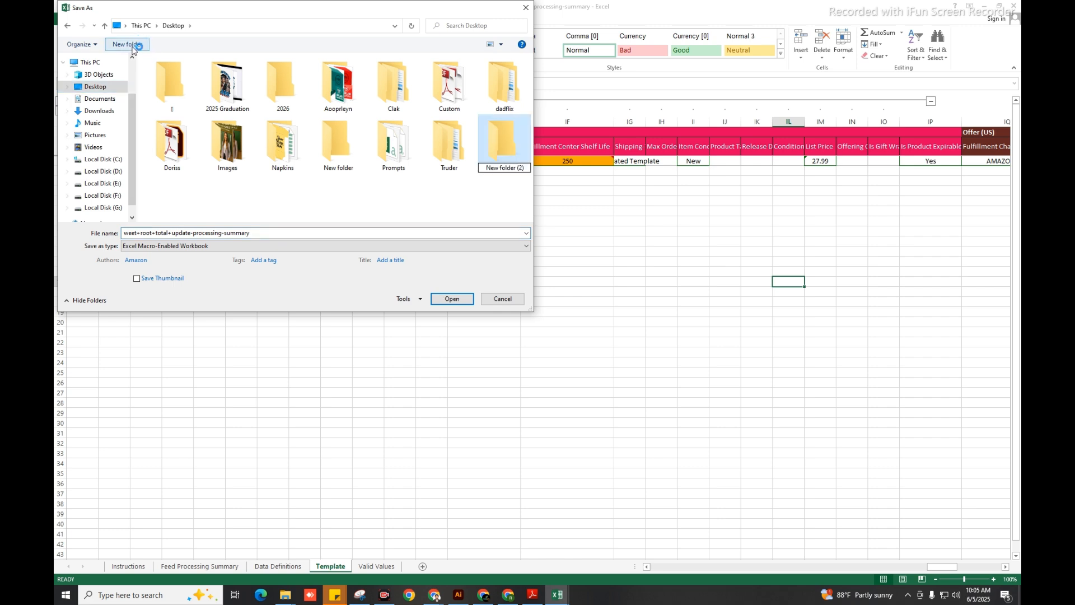
pyautogui.click(133, 46)
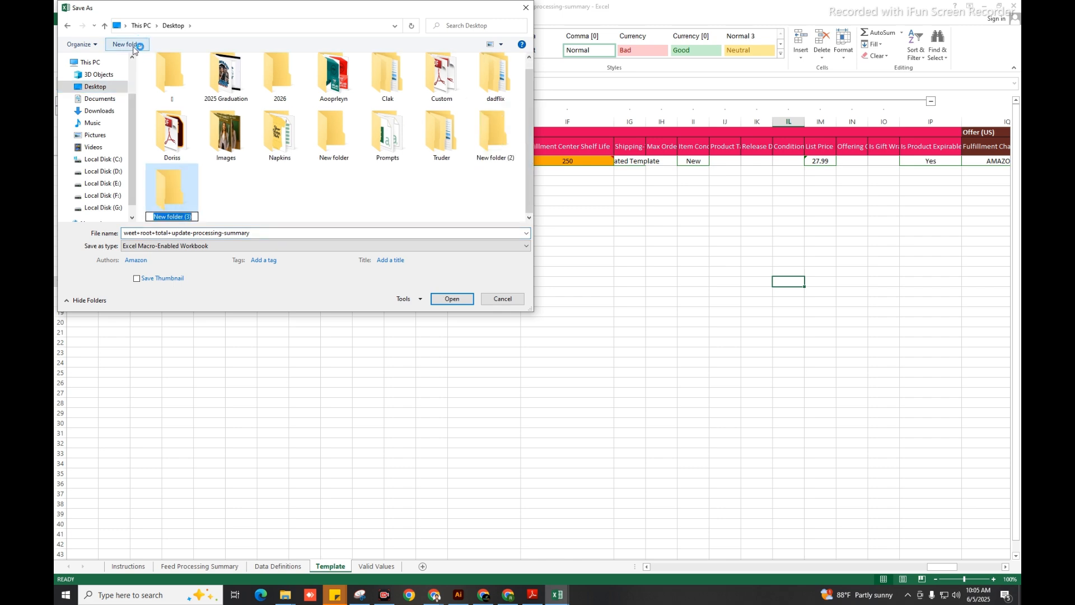
pyautogui.write('Weedrot')
pyautogui.press('Return')
pyautogui.press('Return')
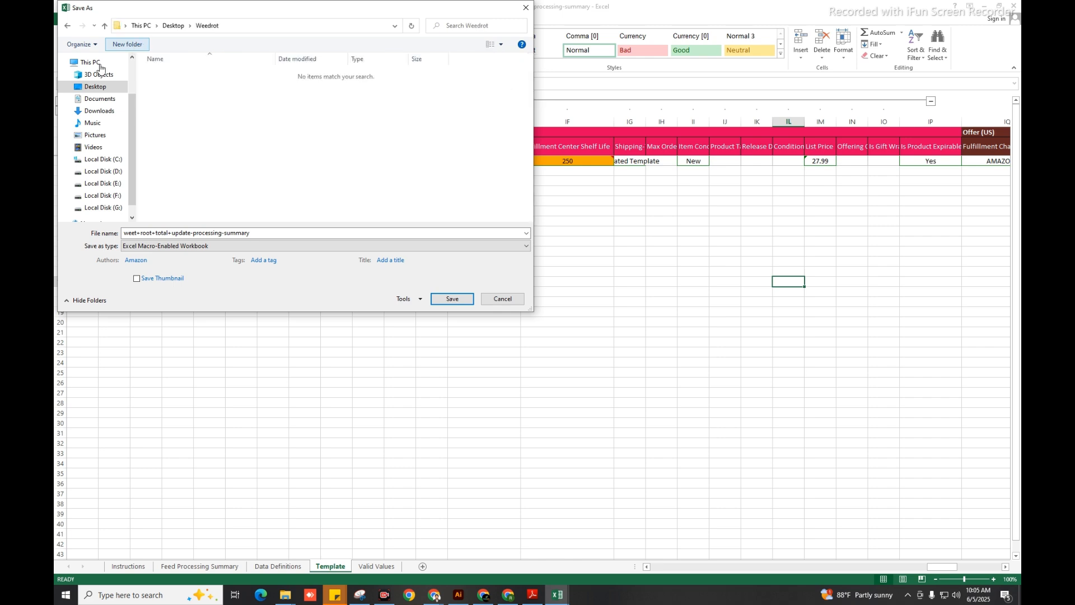
# Save the workbook as CLR111 in the Weedrot folder and close the Find and Replace dialog.
pyautogui.doubleClick(252, 235)
pyautogui.write('CLR111')
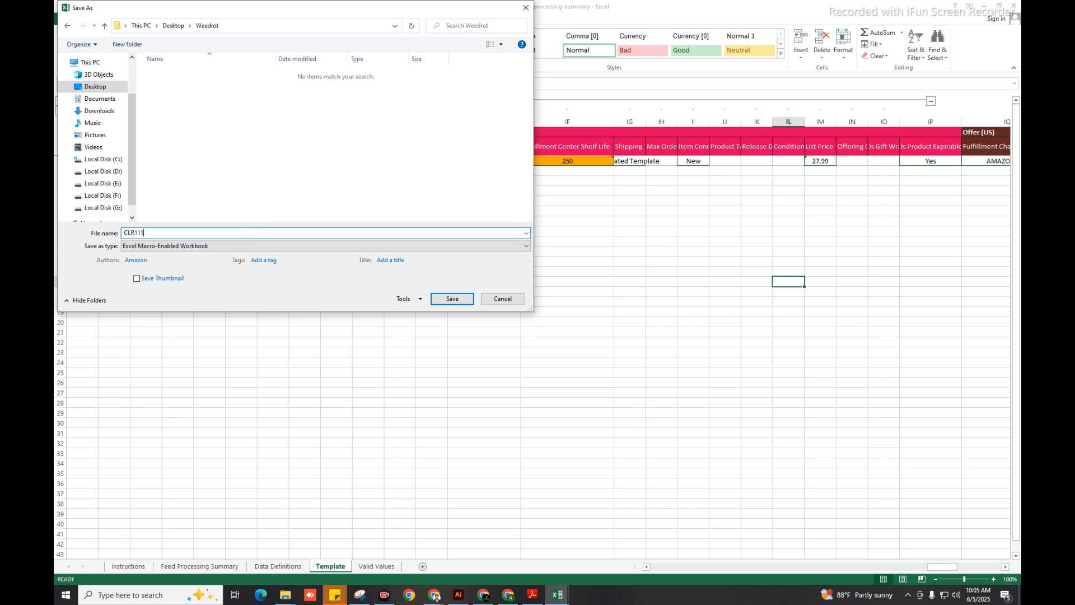
pyautogui.press('Return')
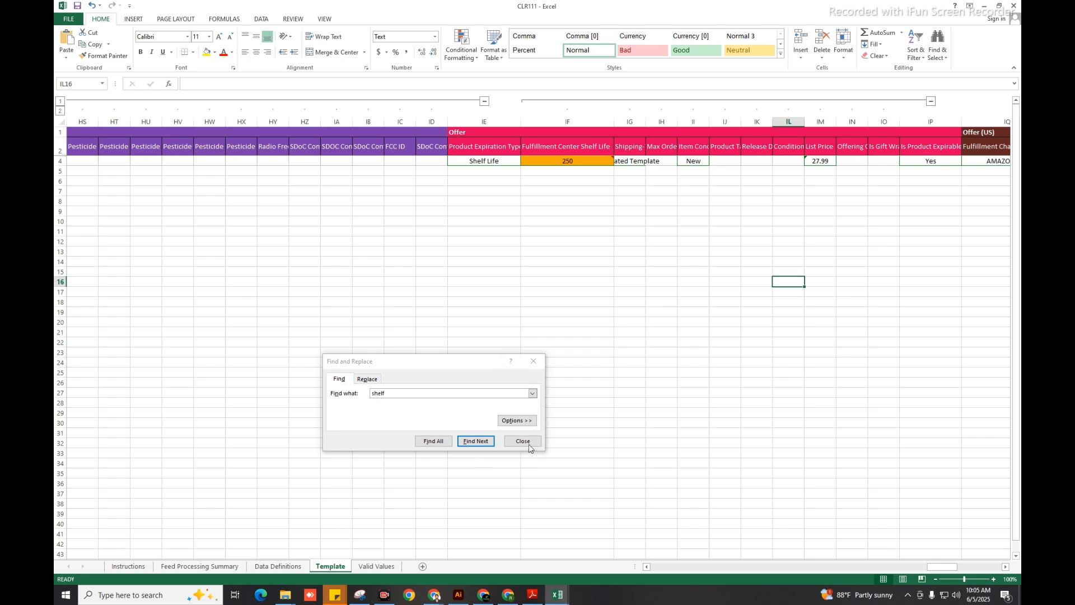
pyautogui.click(523, 442)
pyautogui.click(724, 312)
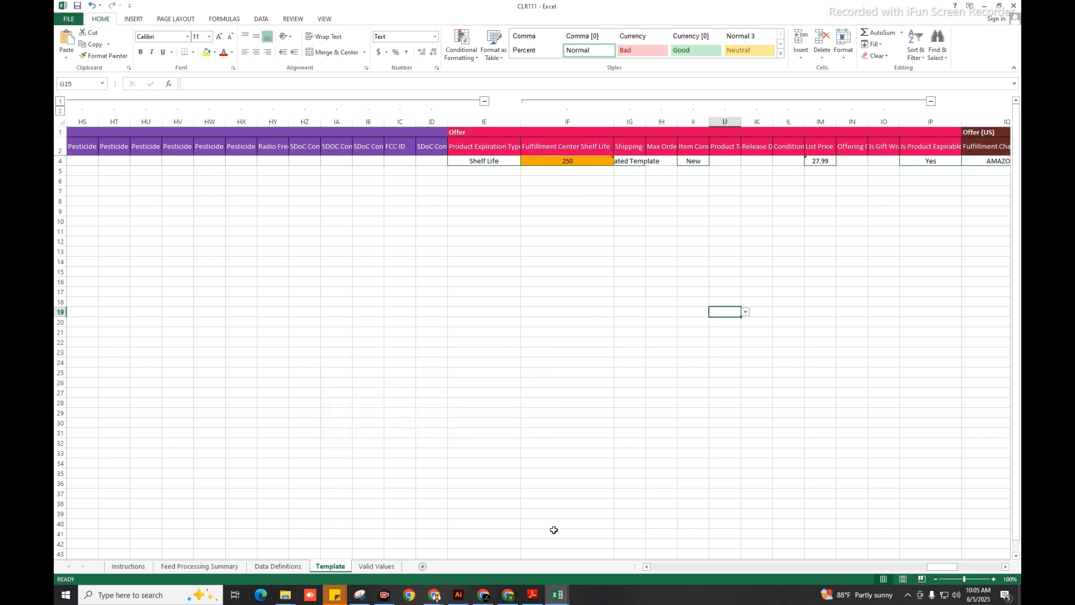
# Switch to Seller Central, upload CLR111.xlsm as a new listing spreadsheet and submit the products.
pyautogui.click(485, 592)
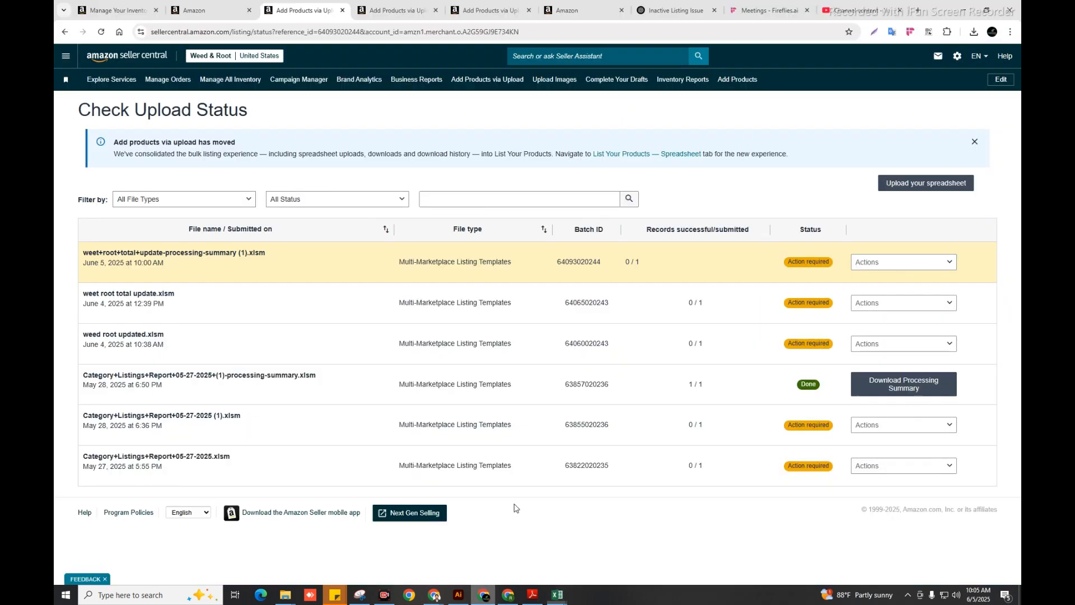
pyautogui.click(903, 187)
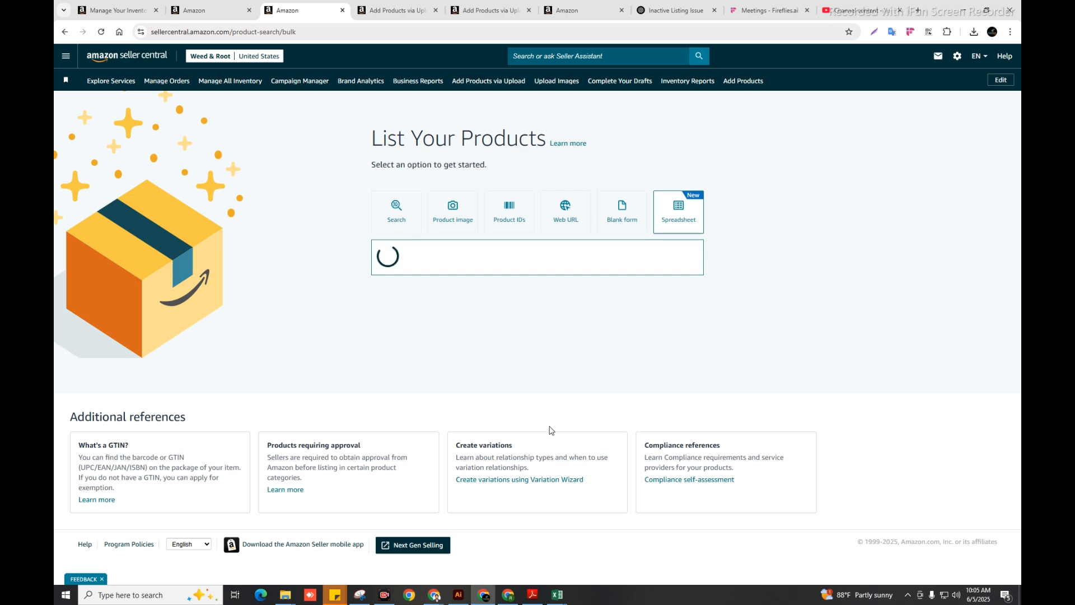
pyautogui.click(415, 347)
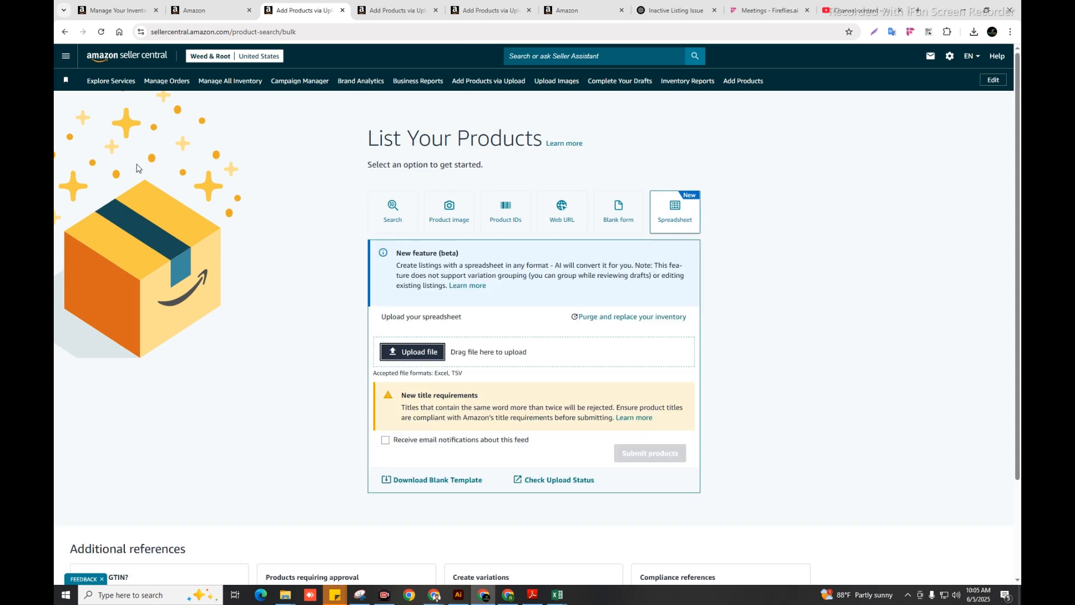
pyautogui.doubleClick(134, 144)
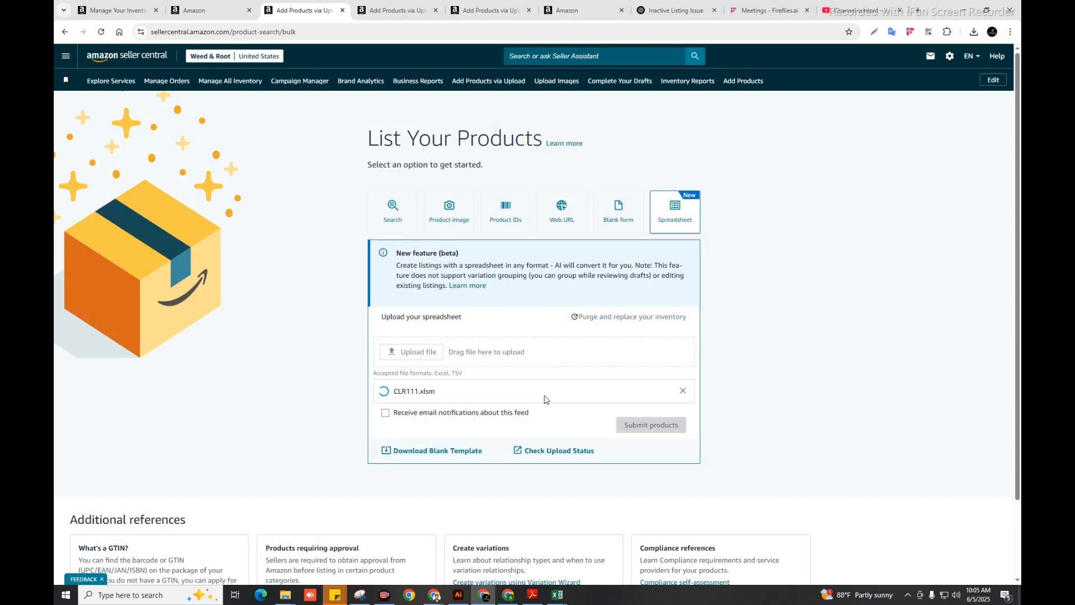
pyautogui.click(657, 489)
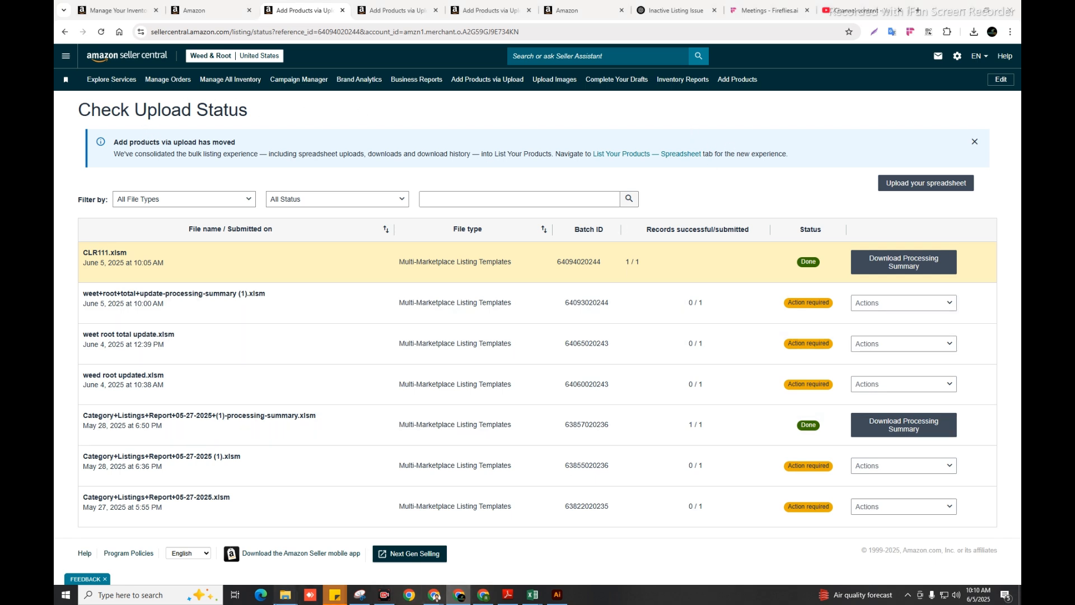
# Switch to File Explorer and open the Weedrot folder on the Desktop.
pyautogui.moveTo(285, 595)
pyautogui.click(333, 551)
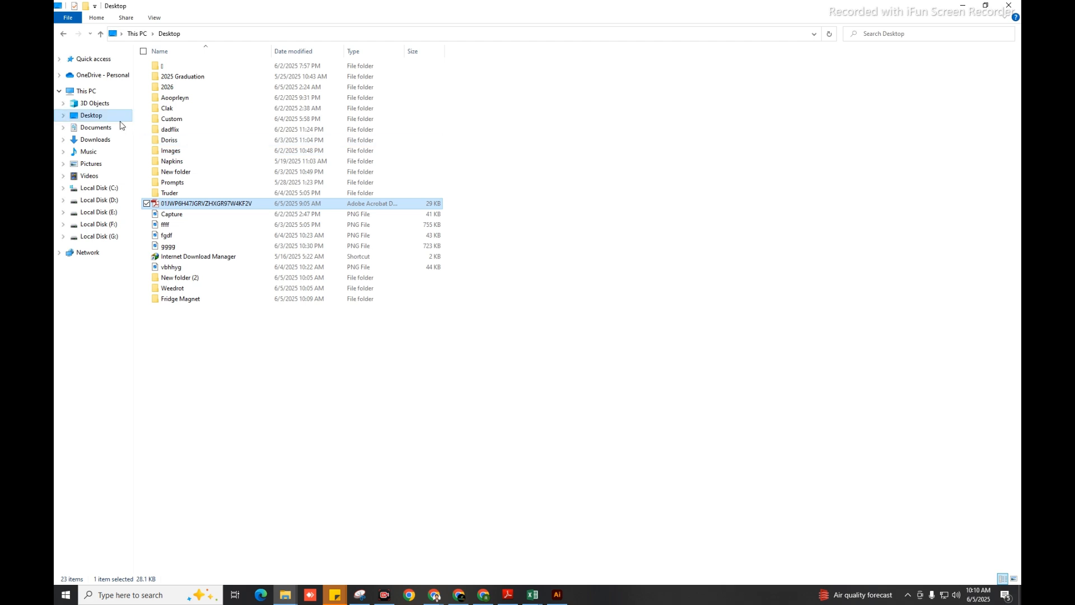
pyautogui.click(120, 116)
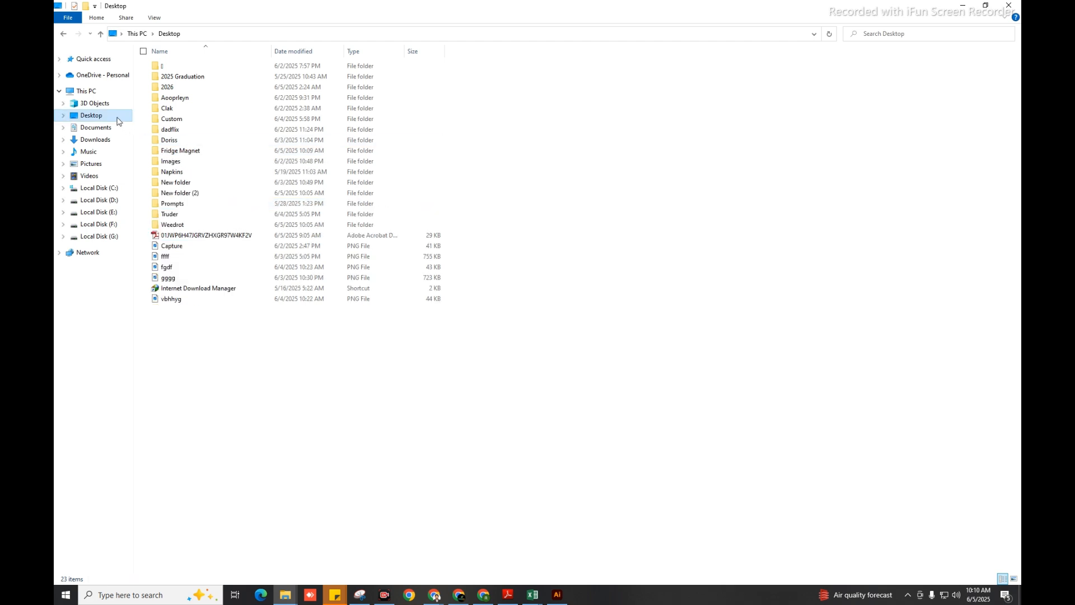
pyautogui.click(213, 225)
pyautogui.doubleClick(217, 227)
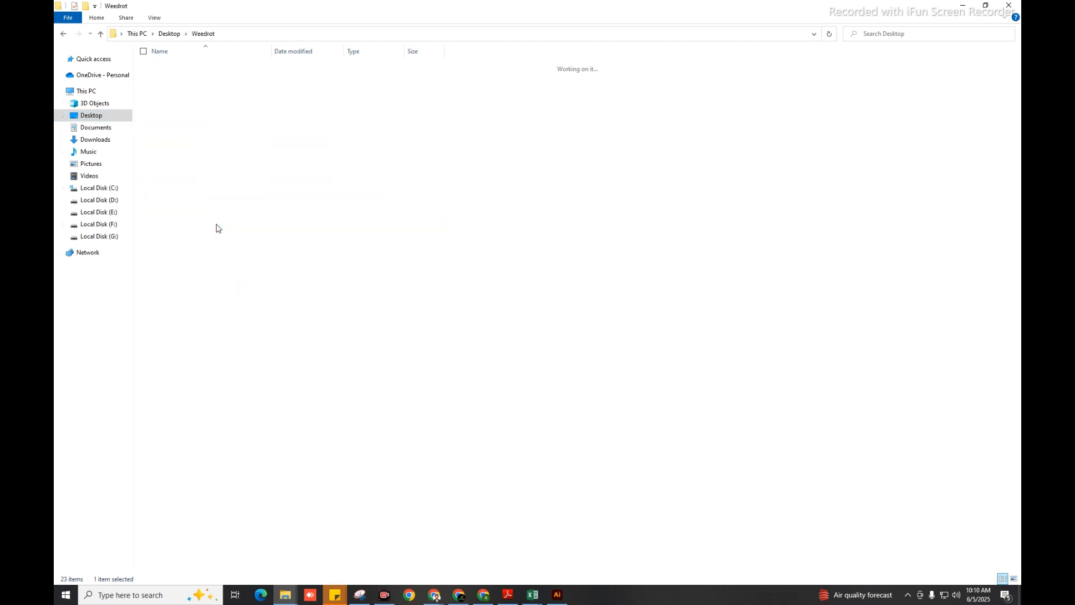
# Switch back to Seller Central, load Manage All Inventory and copy the ASIN of the Wild Yam Cream listing.
pyautogui.click(459, 594)
pyautogui.click(218, 11)
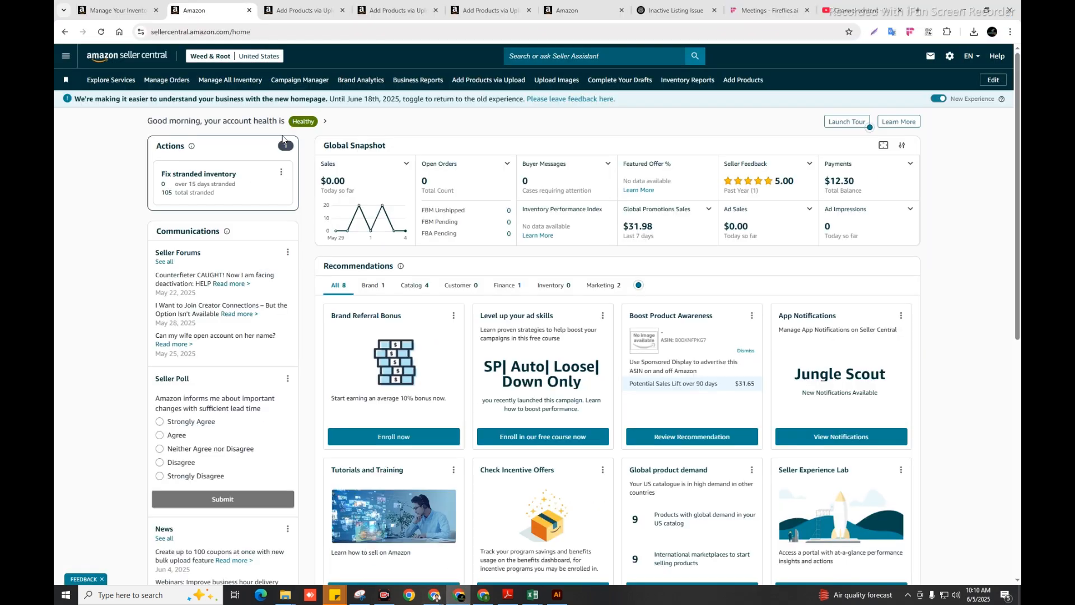
pyautogui.click(203, 84)
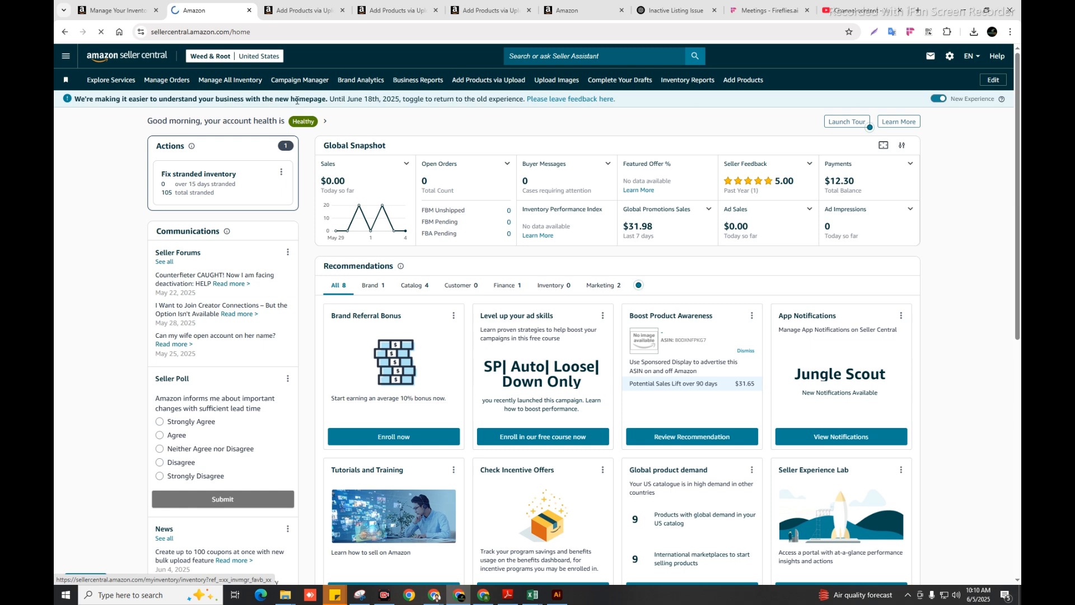
pyautogui.doubleClick(345, 321)
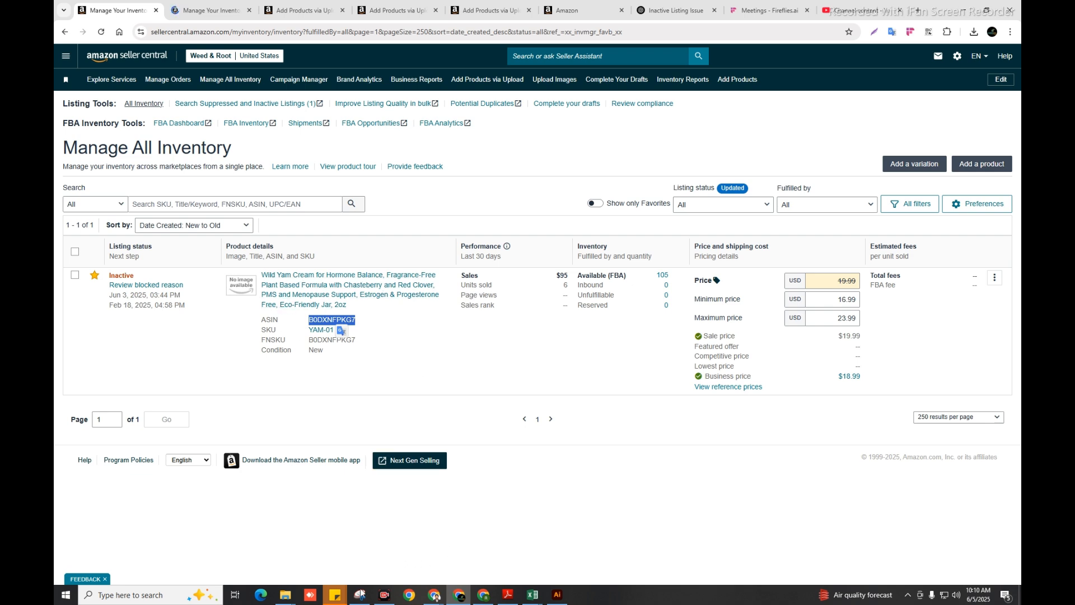
# Switch to Excel and close the CLR111 workbook so its file is free for renaming.
pyautogui.click(535, 594)
pyautogui.rightClick(537, 592)
pyautogui.click(531, 577)
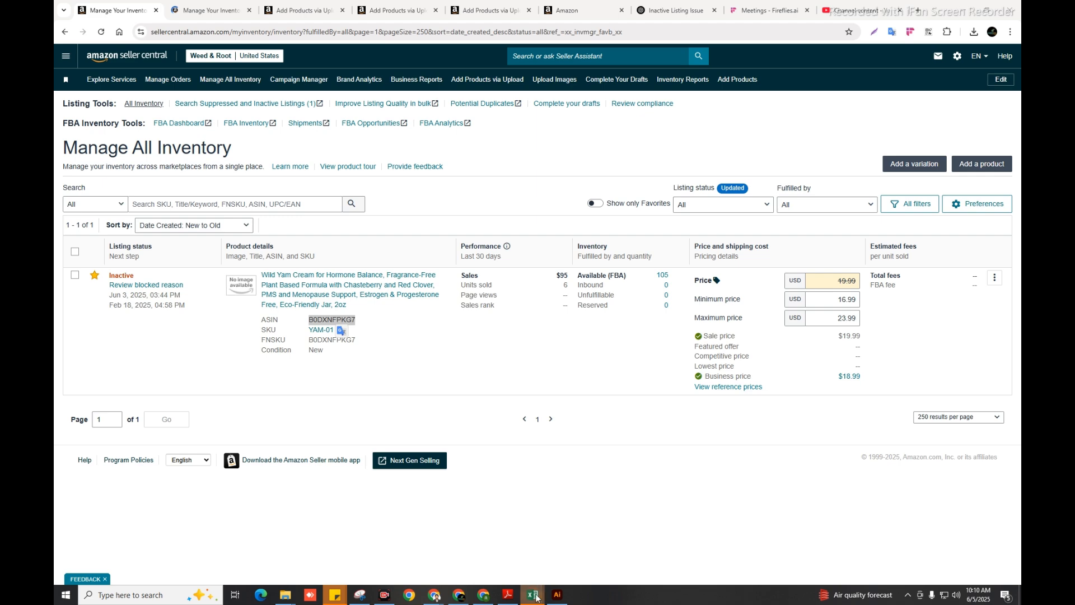
pyautogui.click(537, 599)
pyautogui.click(564, 556)
pyautogui.click(545, 318)
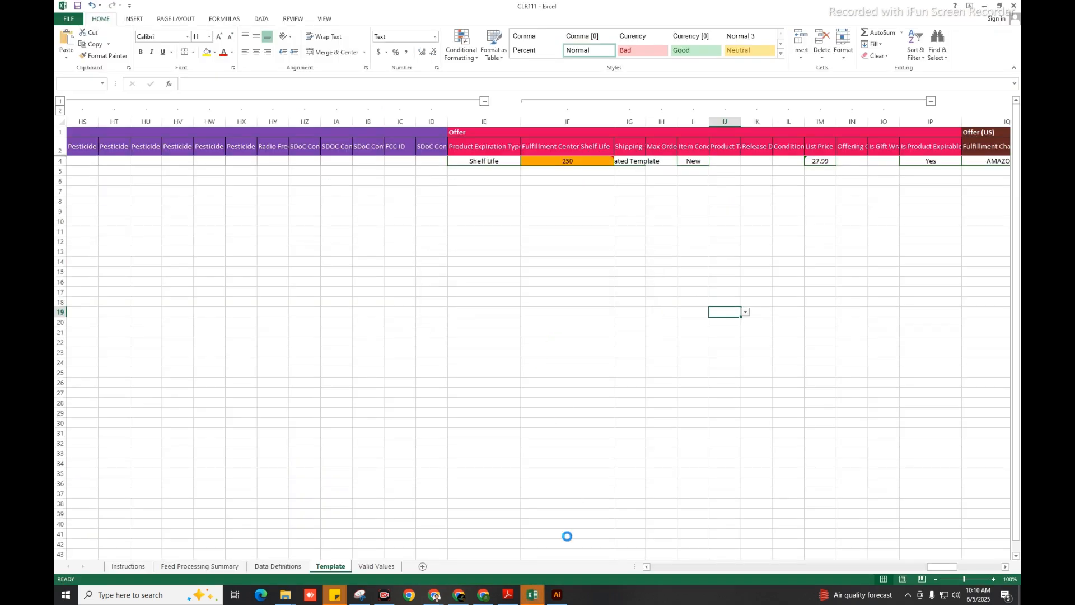
pyautogui.click(543, 321)
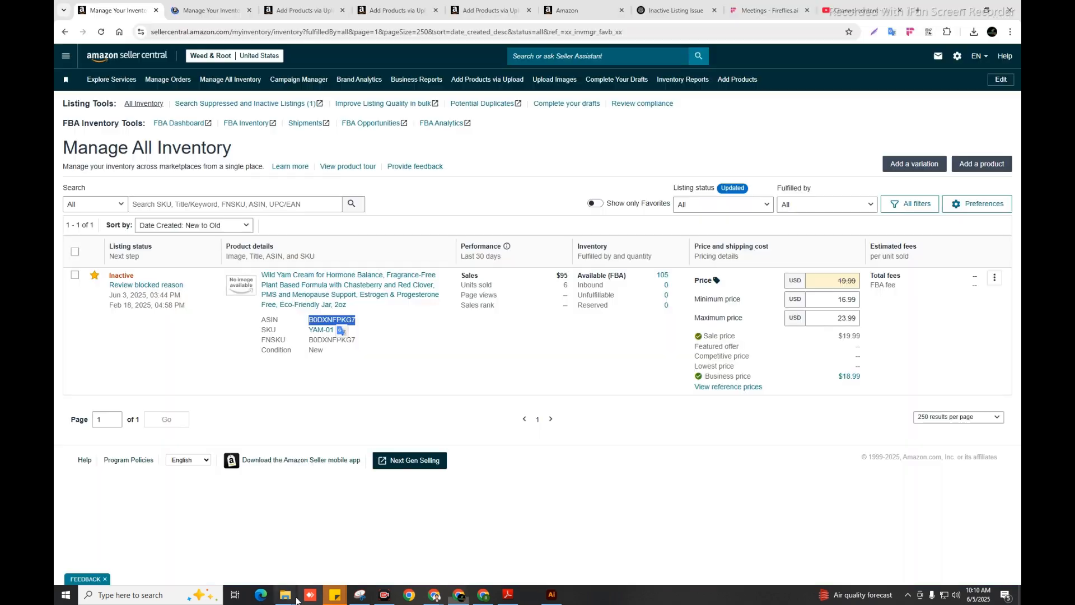
# Return to the Weedrot folder in File Explorer and rename the CLR111 file as CLR111-B0DXNFPKG7.
pyautogui.click(436, 599)
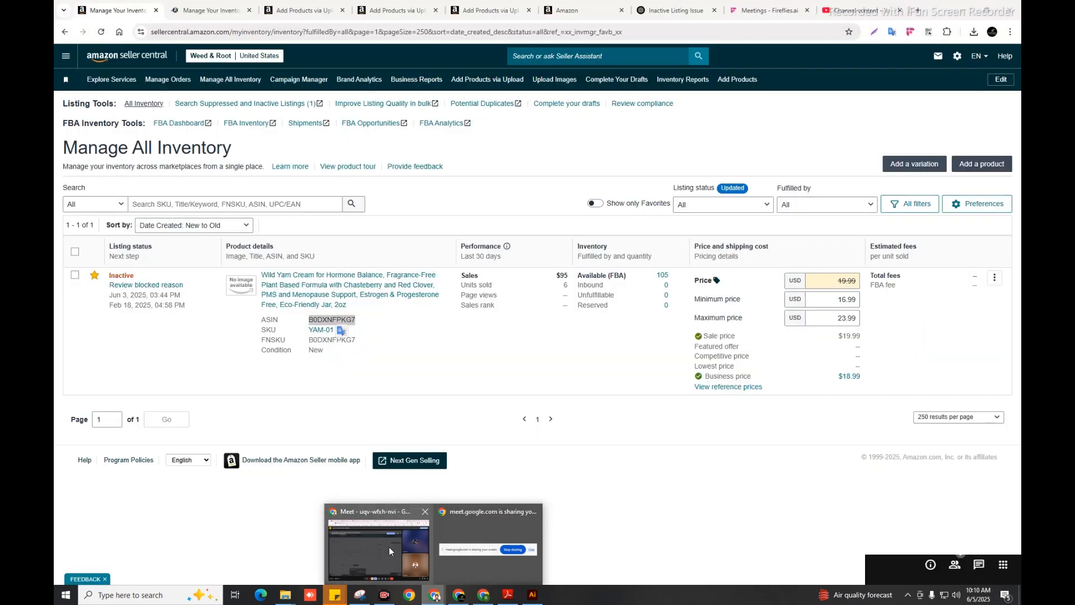
pyautogui.click(388, 547)
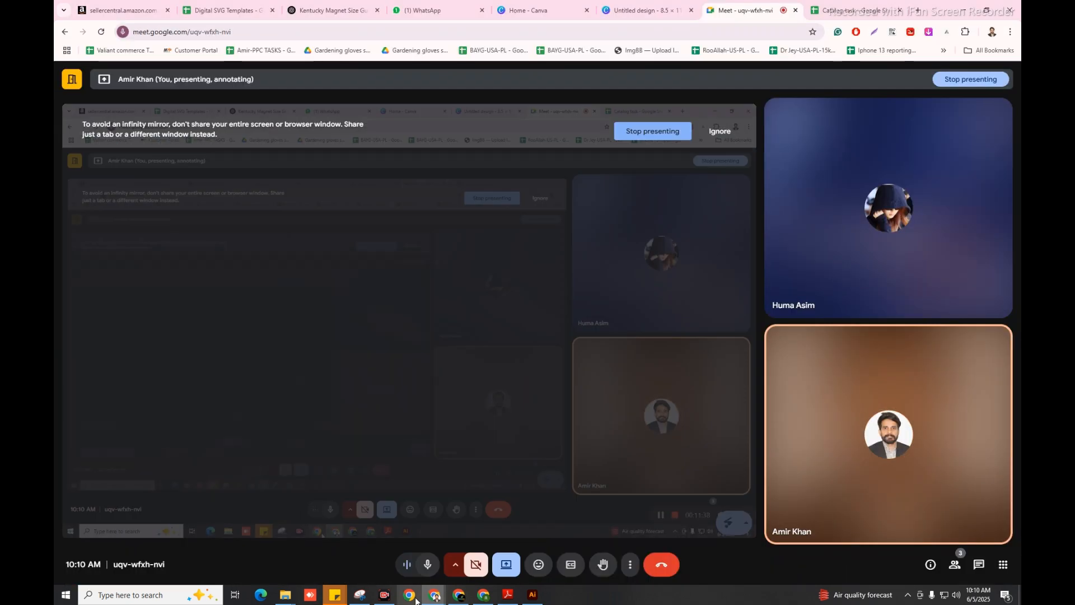
pyautogui.click(318, 537)
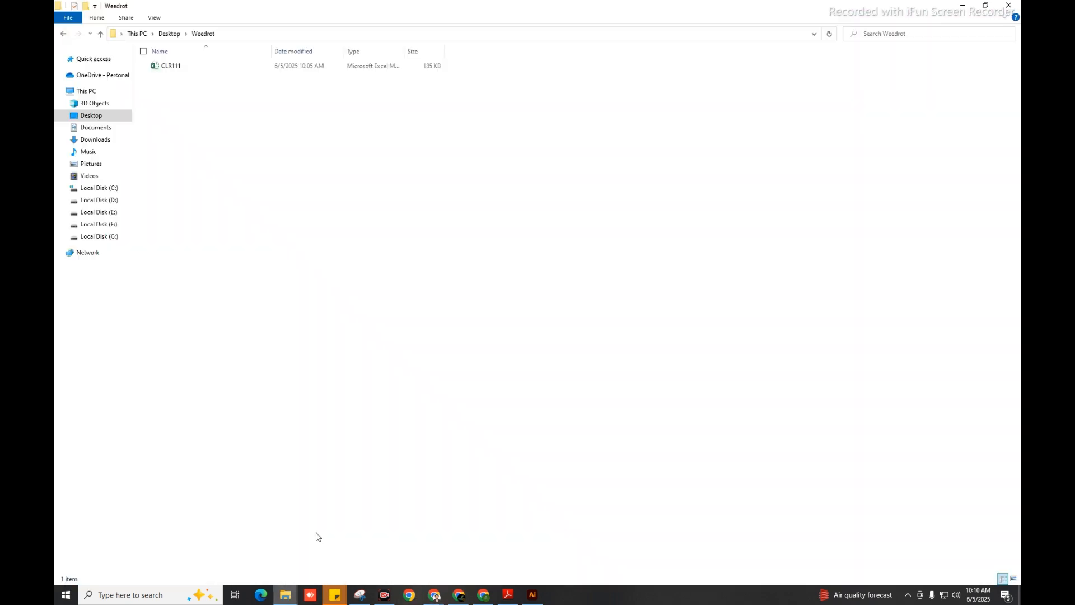
pyautogui.click(182, 68)
pyautogui.press('F2')
pyautogui.press('Right')
pyautogui.write('-B0DXNFPKG7')
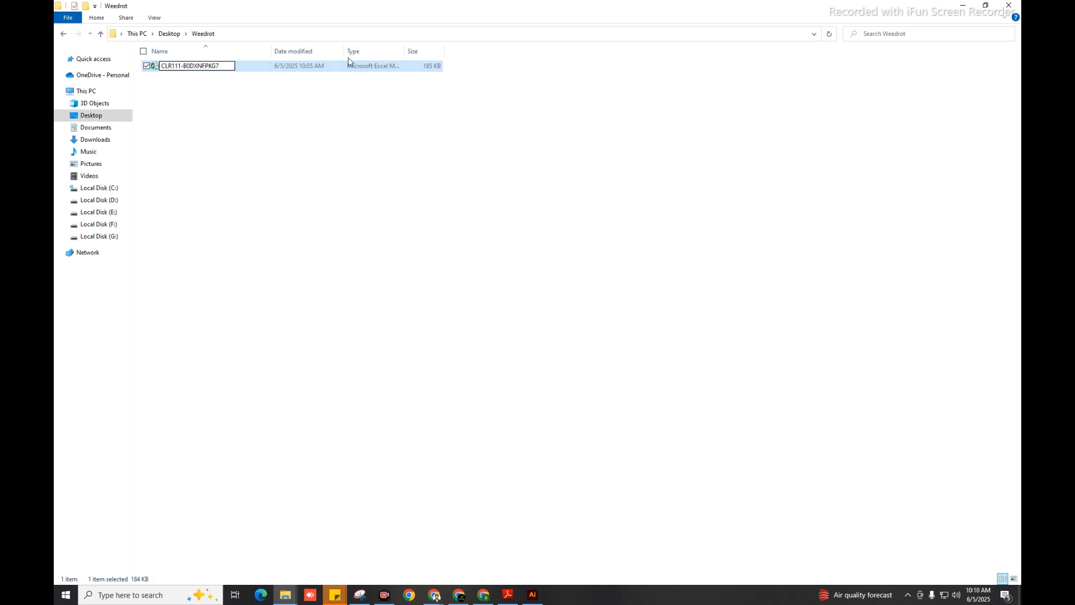
pyautogui.click(404, 200)
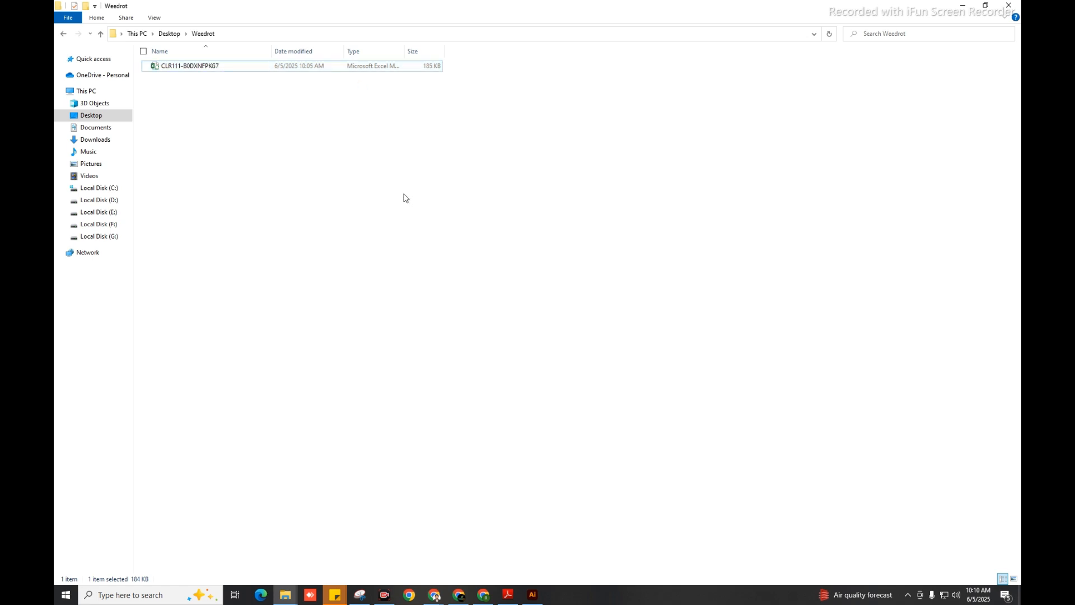
# Transfer the Weedrot folder from the Desktop into the Flate files All folder on Local Disk (D:).
pyautogui.click(101, 34)
pyautogui.click(198, 228)
pyautogui.click(108, 205)
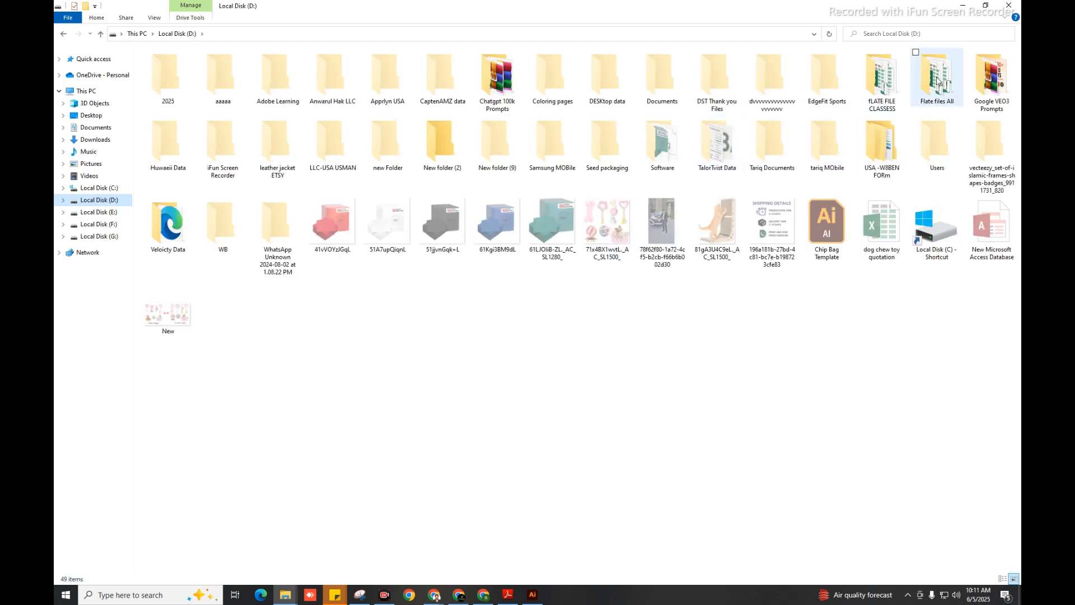
pyautogui.click(939, 82)
pyautogui.doubleClick(943, 82)
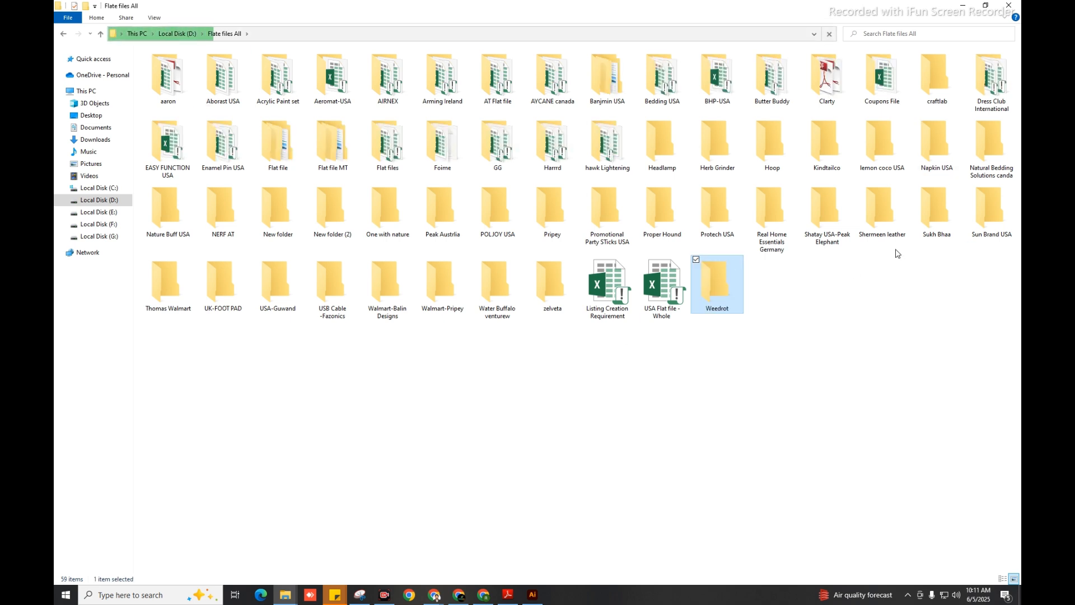
# Rename the Weedrot folder in Flate files All to Weedrot USA.
pyautogui.click(722, 308)
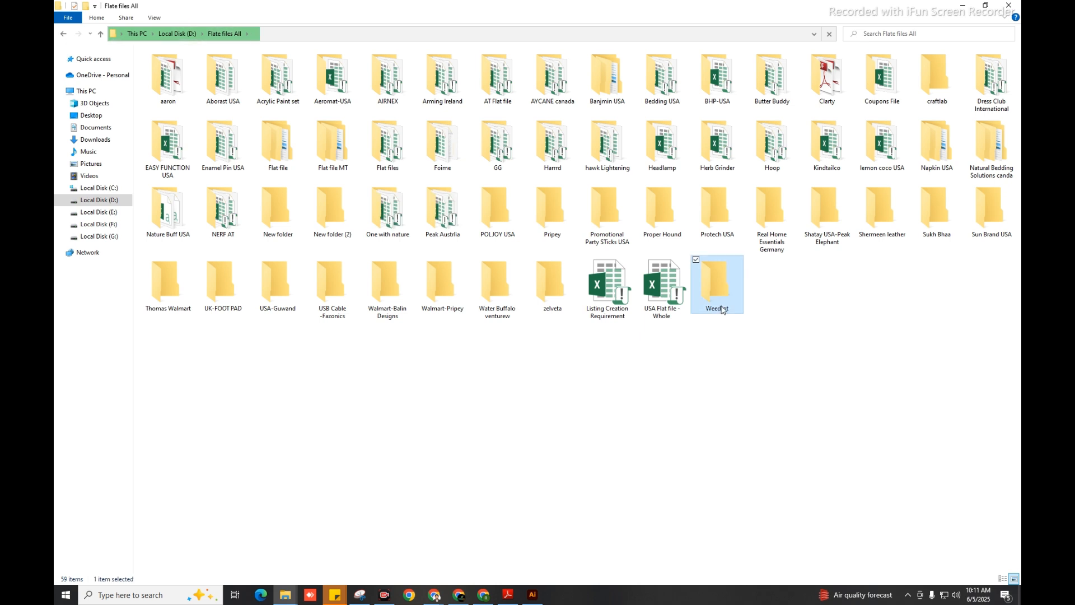
pyautogui.click(727, 308)
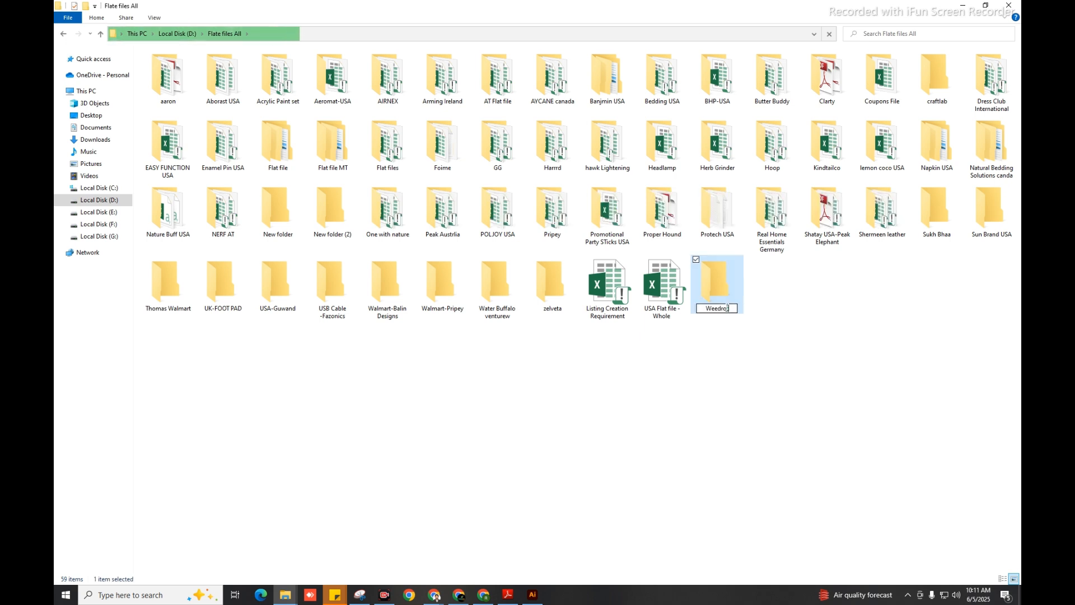
pyautogui.write('USA')
pyautogui.click(765, 419)
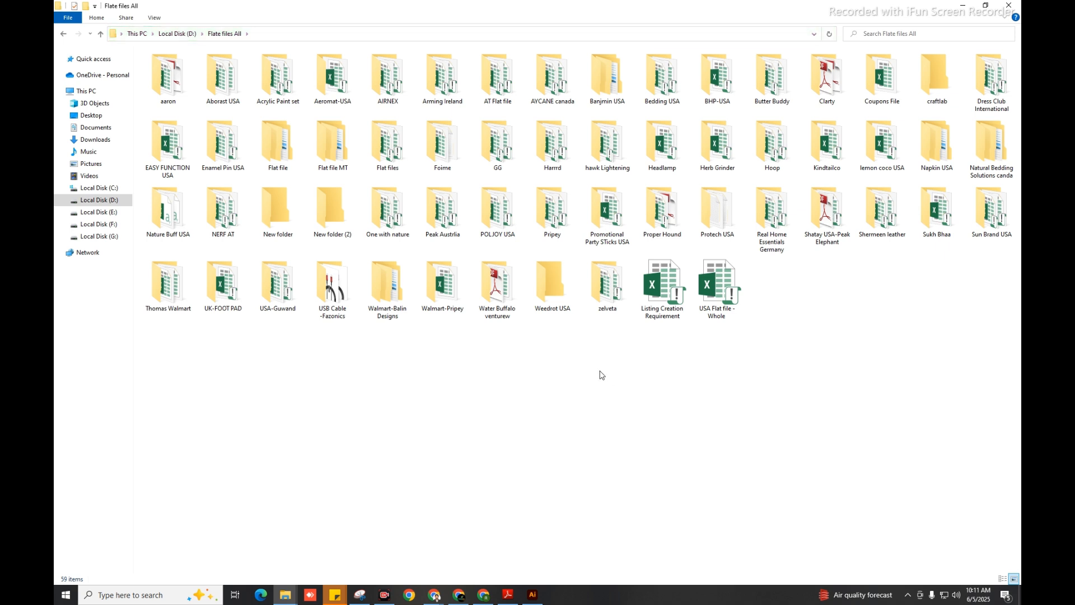
# Open the CLR111-B0DXNFPKG7 workbook from the Weedrot USA folder and go to the first column of its Template sheet.
pyautogui.click(552, 287)
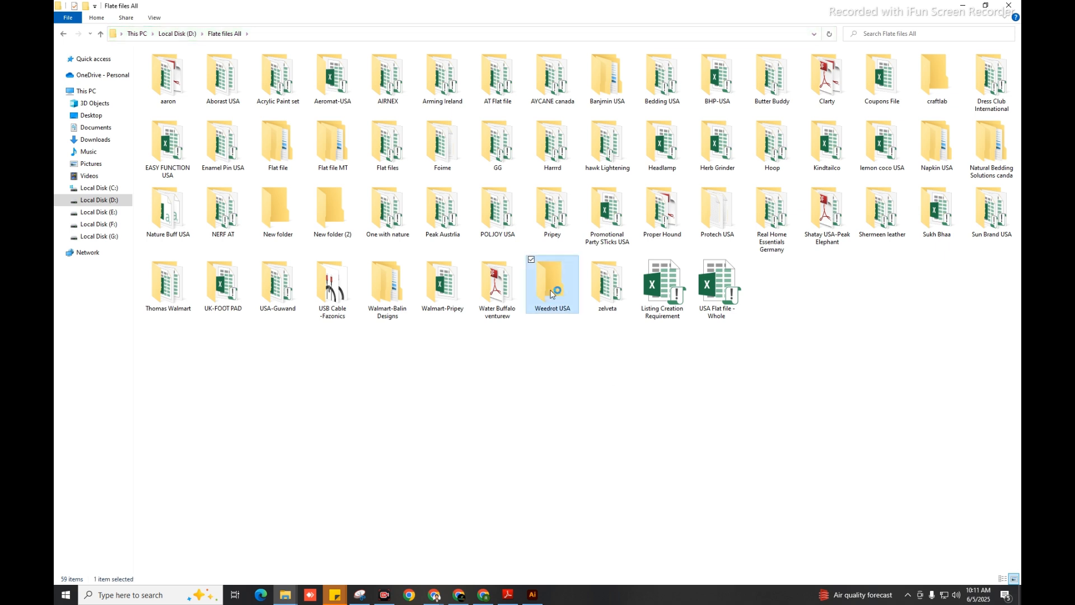
pyautogui.press('Return')
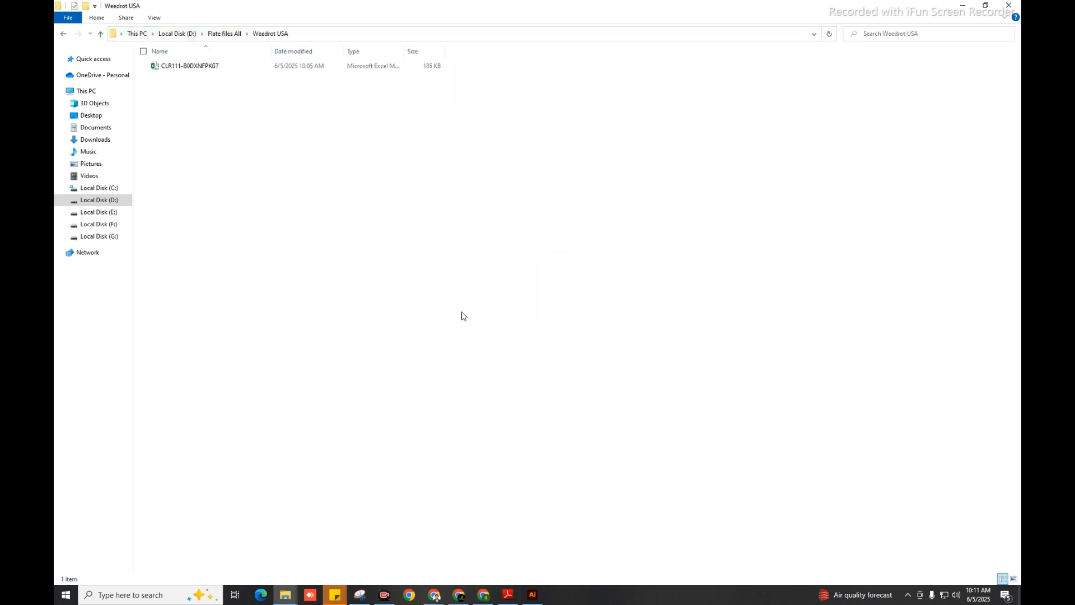
pyautogui.click(214, 71)
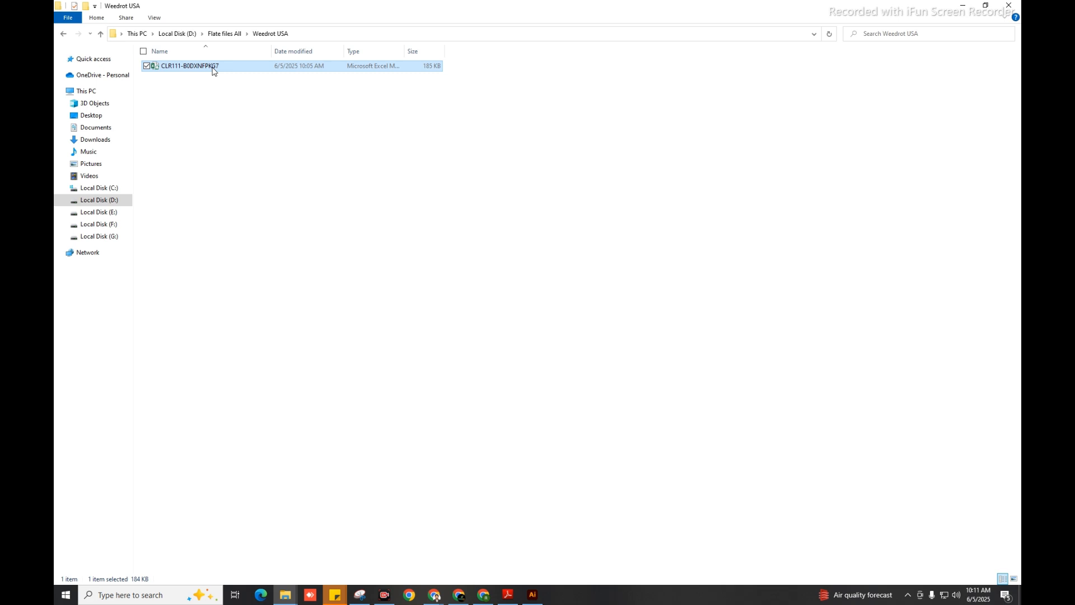
pyautogui.doubleClick(213, 69)
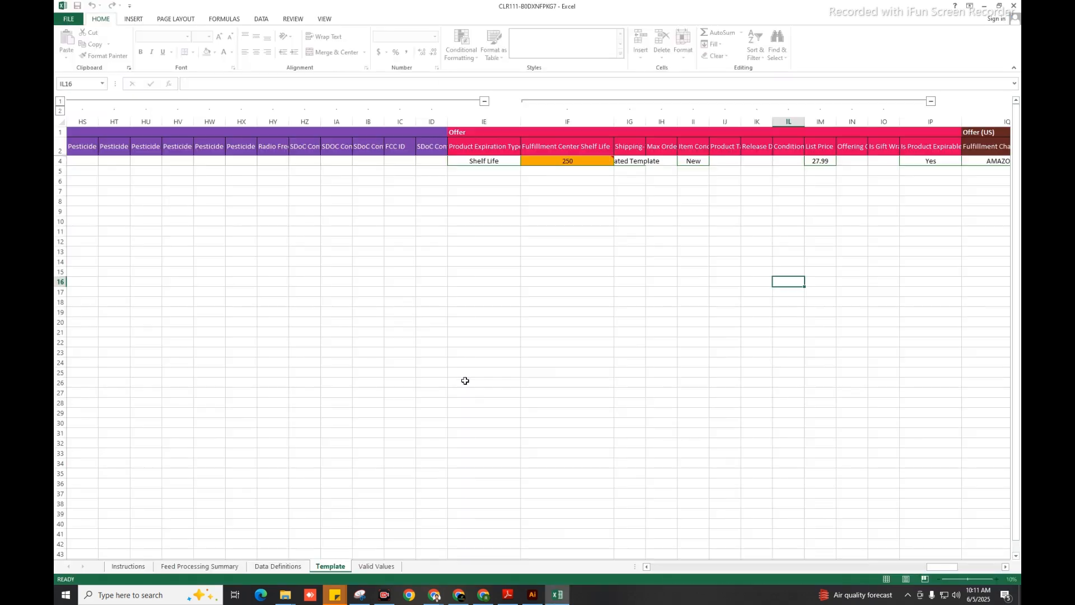
pyautogui.click(486, 313)
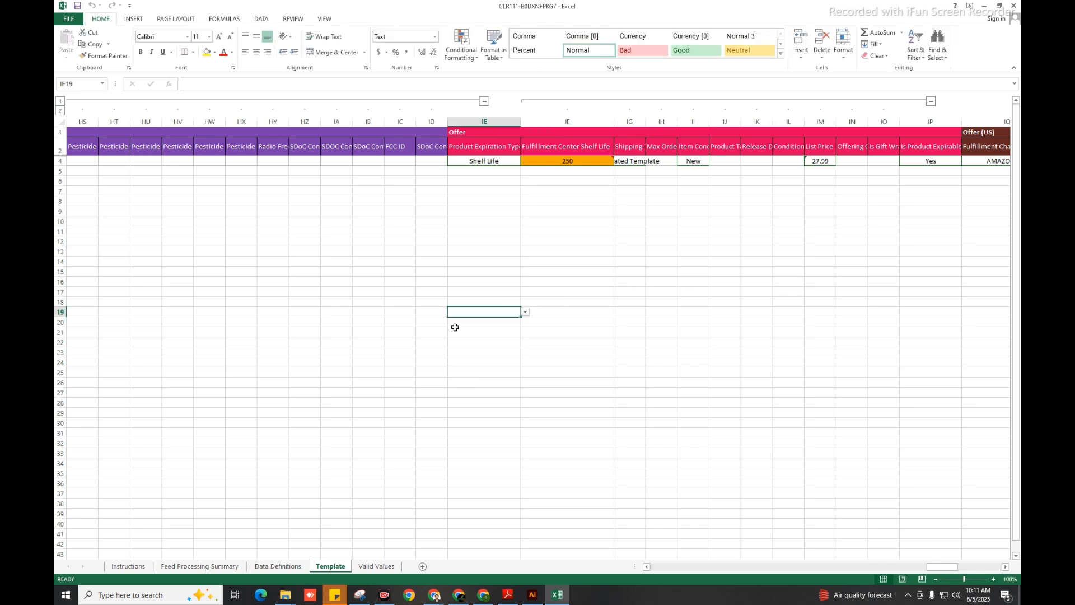
pyautogui.press('Home')
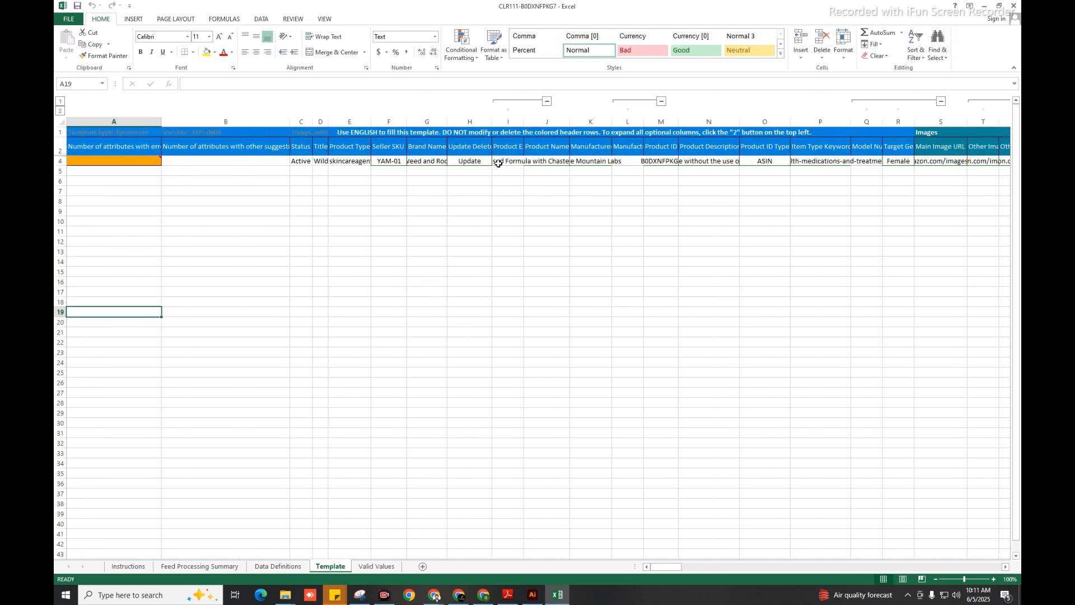
# Try the Delete option in the Update Delete cell of the YAM-01 row and reselect an action from its list.
pyautogui.click(481, 160)
pyautogui.click(496, 161)
pyautogui.click(480, 183)
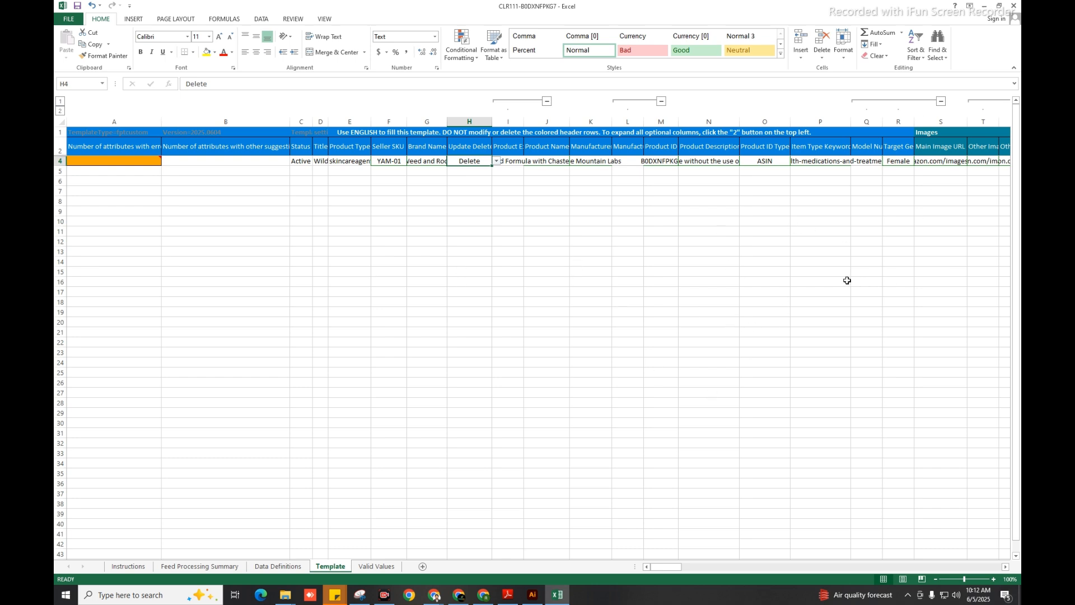
pyautogui.click(496, 162)
pyautogui.click(475, 169)
# Select the Variation section of the Template sheet, cells AC1:AF6, to examine its parentage and relationship columns.
pyautogui.moveTo(667, 572); pyautogui.dragTo(693, 567)
pyautogui.moveTo(281, 133); pyautogui.dragTo(376, 186)
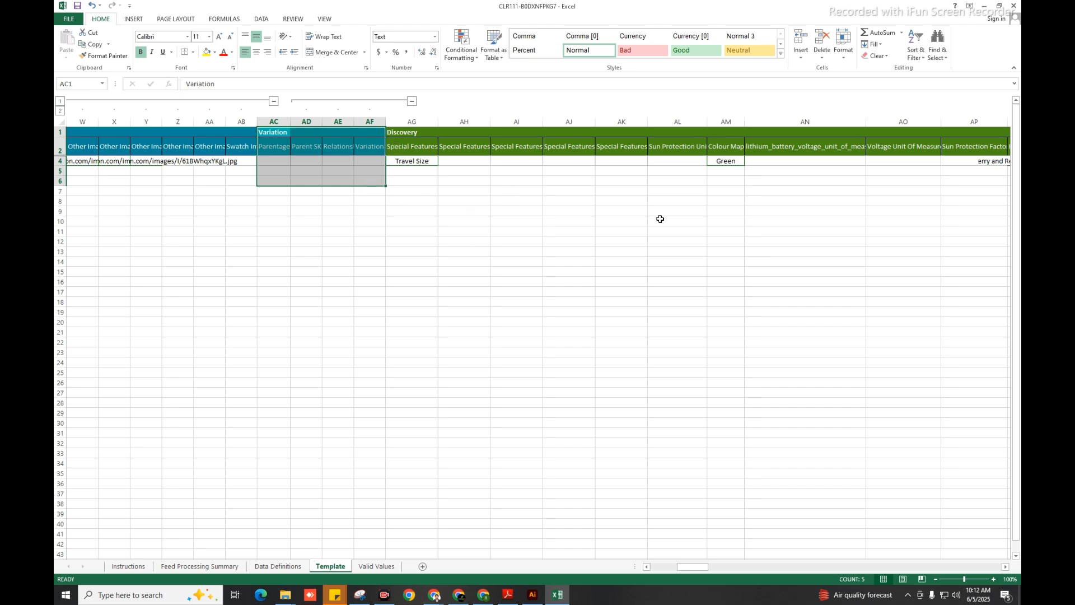